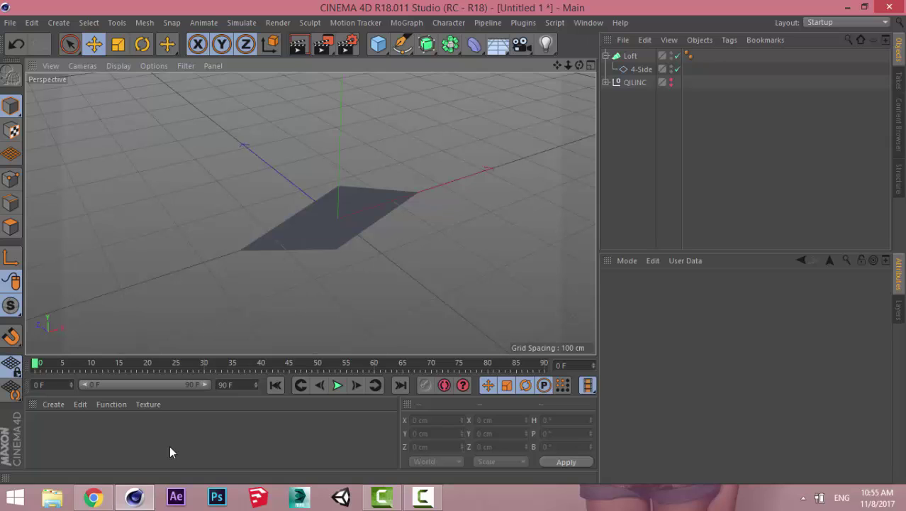
Step: Delete the practice Loft object together with its 4-Side diamond profile
click(631, 69)
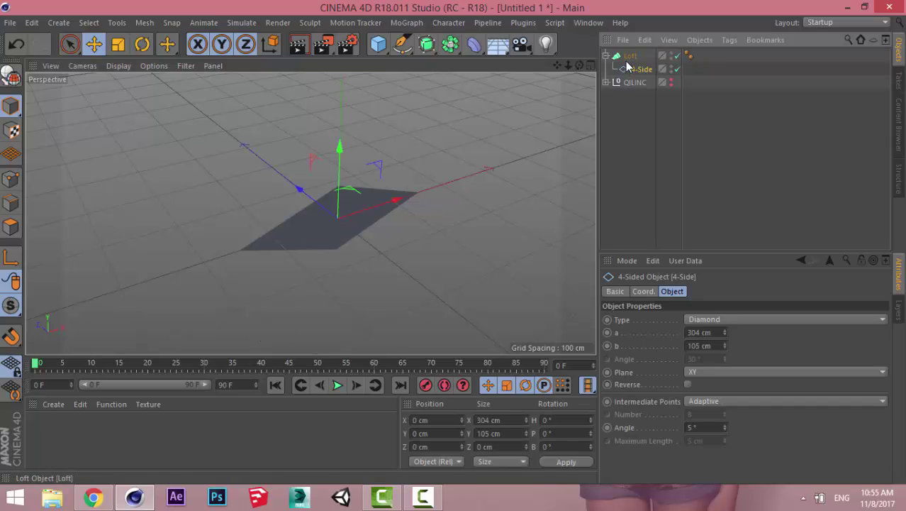
click(630, 57)
key(Delete)
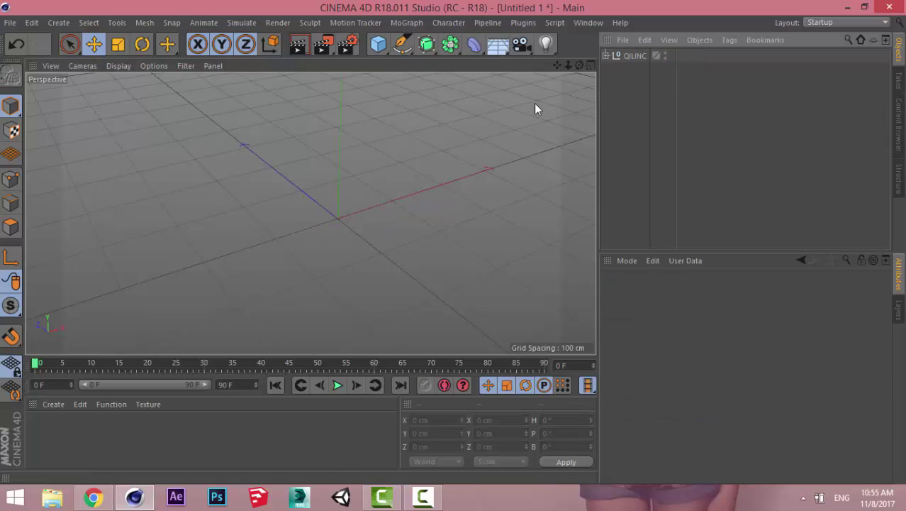
scroll(536, 108, down, 5)
Step: Orbit and zoom in to examine the sword's square guard up close
alt+drag(289, 323, 293, 105)
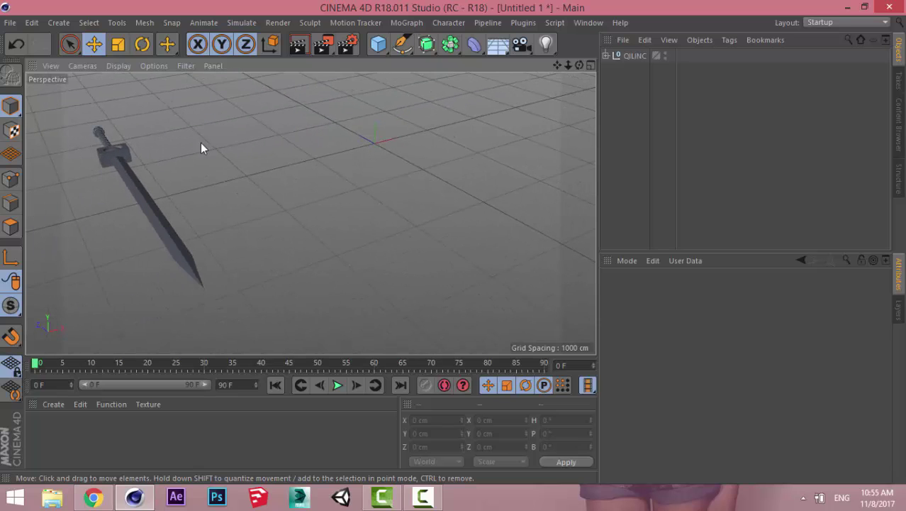
alt+drag(200, 147, 591, 206)
scroll(220, 168, up, 3)
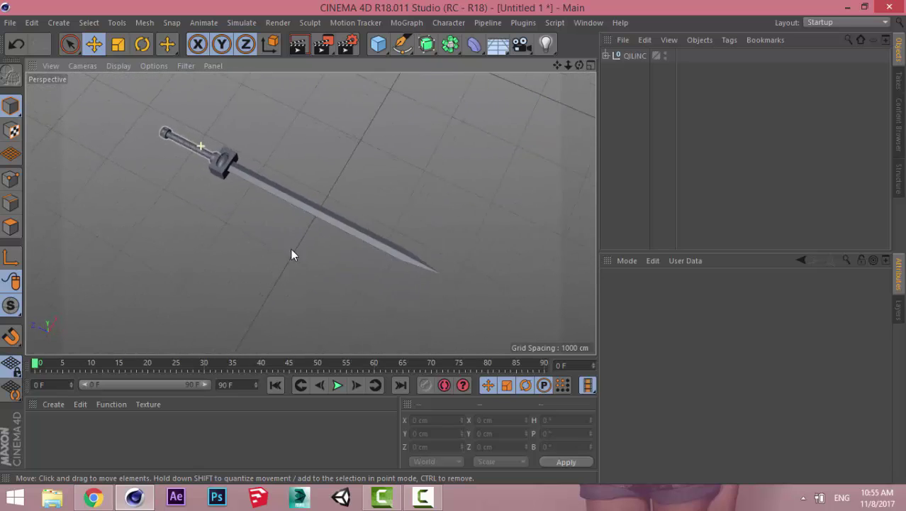
alt+drag(291, 254, 223, 146)
scroll(364, 101, up, 5)
scroll(303, 141, up, 2)
mouse_move(303, 141)
alt+mouse_down()
mouse_move(112, 101)
mouse_move(265, 187)
alt+mouse_up()
scroll(258, 182, down, 3)
scroll(488, 192, up, 4)
Step: Orbit around the handle to inspect the grooved grip, collar and pommel
mouse_move(489, 193)
alt+mouse_down()
mouse_move(384, 163)
mouse_move(278, 178)
mouse_move(388, 213)
mouse_move(367, 208)
mouse_move(372, 237)
alt+mouse_up()
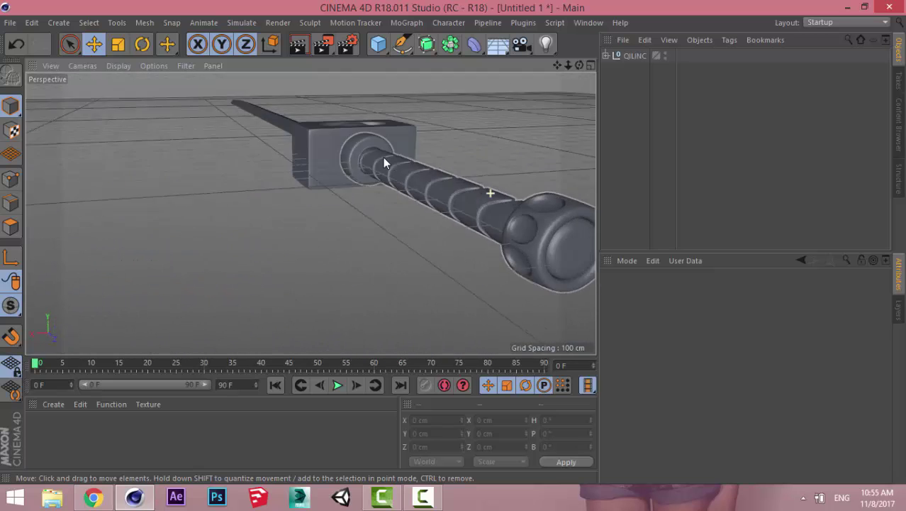
scroll(394, 215, down, 3)
scroll(429, 154, up, 3)
scroll(429, 157, down, 2)
scroll(414, 175, up, 2)
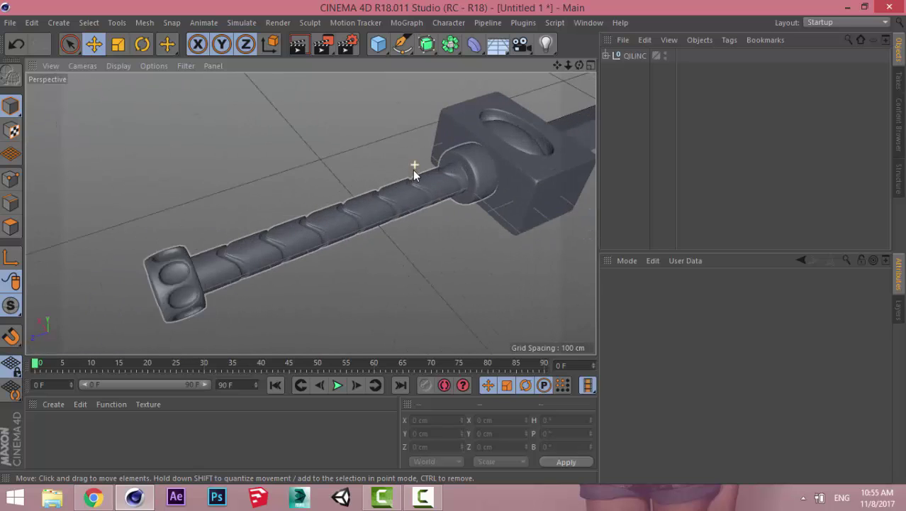
scroll(415, 171, down, 2)
mouse_move(403, 178)
alt+mouse_down()
mouse_move(344, 200)
mouse_move(381, 220)
alt+mouse_up()
scroll(448, 190, up, 3)
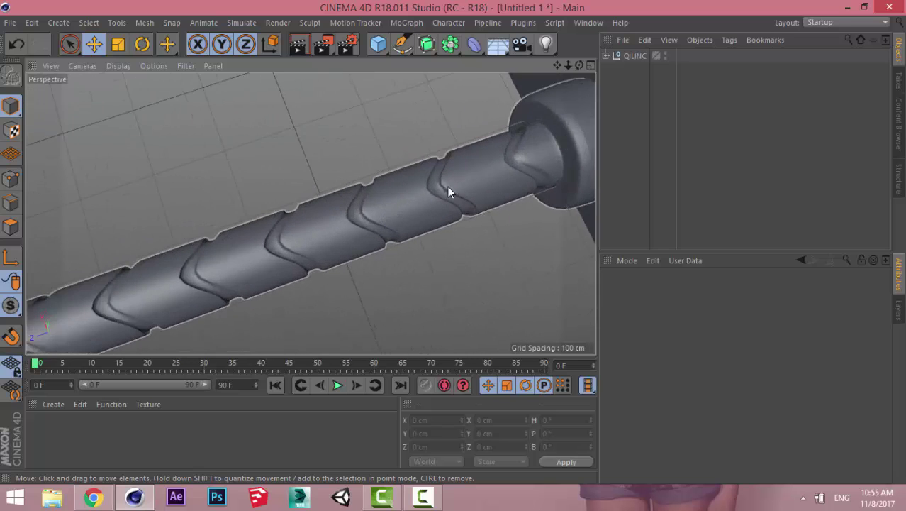
mouse_move(448, 187)
alt+mouse_down()
mouse_move(312, 212)
mouse_move(408, 89)
mouse_move(385, 224)
mouse_move(297, 140)
mouse_move(283, 215)
mouse_move(360, 239)
alt+mouse_up()
scroll(317, 220, down, 3)
scroll(361, 164, up, 3)
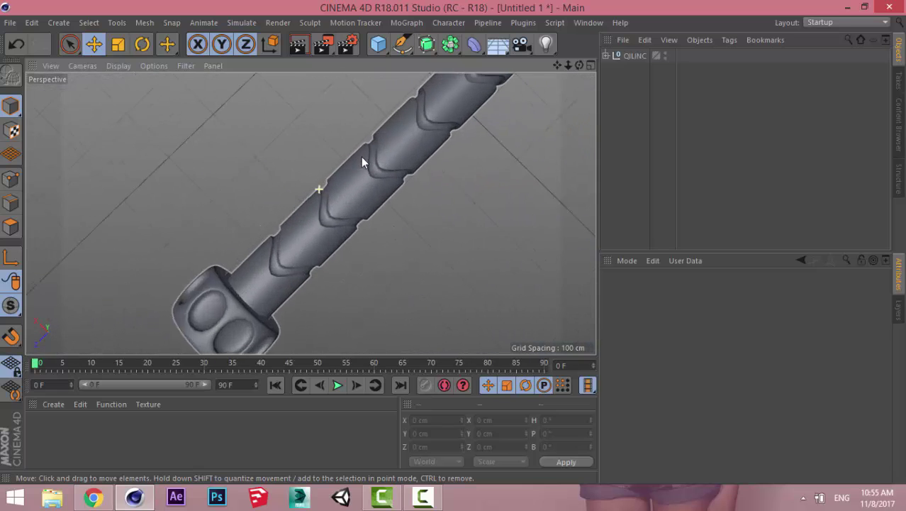
Step: Orbit along the long tapered blade and back to the guard
mouse_move(361, 157)
alt+mouse_down()
mouse_move(323, 129)
mouse_move(224, 115)
mouse_move(437, 145)
mouse_move(552, 117)
mouse_move(116, 233)
mouse_move(259, 168)
mouse_move(249, 177)
mouse_move(281, 119)
mouse_move(238, 157)
mouse_move(552, 95)
mouse_move(236, 150)
mouse_move(291, 239)
alt+mouse_up()
scroll(552, 117, up, 2)
scroll(252, 170, down, 2)
scroll(254, 172, down, 3)
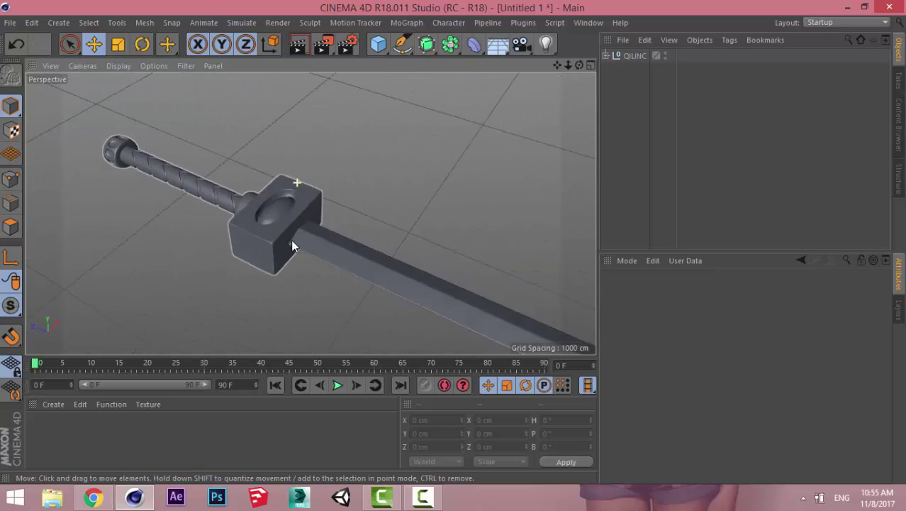
scroll(234, 176, up, 3)
mouse_move(234, 176)
alt+mouse_down()
mouse_move(253, 182)
mouse_move(249, 238)
alt+mouse_up()
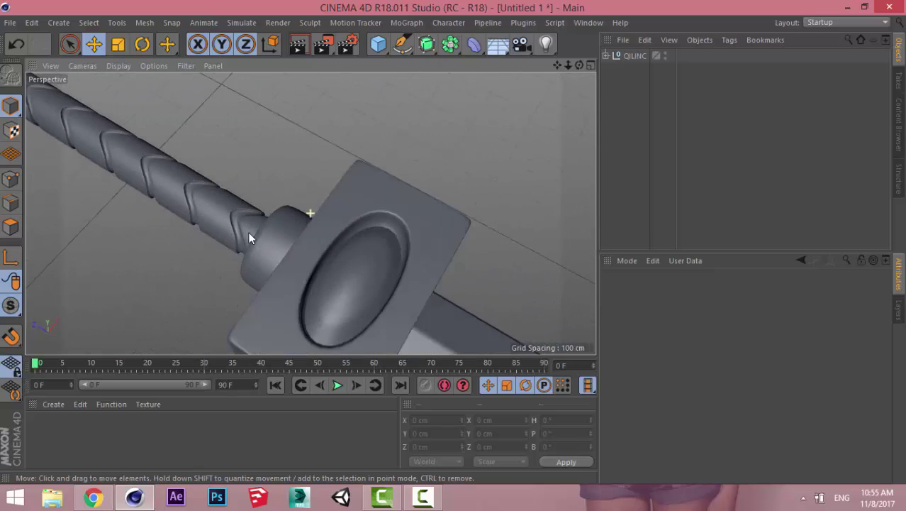
scroll(248, 238, down, 5)
Step: Zoom out and rotate the view to show the whole sword diagonally
mouse_move(302, 249)
alt+mouse_down()
mouse_move(327, 251)
mouse_move(305, 200)
mouse_move(383, 118)
mouse_move(364, 169)
alt+mouse_up()
scroll(305, 195, up, 5)
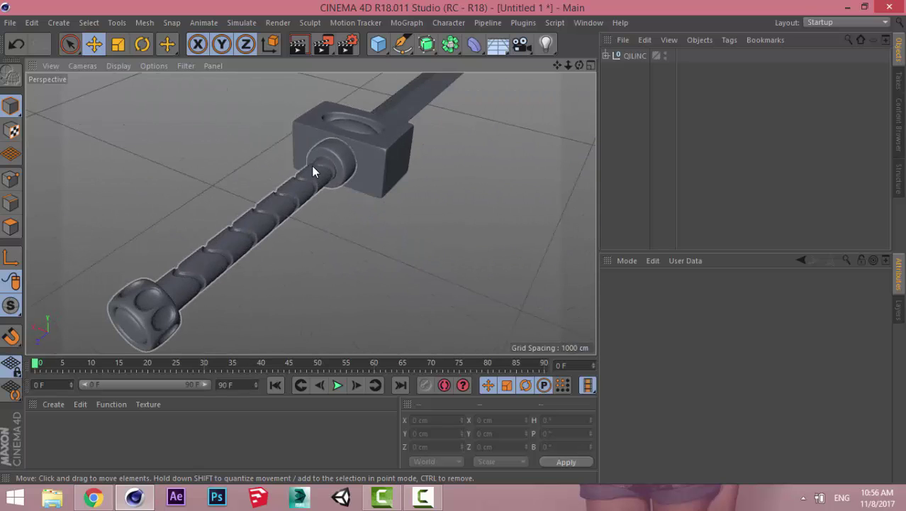
scroll(312, 167, up, 2)
scroll(287, 183, up, 3)
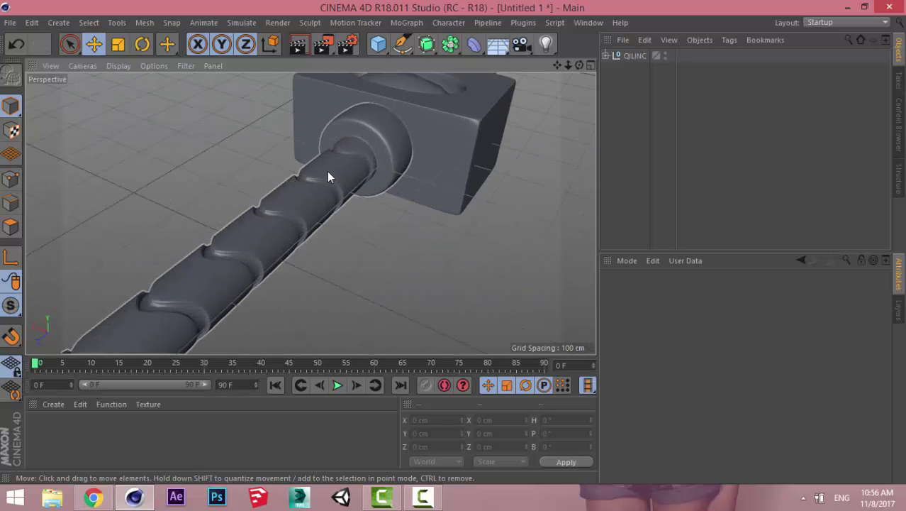
scroll(326, 171, down, 4)
scroll(324, 171, down, 1)
scroll(323, 184, down, 1)
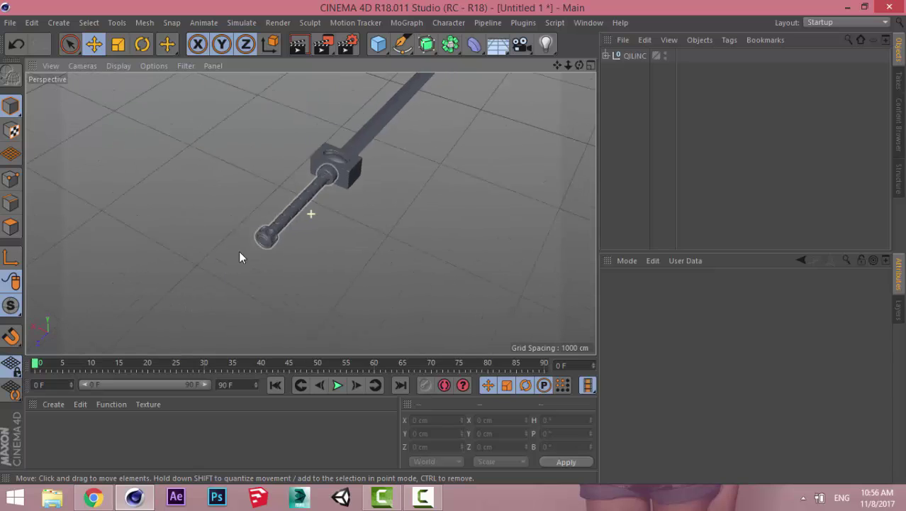
mouse_move(240, 257)
alt+mouse_down()
mouse_move(198, 205)
mouse_move(223, 218)
mouse_move(261, 202)
mouse_move(235, 215)
mouse_move(172, 126)
mouse_move(273, 113)
mouse_move(377, 141)
mouse_move(275, 188)
mouse_move(160, 210)
mouse_move(213, 152)
alt+mouse_up()
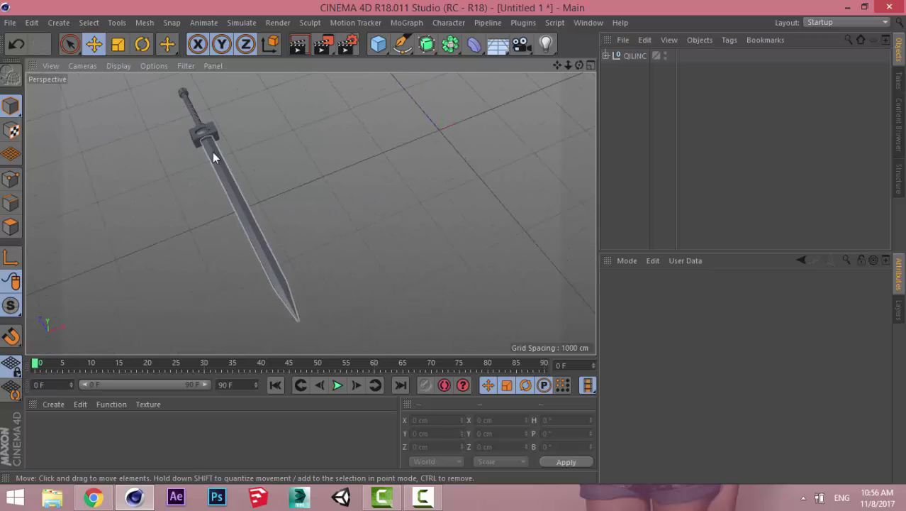
ctrl+click(664, 54)
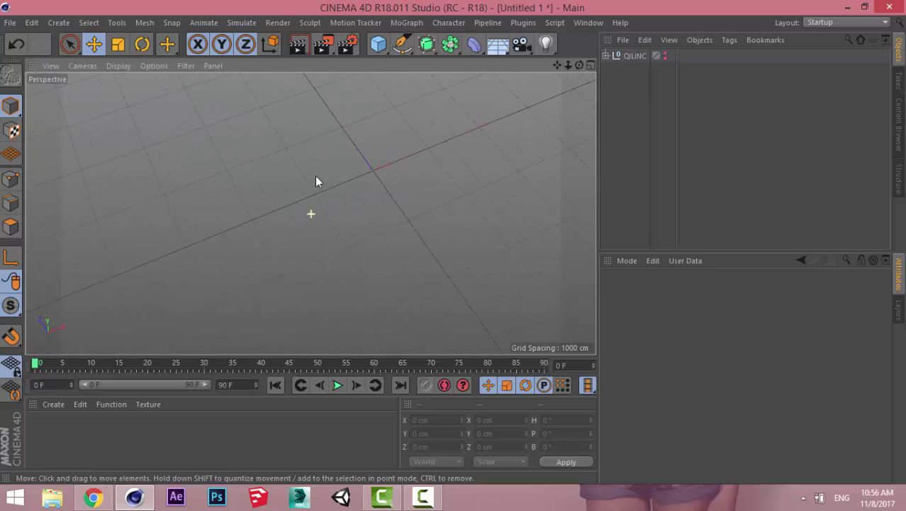
ctrl+click(663, 55)
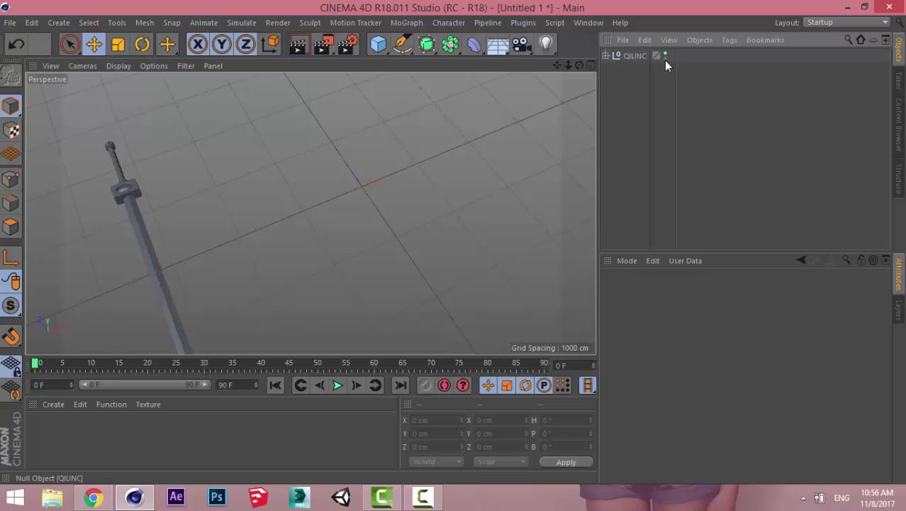
click(606, 55)
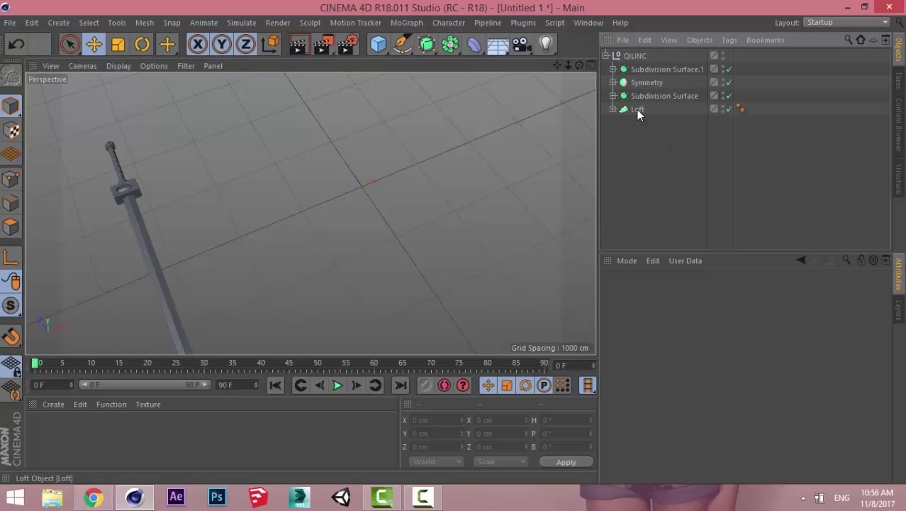
click(637, 109)
click(658, 97)
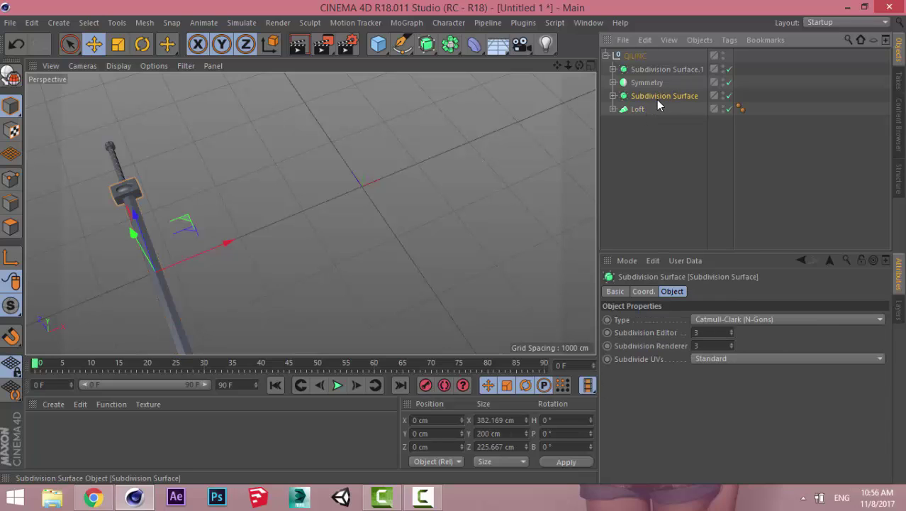
click(648, 83)
click(645, 71)
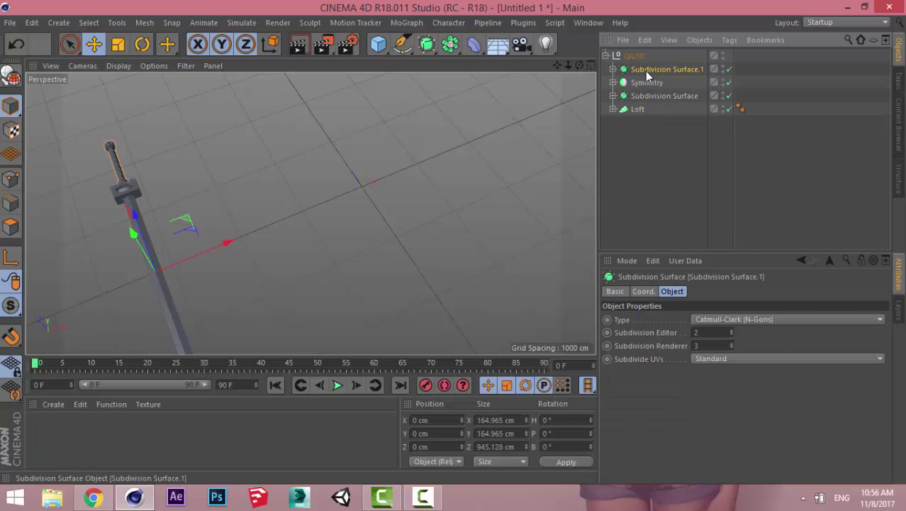
click(613, 82)
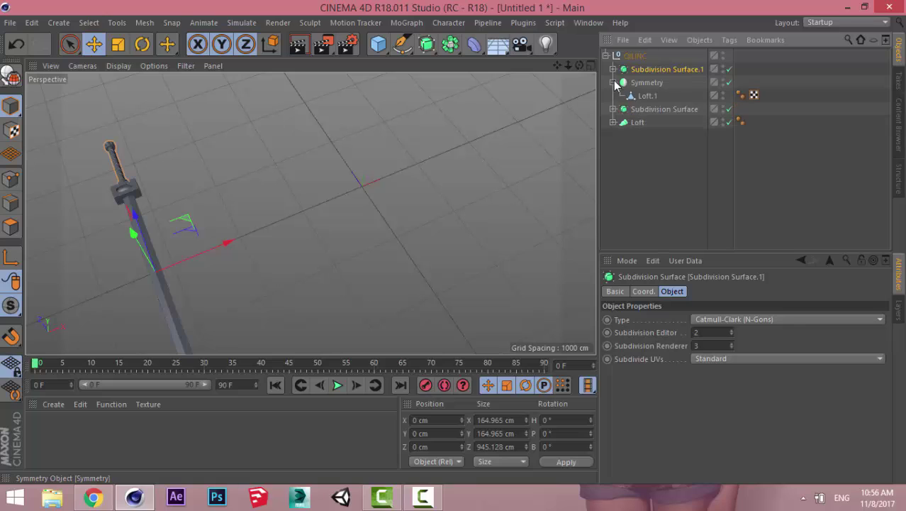
click(614, 82)
click(653, 161)
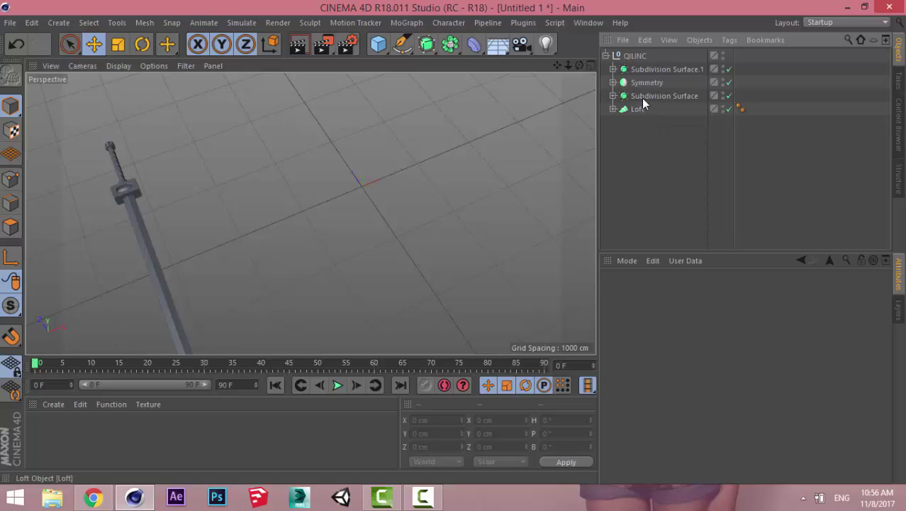
click(606, 55)
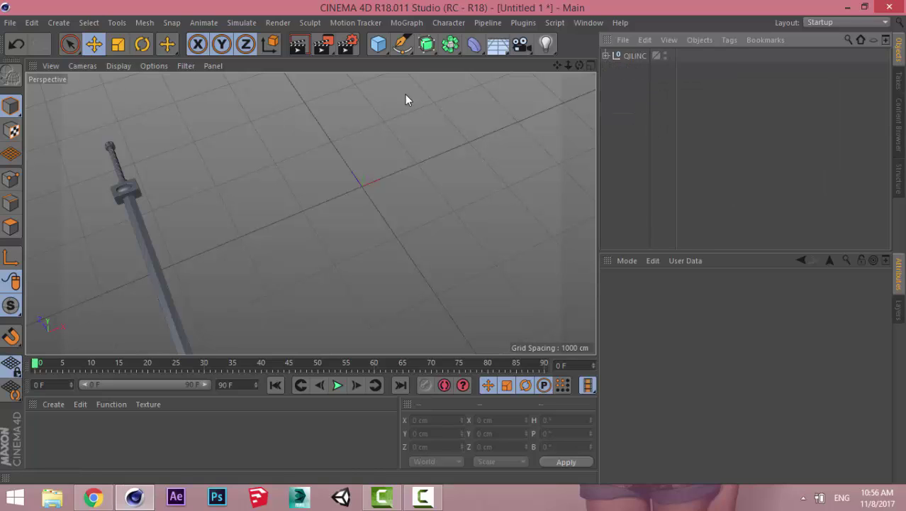
click(451, 44)
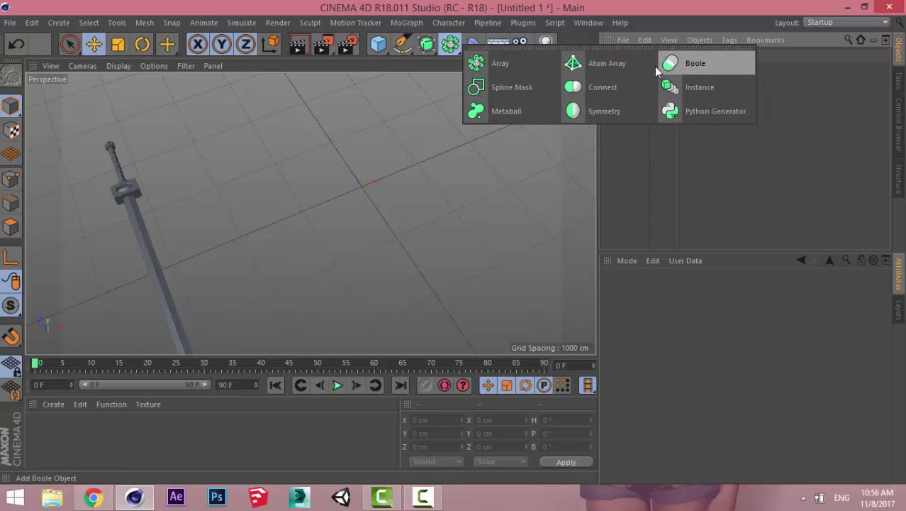
Step: Dismiss the generator list and bring up the spline primitives list
click(700, 160)
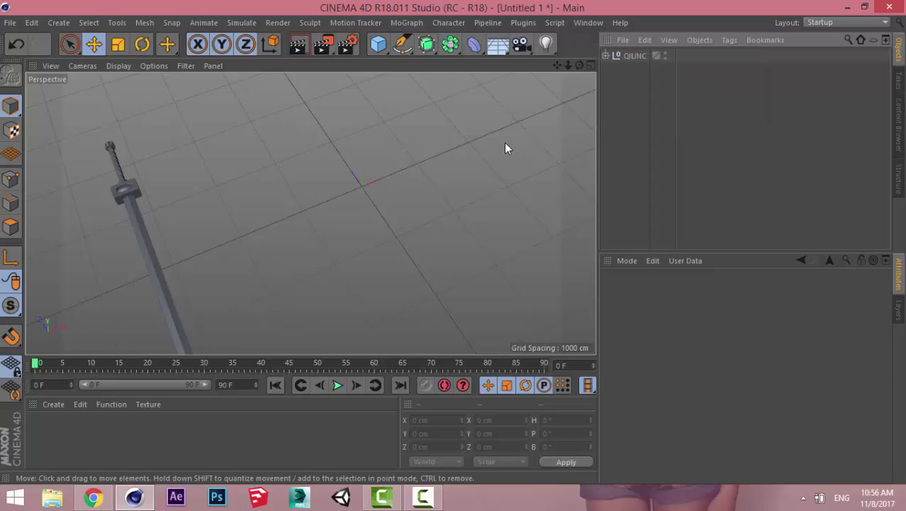
click(402, 46)
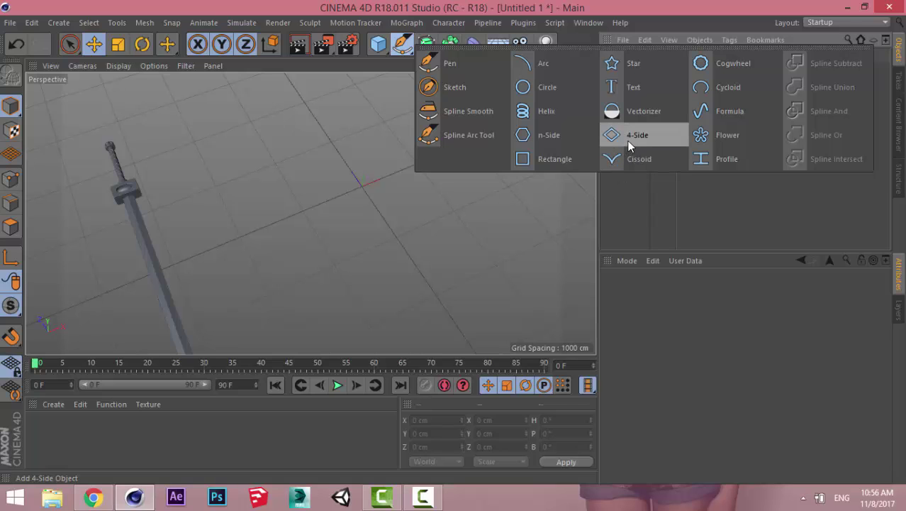
Step: Create a 4-Side diamond spline sized 283 cm (a) by 108 cm (b)
click(628, 140)
scroll(384, 168, up, 5)
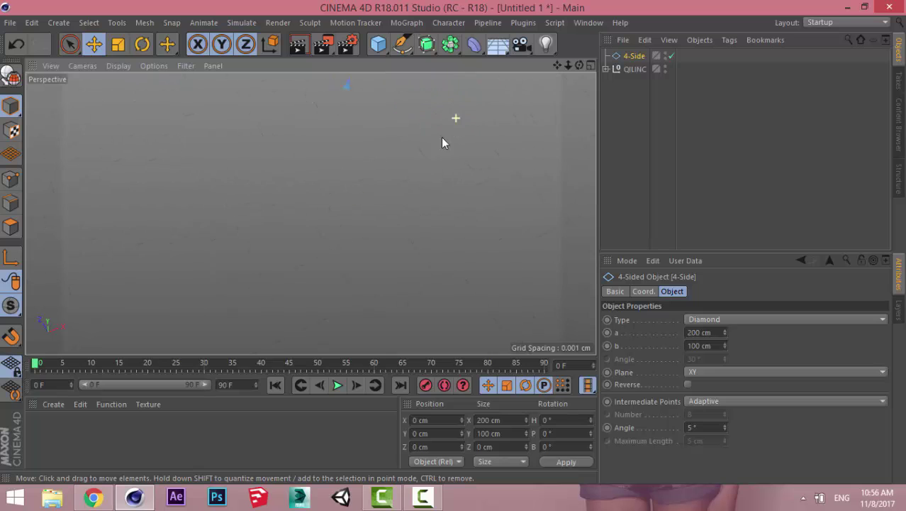
scroll(439, 140, down, 5)
scroll(408, 177, down, 5)
scroll(404, 177, down, 5)
scroll(405, 152, down, 5)
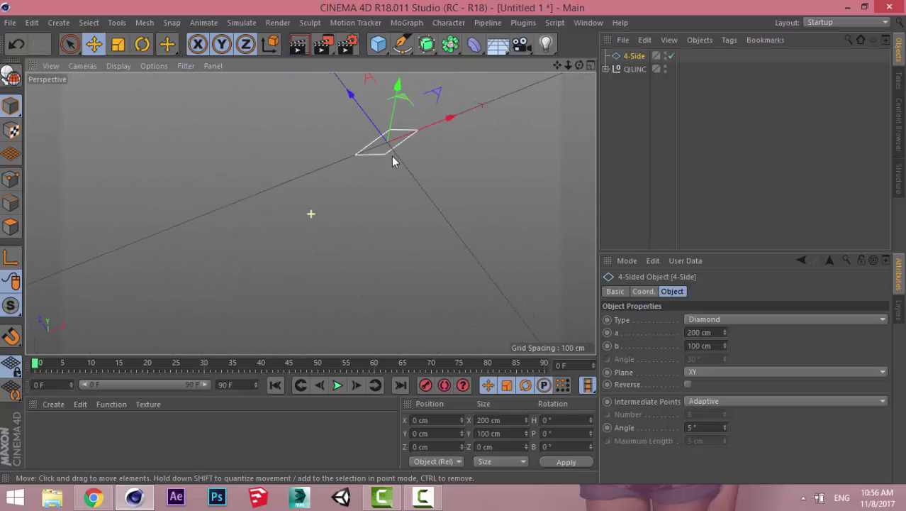
scroll(393, 161, up, 3)
scroll(401, 135, up, 3)
scroll(413, 103, up, 3)
scroll(410, 120, up, 3)
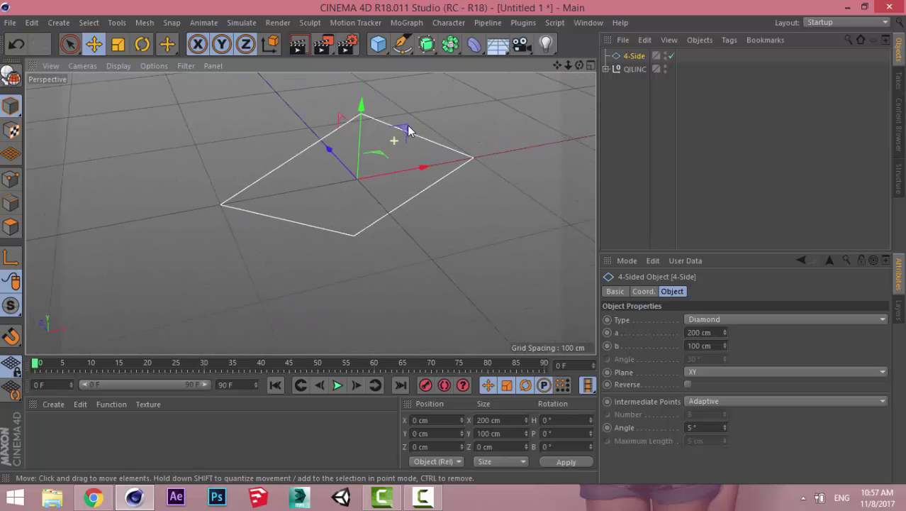
scroll(411, 123, up, 2)
click(724, 330)
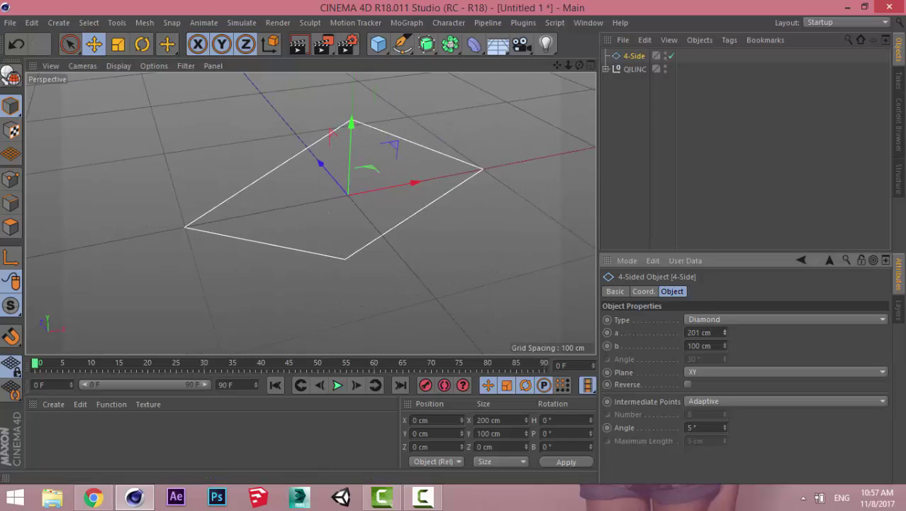
drag(725, 332, 725, 312)
click(724, 346)
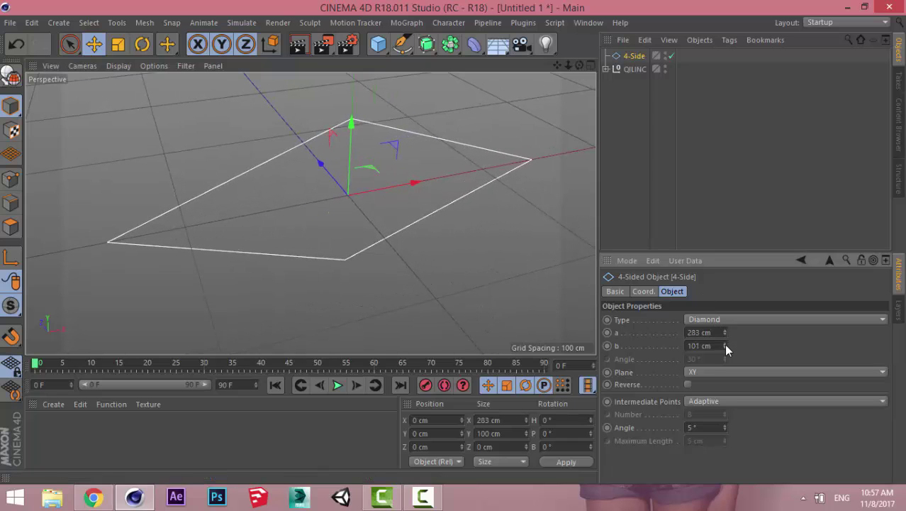
drag(725, 345, 725, 339)
Step: Add an empty Loft generator to the scene
scroll(479, 273, down, 2)
scroll(412, 269, down, 1)
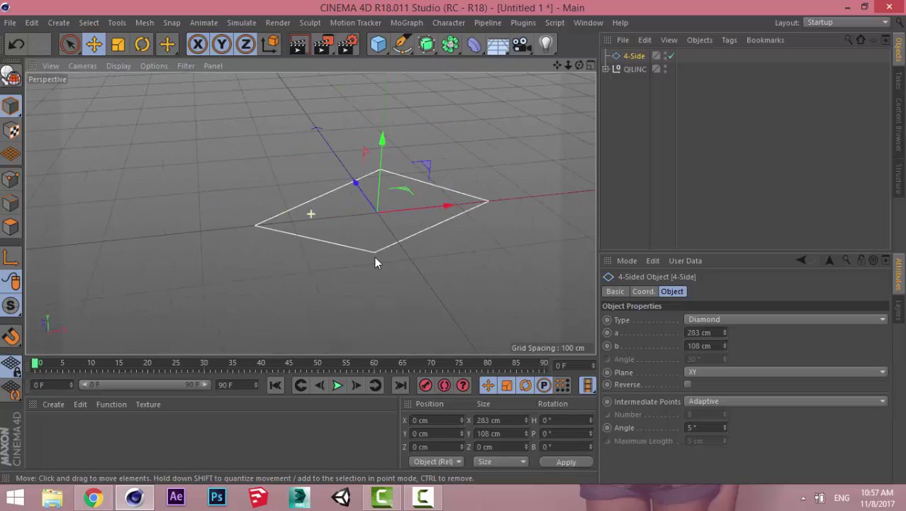
click(426, 44)
click(570, 86)
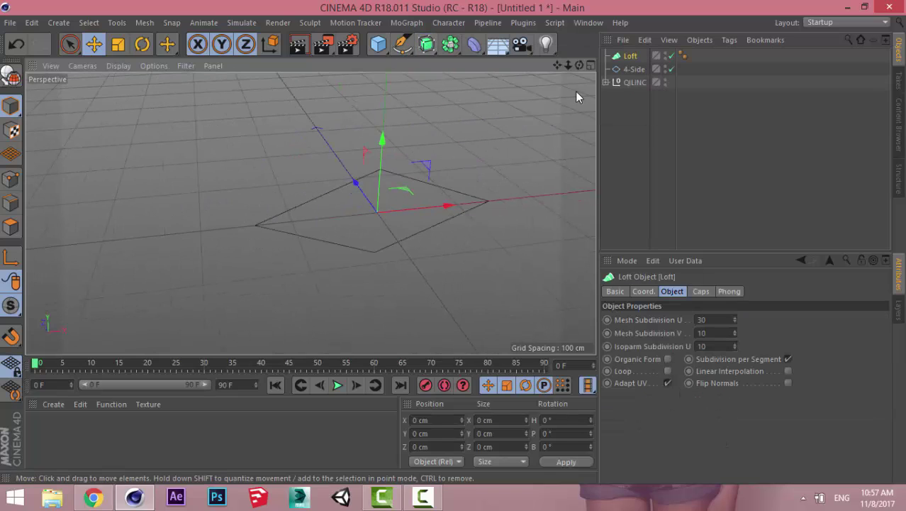
Step: Parent the 4-Side diamond under the Loft to get a flat filled diamond, and select it
click(426, 44)
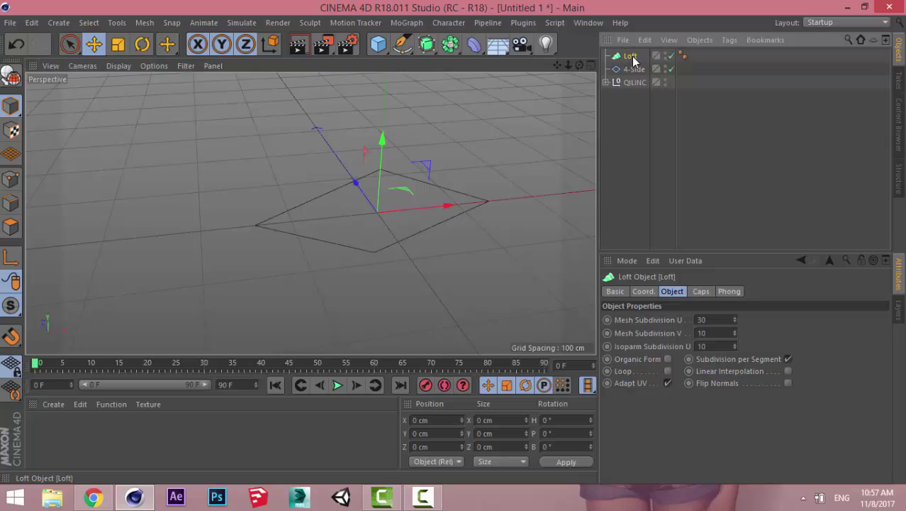
alt+middle_drag(402, 205, 389, 211)
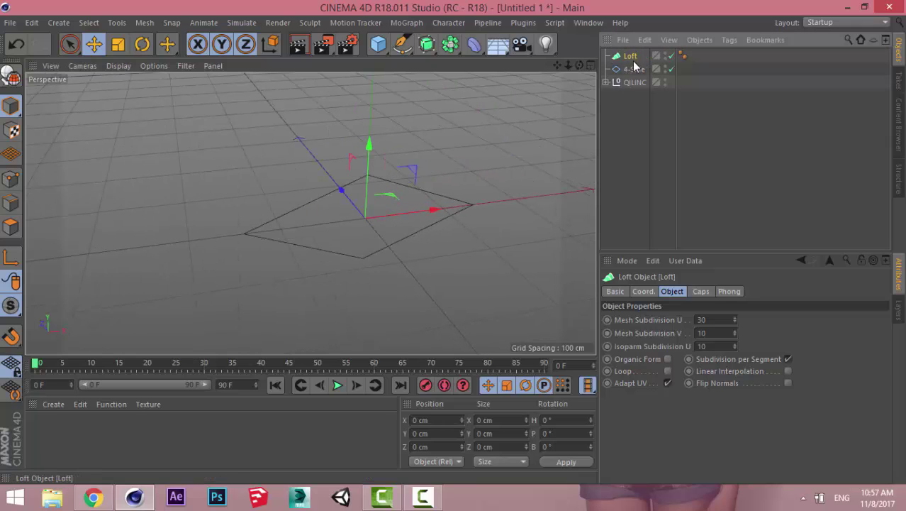
drag(634, 68, 629, 56)
click(635, 169)
click(607, 56)
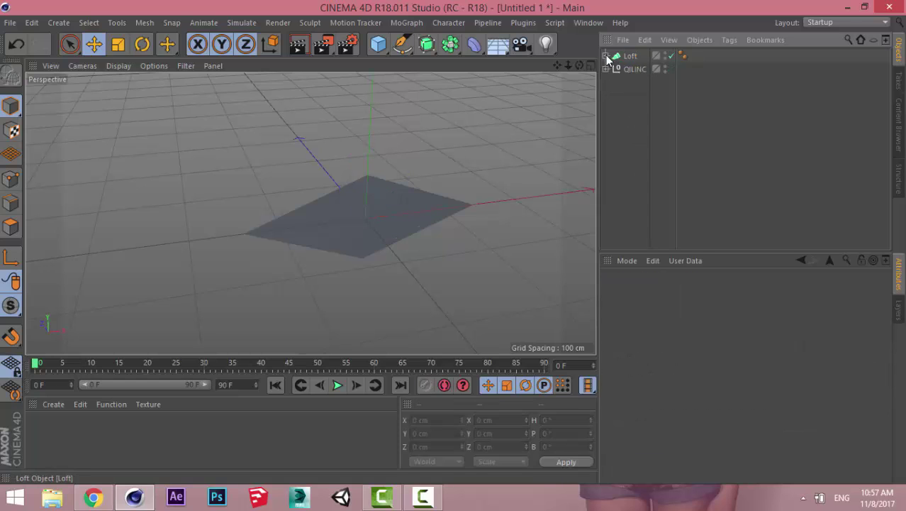
click(607, 56)
click(629, 56)
click(640, 68)
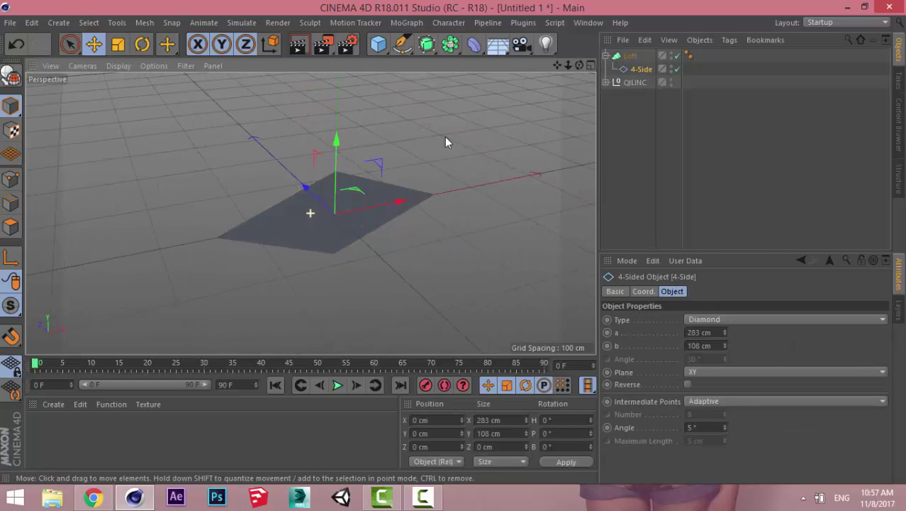
alt+middle_drag(446, 142, 424, 138)
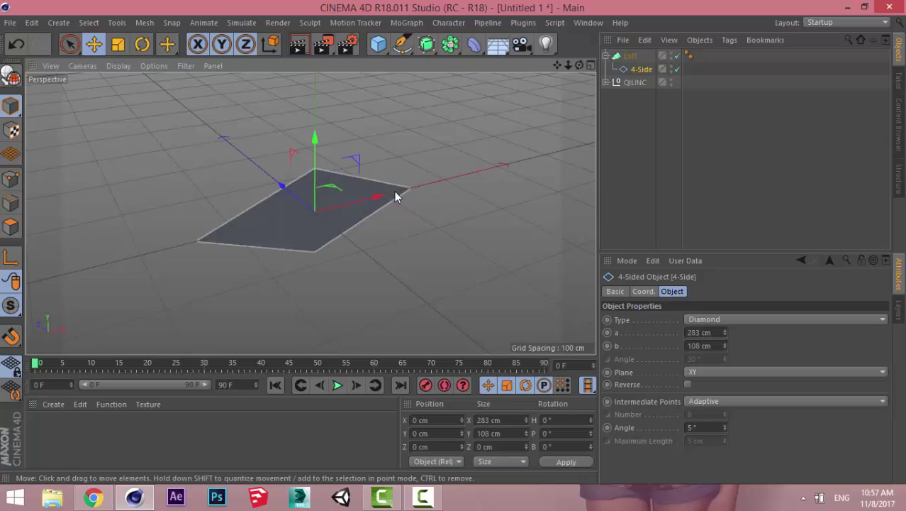
mouse_move(394, 191)
alt+mouse_down()
mouse_move(411, 149)
mouse_move(405, 166)
alt+mouse_up()
Step: In the maximized Top view, Ctrl-drag a diamond copy, 4-Side.1, to Z −2852.34 cm
middle_click(436, 135)
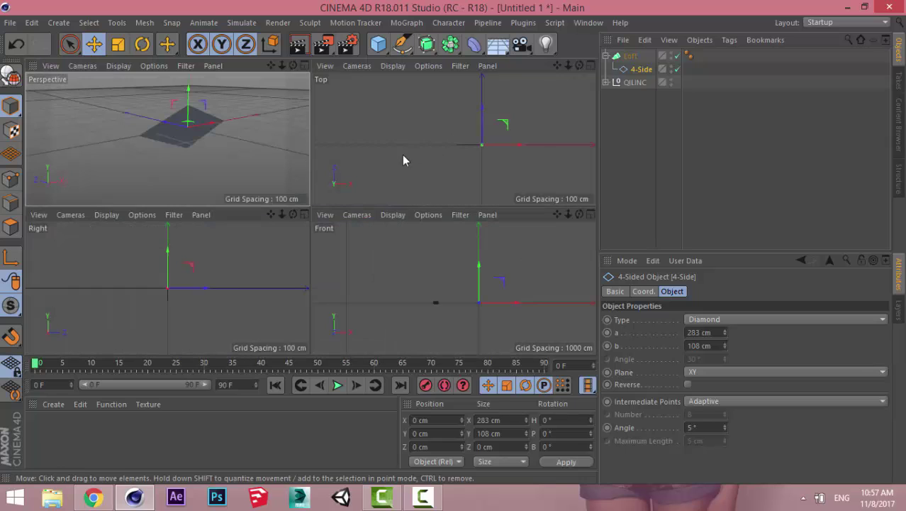
middle_click(415, 126)
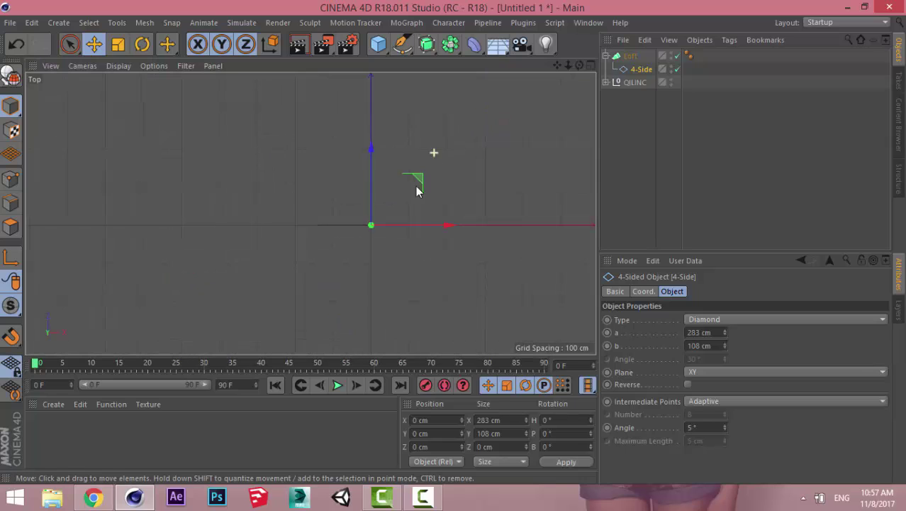
mouse_move(415, 186)
alt+middle_down()
mouse_move(440, 198)
mouse_move(380, 206)
alt+middle_up()
scroll(380, 188, down, 1)
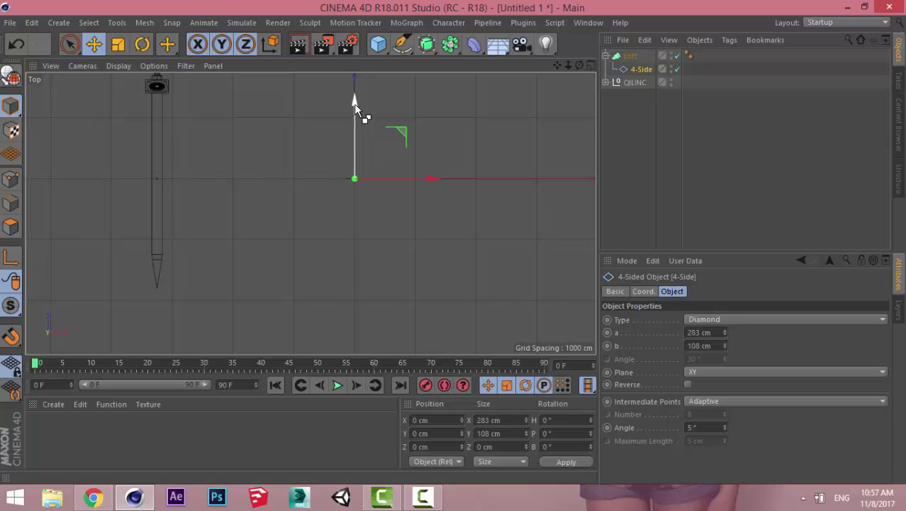
mouse_move(354, 103)
ctrl+mouse_down()
mouse_move(353, 292)
mouse_move(348, 277)
ctrl+mouse_up()
Step: Zoom to the blade end and copy the end diamond as 4-Side.2 to about Z −3235 cm
middle_click(354, 255)
middle_click(280, 151)
mouse_move(351, 142)
alt+mouse_down()
mouse_move(329, 273)
mouse_move(92, 191)
mouse_move(221, 238)
mouse_move(180, 181)
alt+mouse_up()
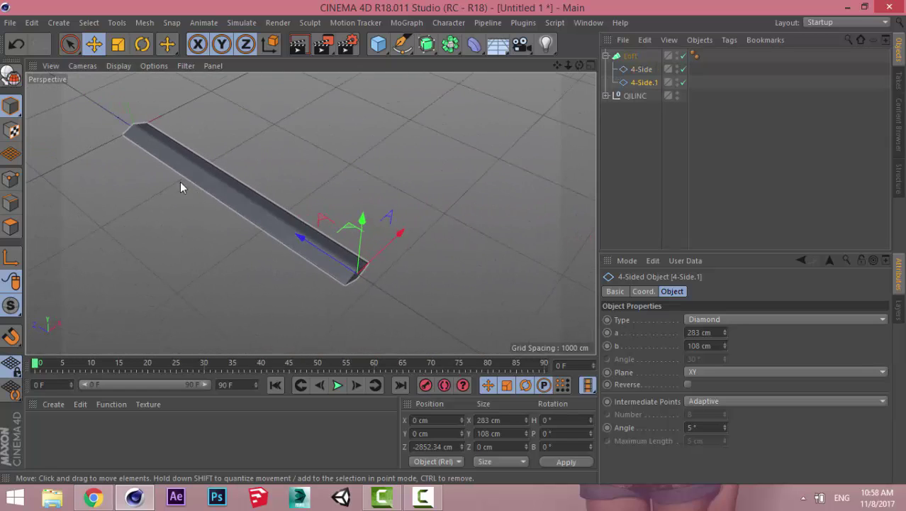
alt+drag(378, 269, 530, 283)
scroll(537, 252, up, 3)
scroll(372, 239, up, 2)
mouse_move(373, 240)
alt+mouse_down()
mouse_move(403, 298)
mouse_move(287, 266)
alt+mouse_up()
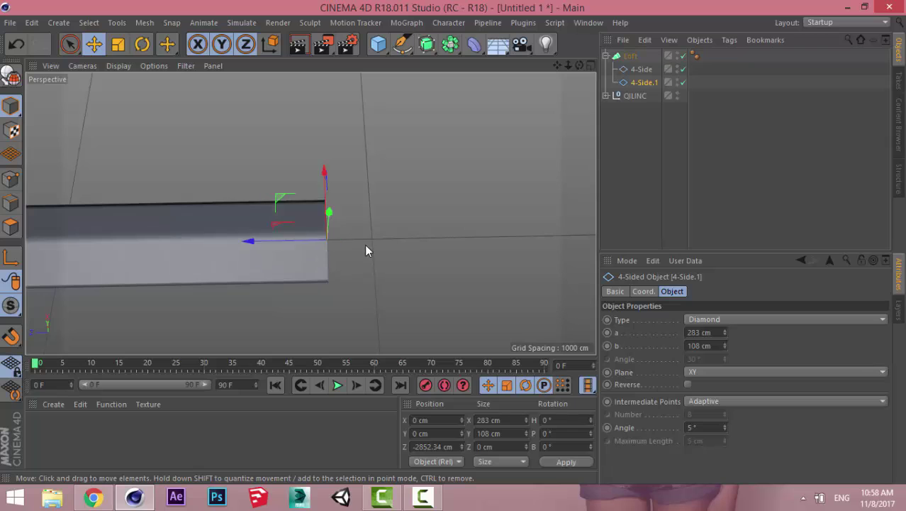
mouse_move(365, 249)
alt+mouse_down()
mouse_move(309, 265)
mouse_move(281, 256)
alt+mouse_up()
alt+right_drag(281, 255, 354, 228)
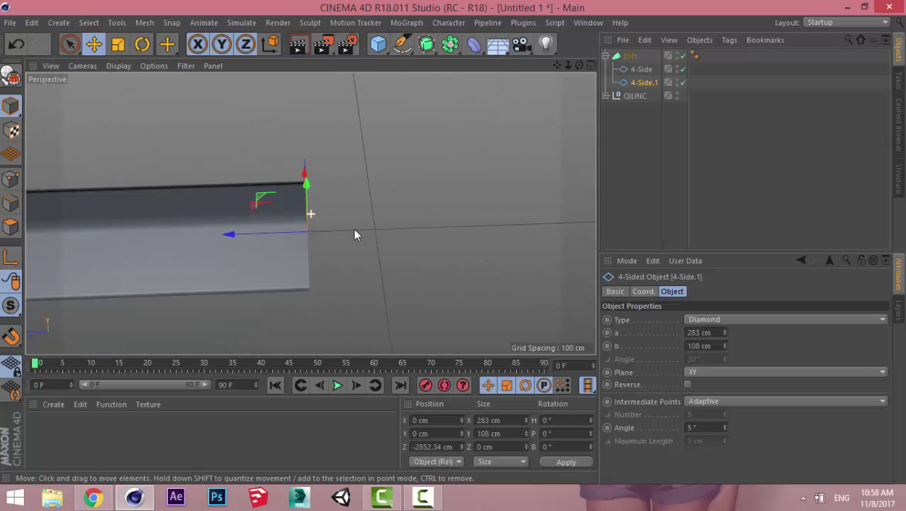
mouse_move(354, 227)
alt+mouse_down()
mouse_move(281, 204)
mouse_move(264, 220)
mouse_move(300, 251)
mouse_move(358, 178)
mouse_move(287, 209)
mouse_move(371, 239)
alt+mouse_up()
mouse_move(370, 240)
alt+right_down()
mouse_move(395, 285)
mouse_move(348, 247)
alt+right_up()
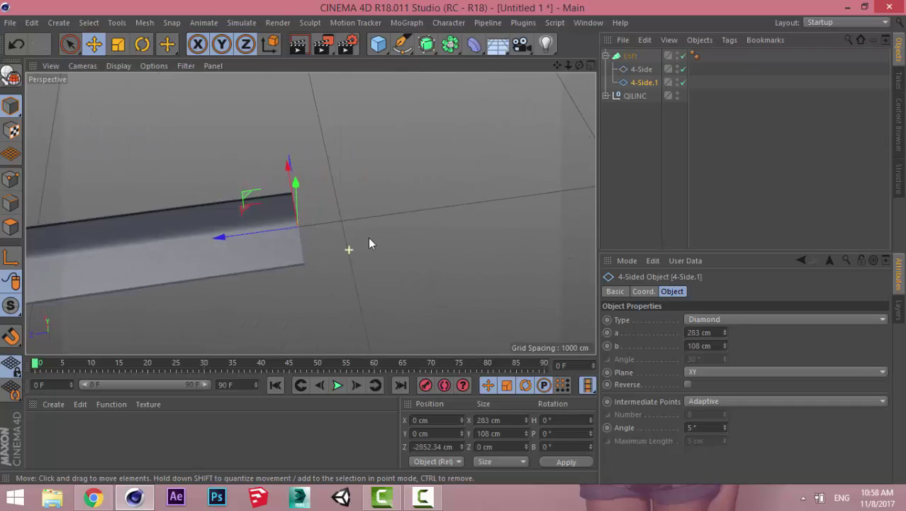
alt+drag(349, 246, 427, 243)
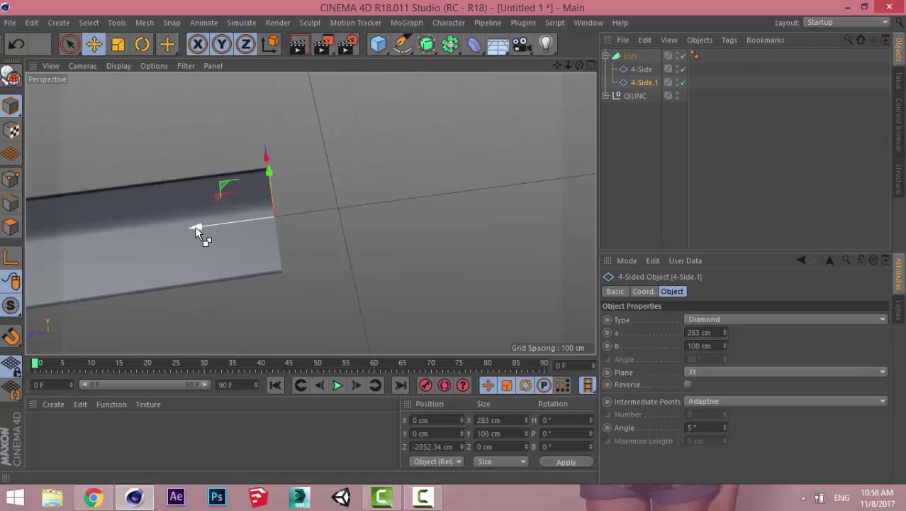
ctrl+drag(197, 233, 365, 237)
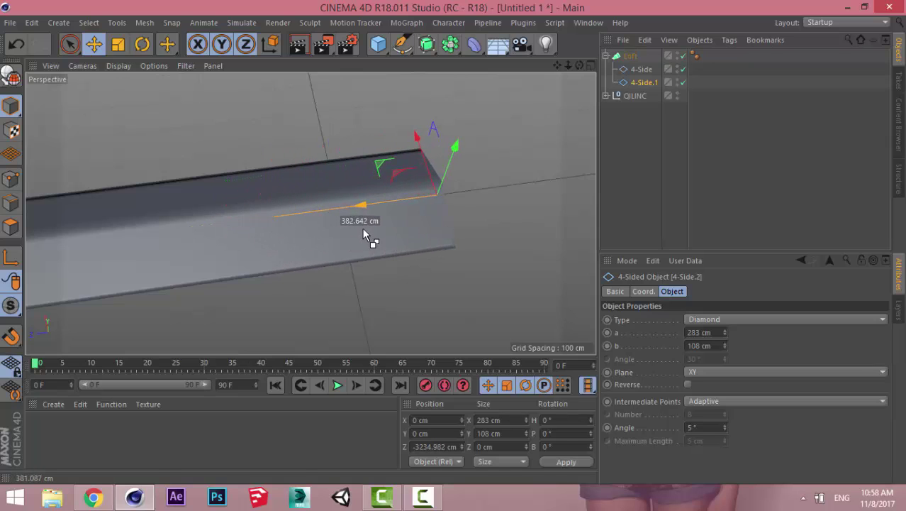
Step: Scale 4-Side.2 almost to a point and push it further along Z for a sharp tip
key(r)
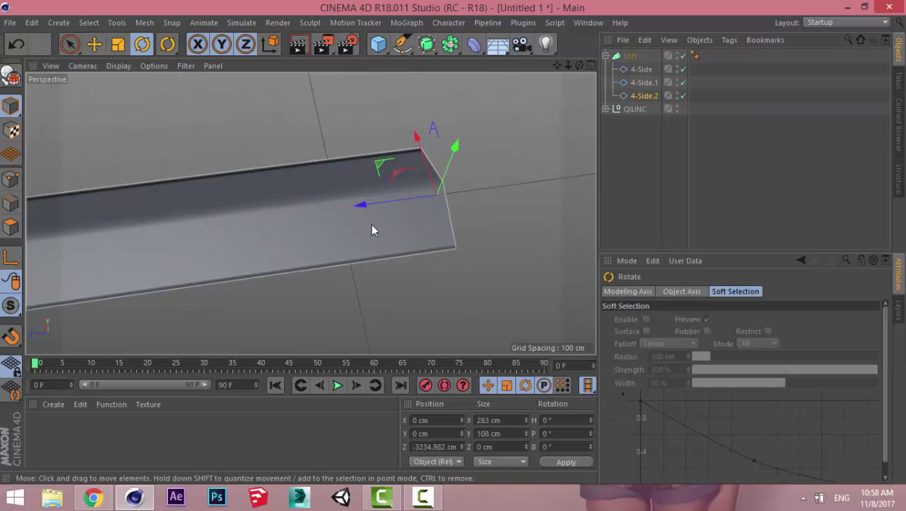
key(t)
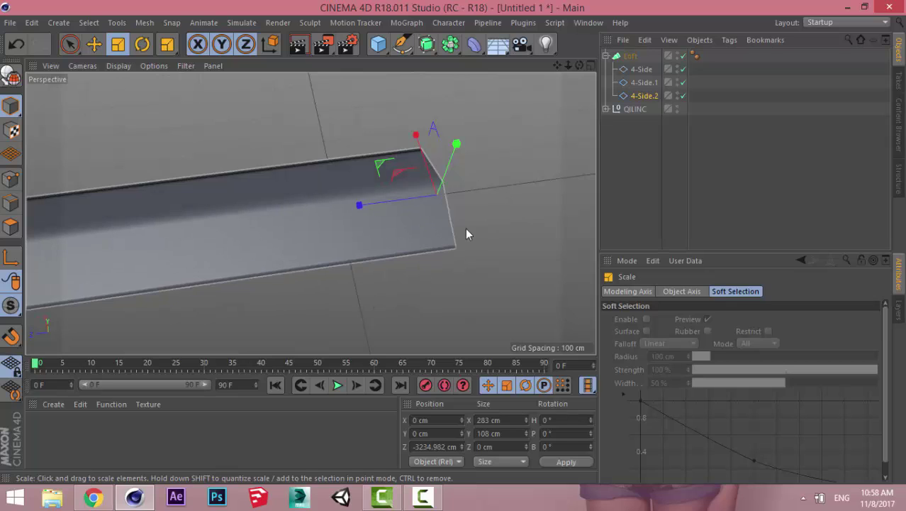
drag(534, 205, 556, 210)
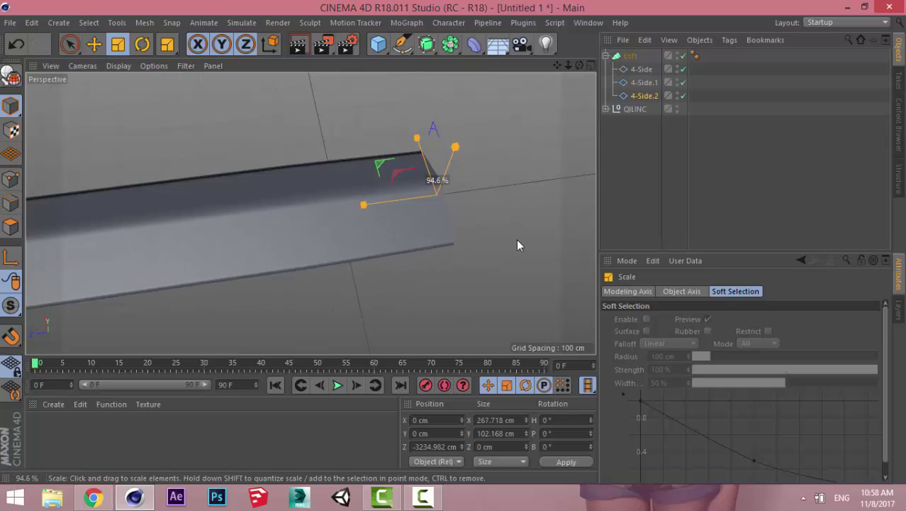
key(ctrl+z)
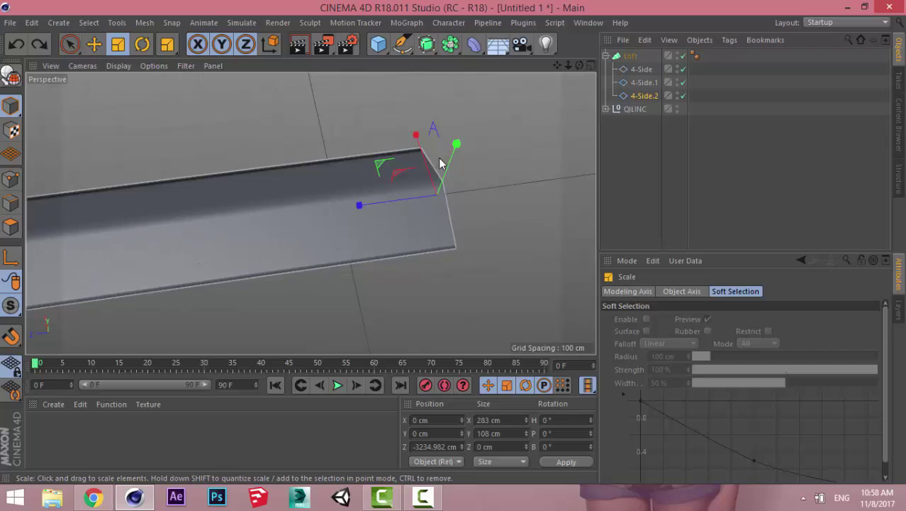
drag(549, 209, 427, 353)
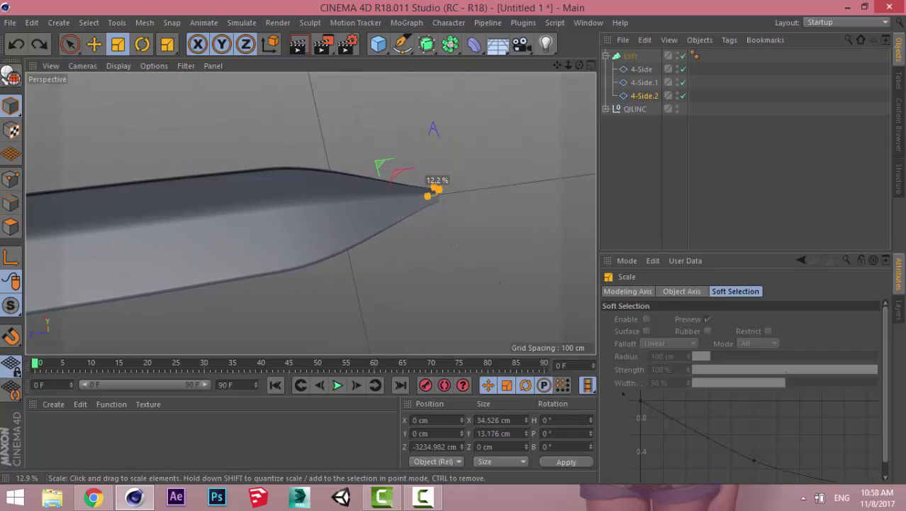
drag(426, 353, 548, 208)
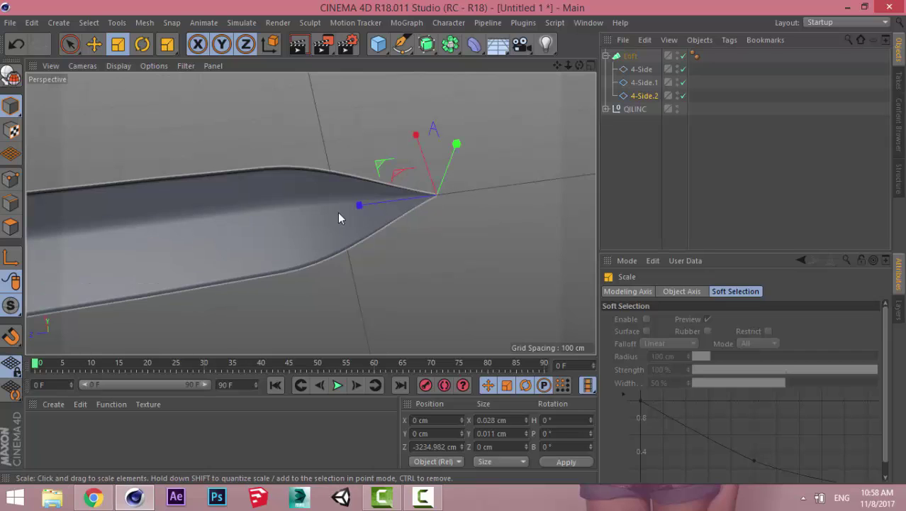
key(e)
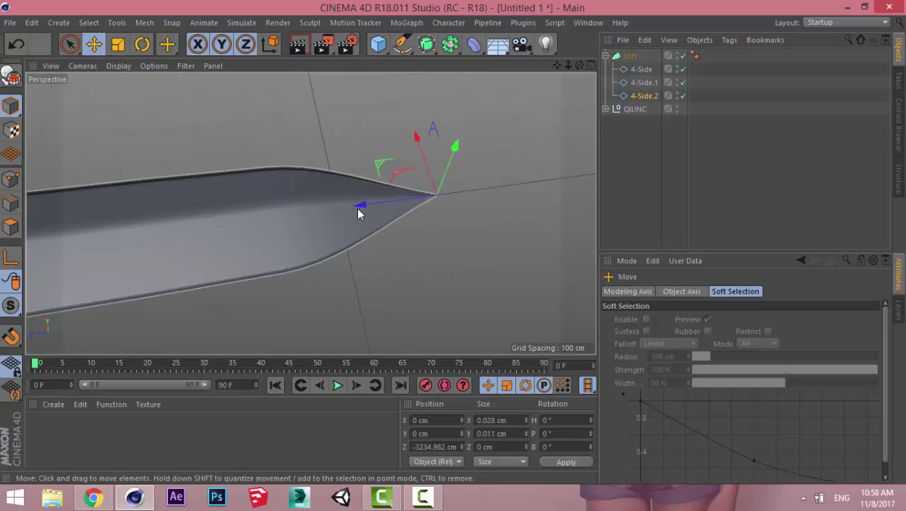
drag(363, 203, 539, 191)
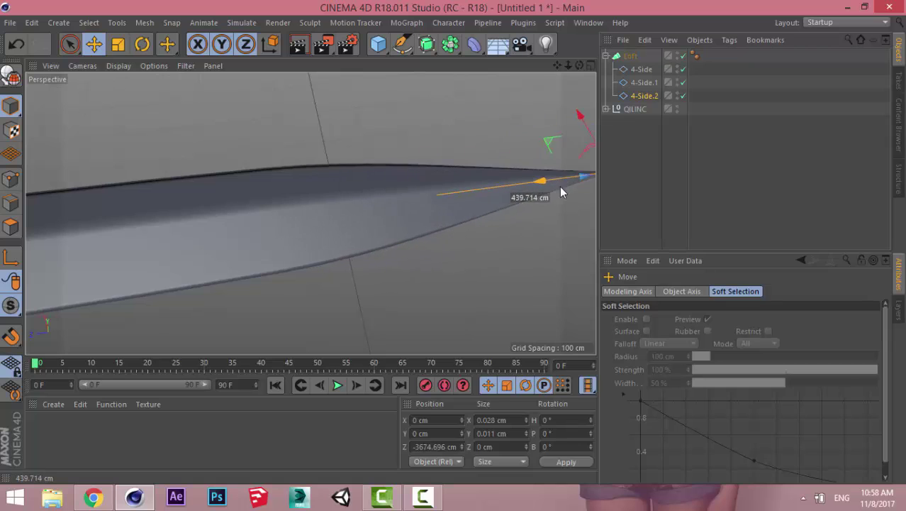
scroll(491, 180, down, 3)
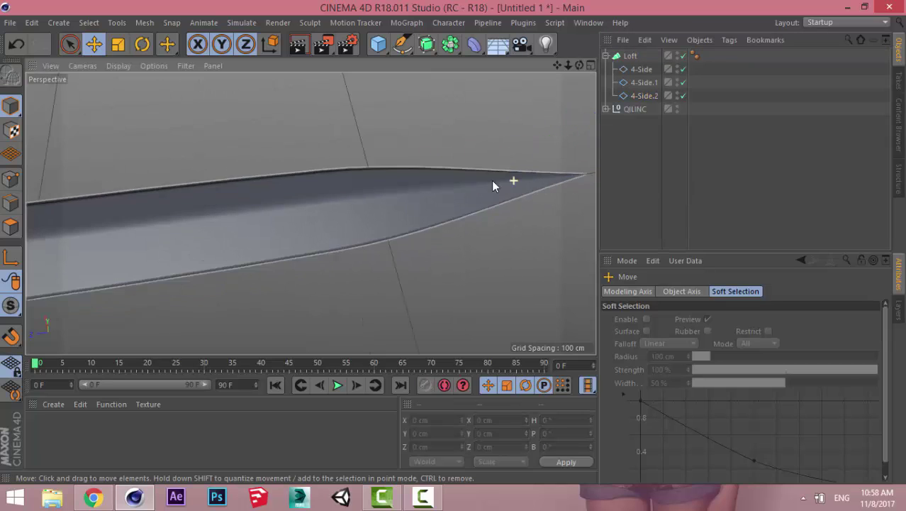
mouse_move(492, 180)
alt+mouse_down()
mouse_move(444, 215)
mouse_move(455, 128)
mouse_move(433, 113)
mouse_move(477, 166)
mouse_move(418, 229)
mouse_move(235, 239)
mouse_move(362, 174)
mouse_move(421, 225)
mouse_move(348, 225)
mouse_move(441, 204)
mouse_move(374, 169)
mouse_move(344, 216)
mouse_move(423, 197)
alt+mouse_up()
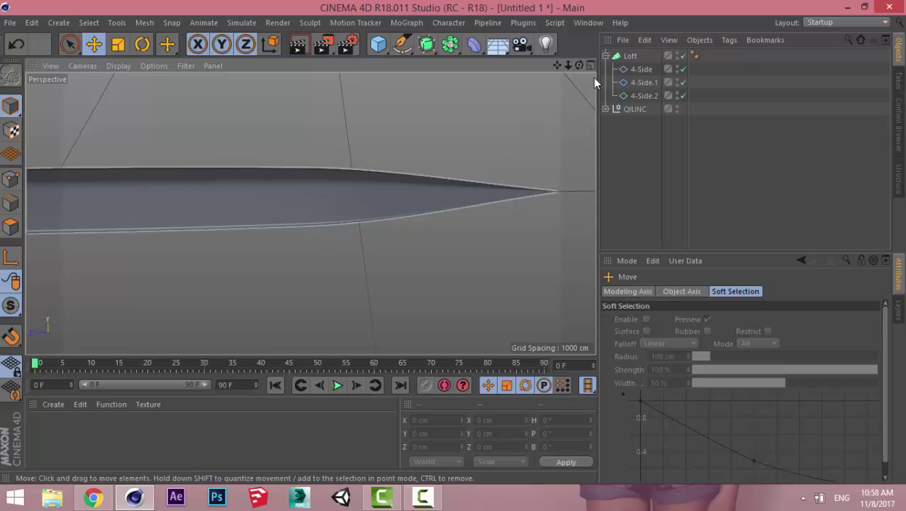
Step: Duplicate 4-Side.1 and trial-move the copy, then undo and reselect 4-Side.1
click(640, 70)
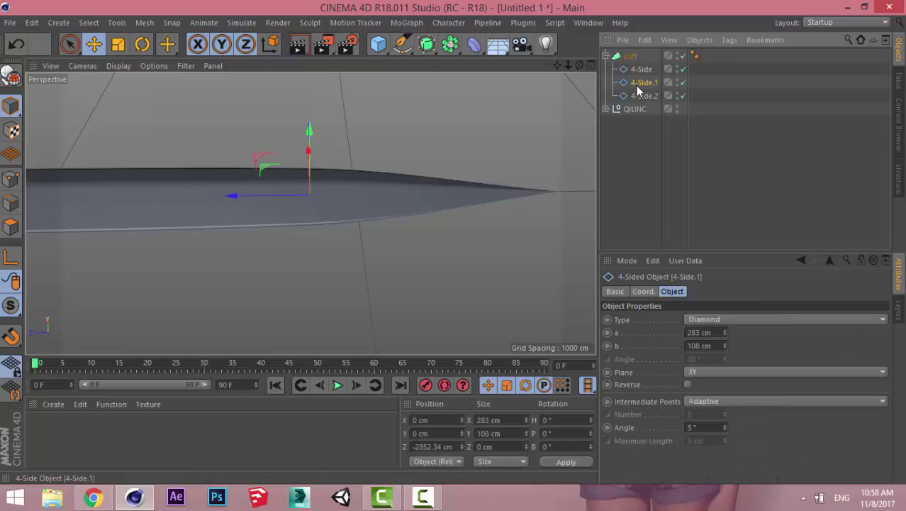
alt+drag(524, 117, 385, 194)
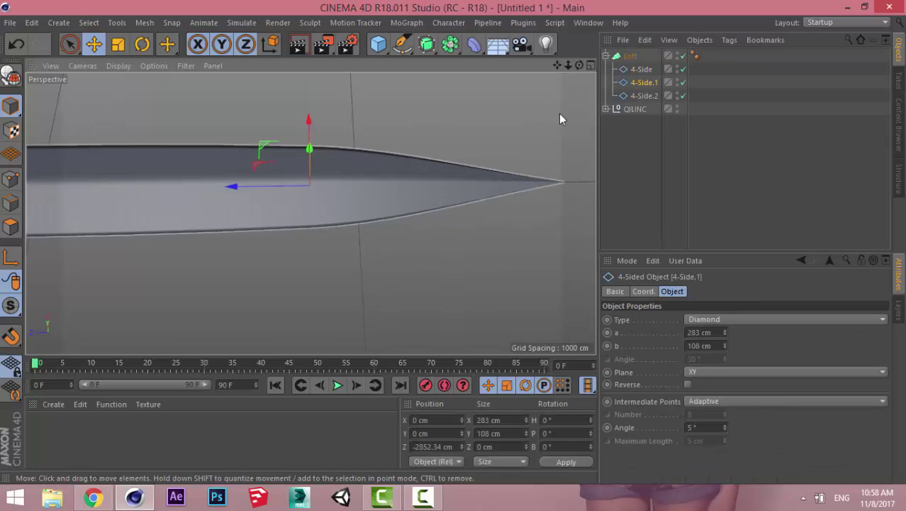
ctrl+drag(640, 86, 640, 76)
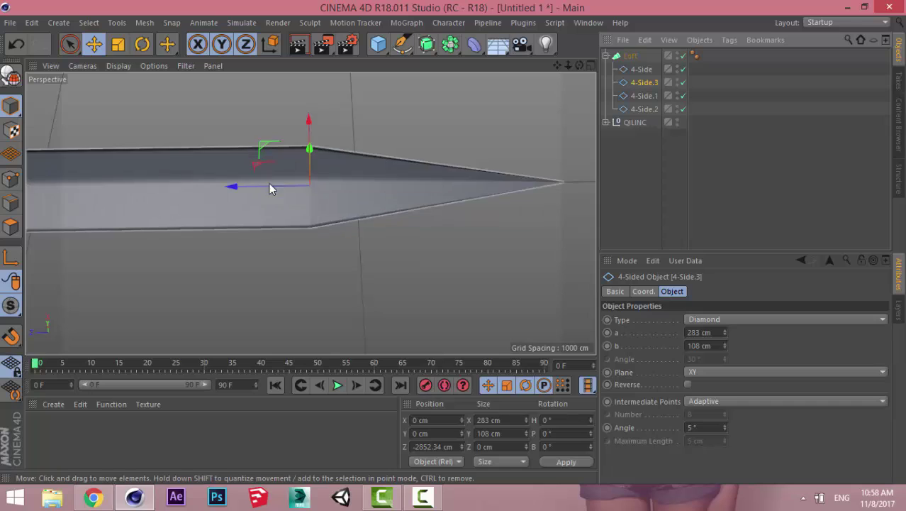
key(e)
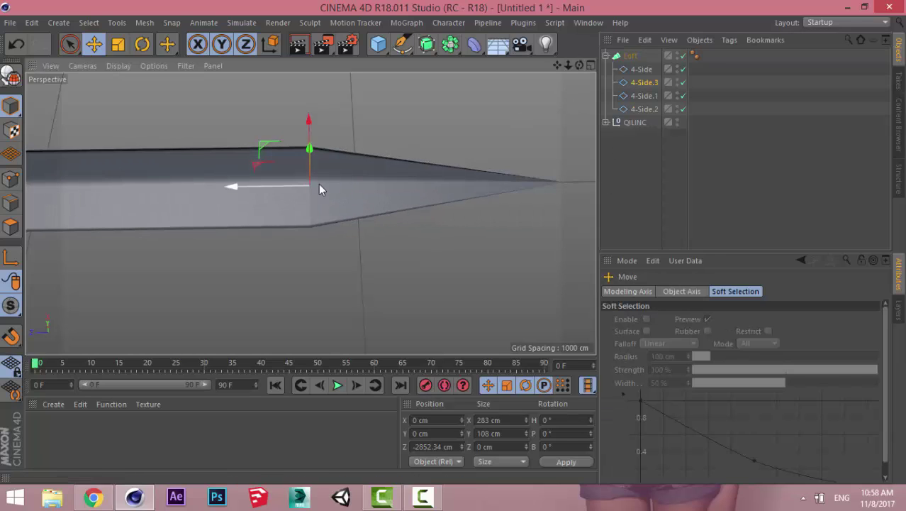
drag(257, 186, 229, 187)
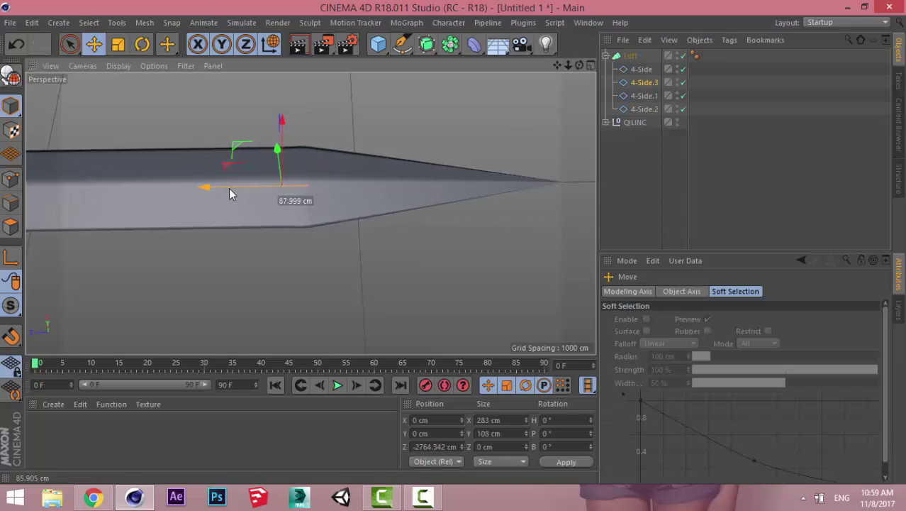
key(ctrl+z)
key(ctrl+z)
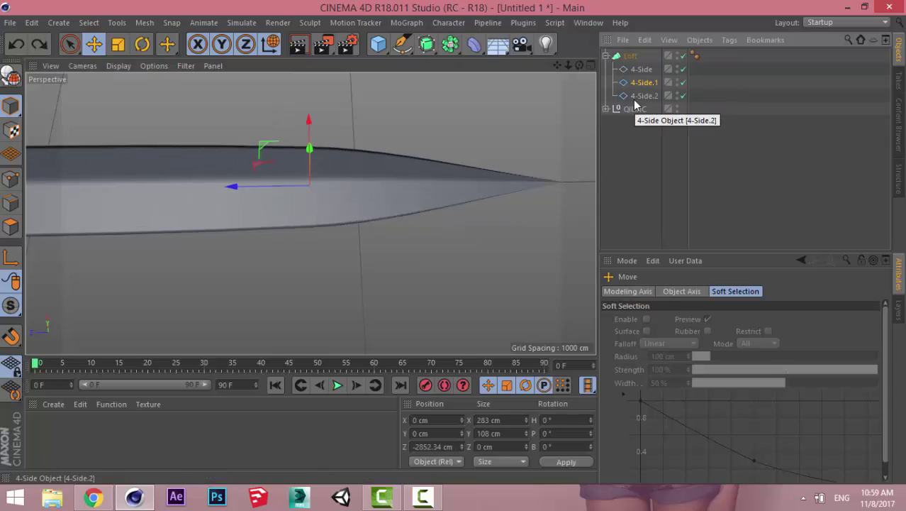
click(644, 95)
click(358, 154)
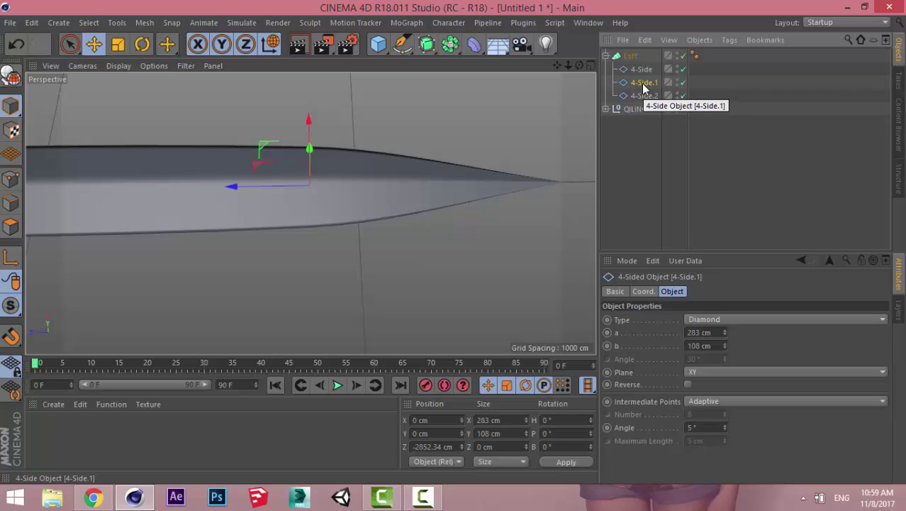
Step: Duplicate 4-Side.1 as 4-Side.3 and slide it along the blade's length
ctrl+drag(646, 80, 645, 85)
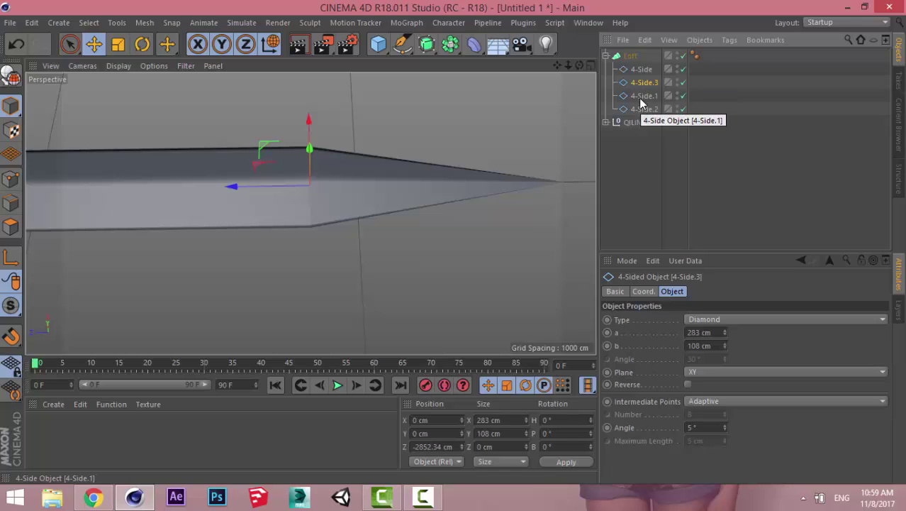
key(e)
drag(243, 187, 259, 189)
key(ctrl+z)
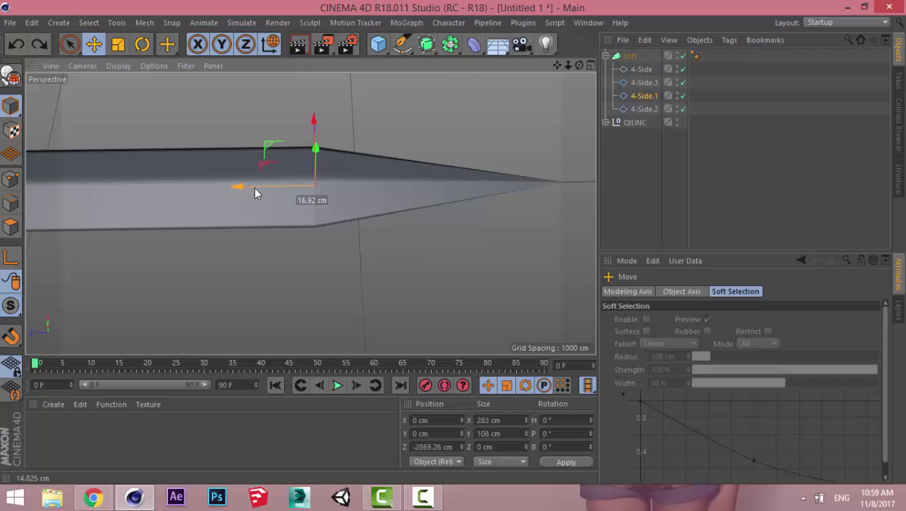
click(647, 83)
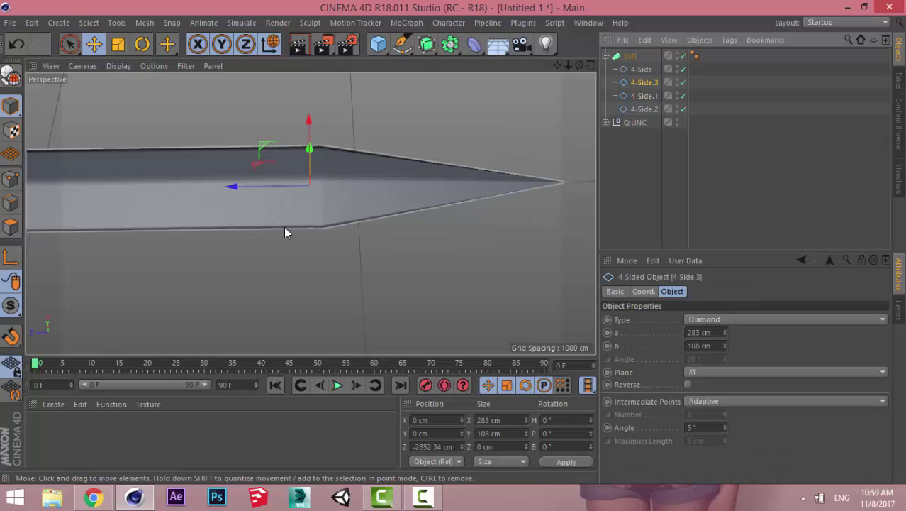
drag(272, 189, 279, 185)
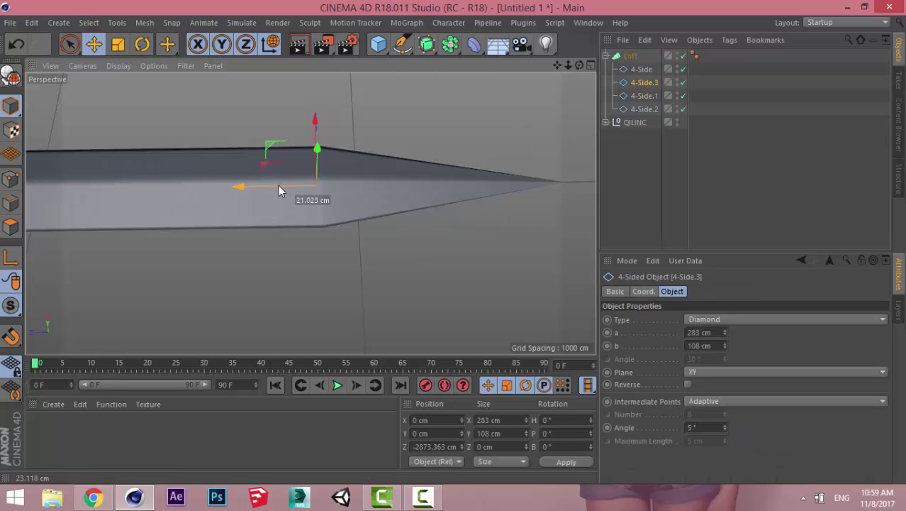
Step: Scale the 4-Side.1 cross-section down to about 96.6%
click(640, 87)
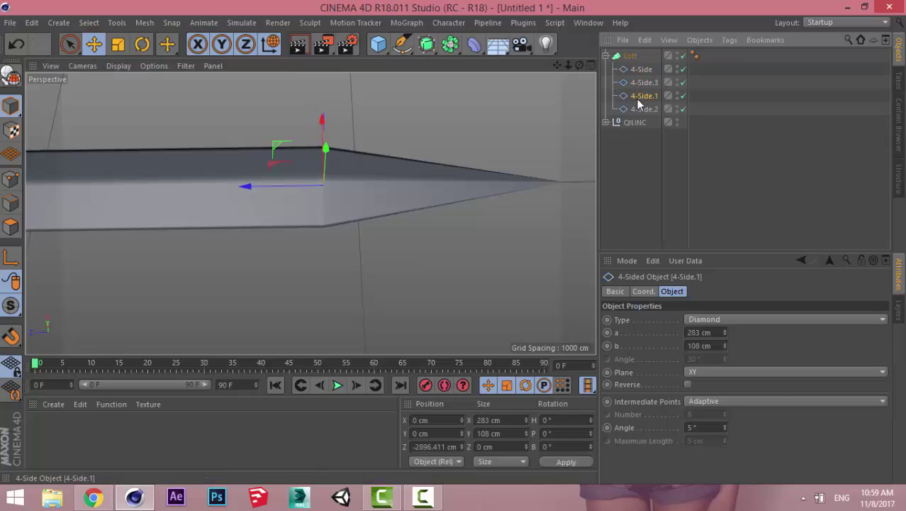
key(t)
drag(507, 220, 501, 232)
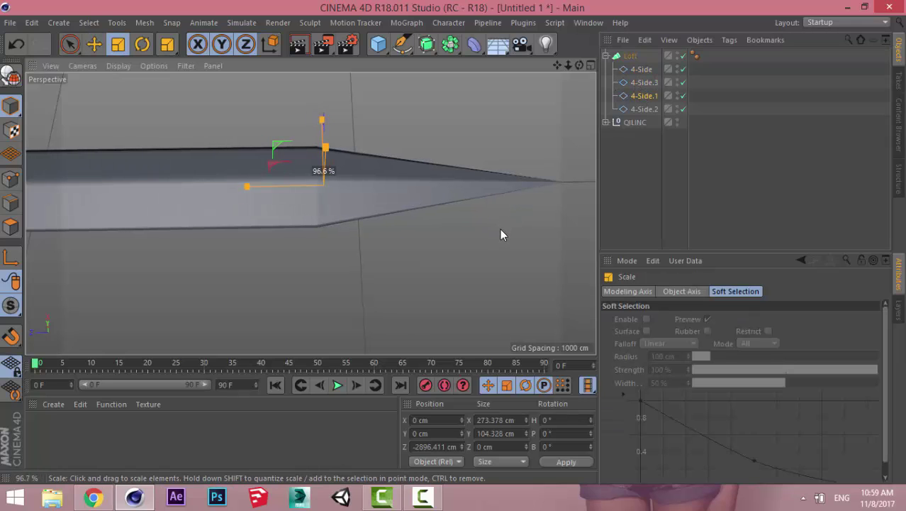
click(613, 186)
Step: Slide 4-Side.1 slightly along the blade's X axis, then inspect the tip taper up close
scroll(376, 183, down, 2)
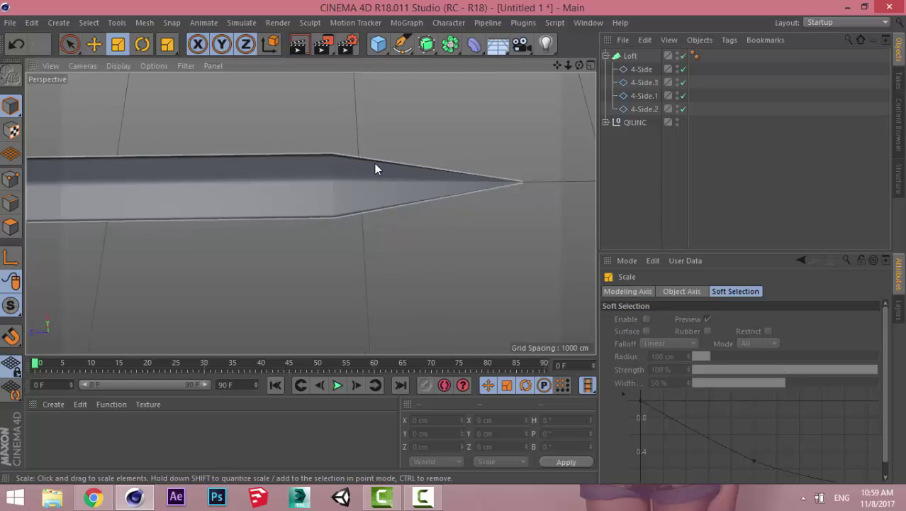
mouse_move(375, 169)
alt+mouse_down()
mouse_move(356, 253)
mouse_move(259, 228)
mouse_move(140, 178)
mouse_move(62, 229)
mouse_move(308, 140)
mouse_move(368, 211)
mouse_move(339, 209)
mouse_move(354, 243)
alt+mouse_up()
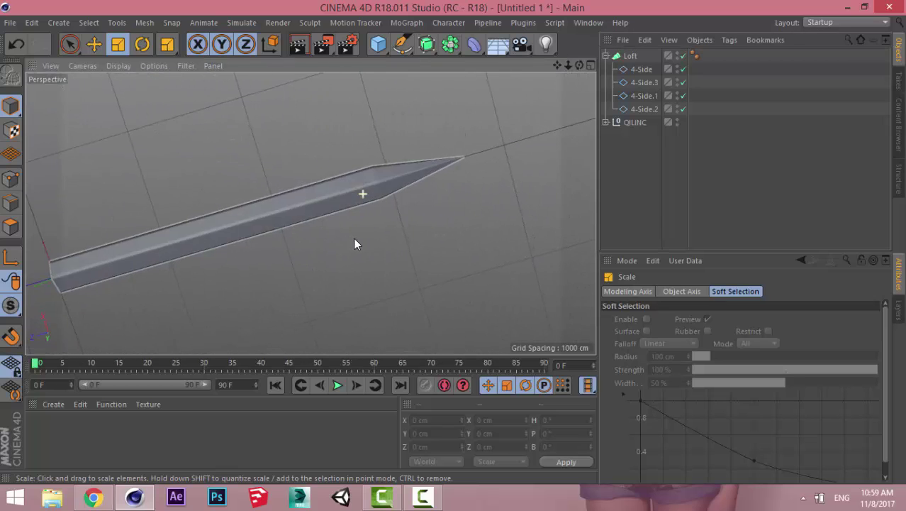
scroll(355, 243, up, 1)
scroll(369, 196, up, 3)
scroll(480, 114, up, 2)
scroll(327, 217, up, 1)
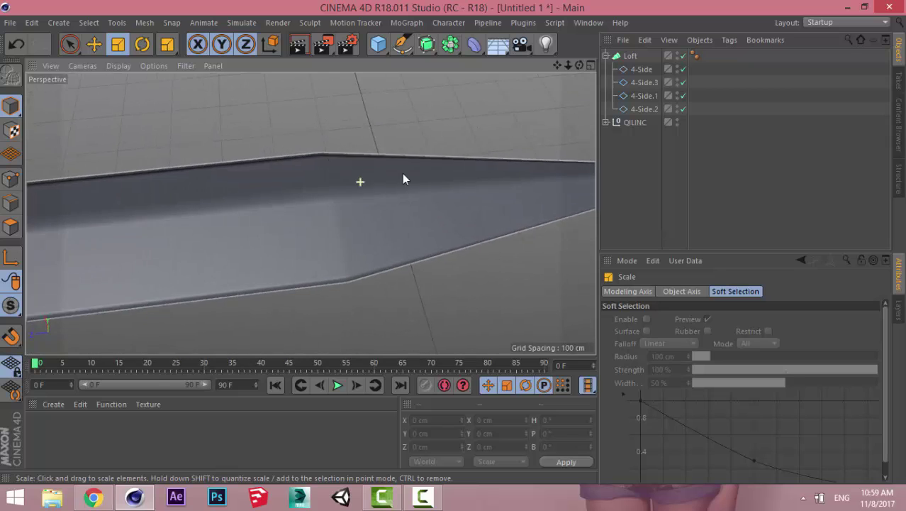
alt+drag(403, 179, 627, 140)
click(638, 82)
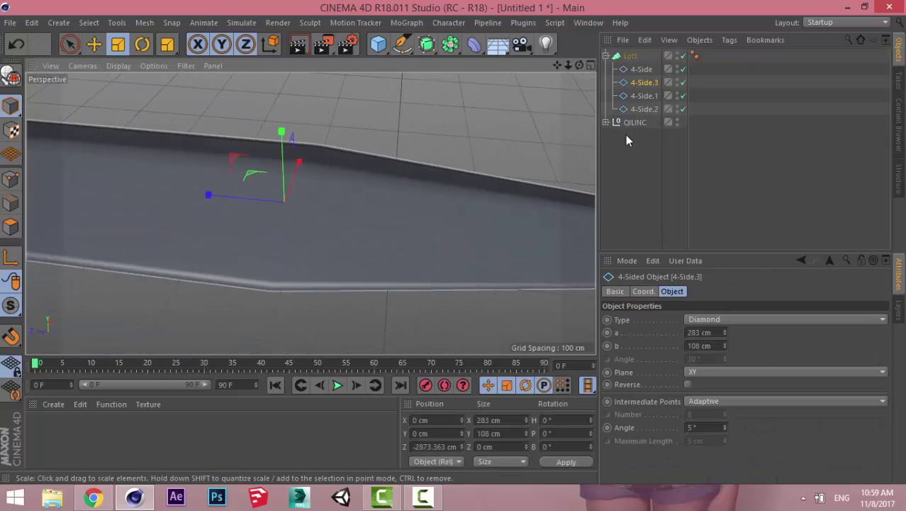
click(297, 204)
key(e)
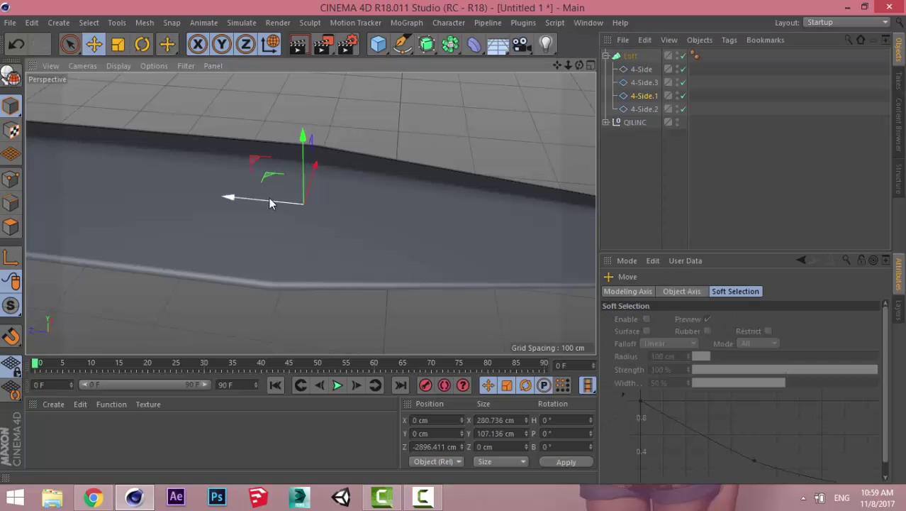
drag(269, 203, 362, 205)
click(642, 215)
mouse_move(470, 257)
alt+mouse_down()
mouse_move(305, 288)
mouse_move(269, 267)
mouse_move(291, 237)
mouse_move(373, 173)
mouse_move(259, 202)
mouse_move(228, 152)
mouse_move(251, 231)
mouse_move(44, 205)
mouse_move(433, 214)
mouse_move(401, 210)
mouse_move(515, 247)
mouse_move(423, 213)
mouse_move(427, 152)
mouse_move(418, 228)
mouse_move(427, 278)
mouse_move(512, 282)
mouse_move(573, 314)
mouse_move(462, 263)
mouse_move(326, 274)
mouse_move(369, 213)
alt+mouse_up()
Step: Select the Loft and switch the viewport to Gouraud Shading (Lines) for a close look at the blade
click(631, 55)
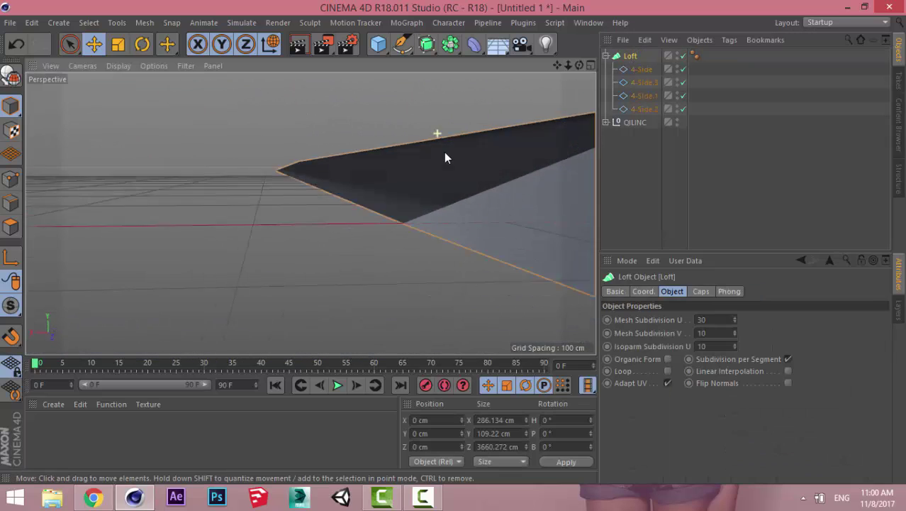
alt+drag(444, 151, 369, 134)
click(117, 65)
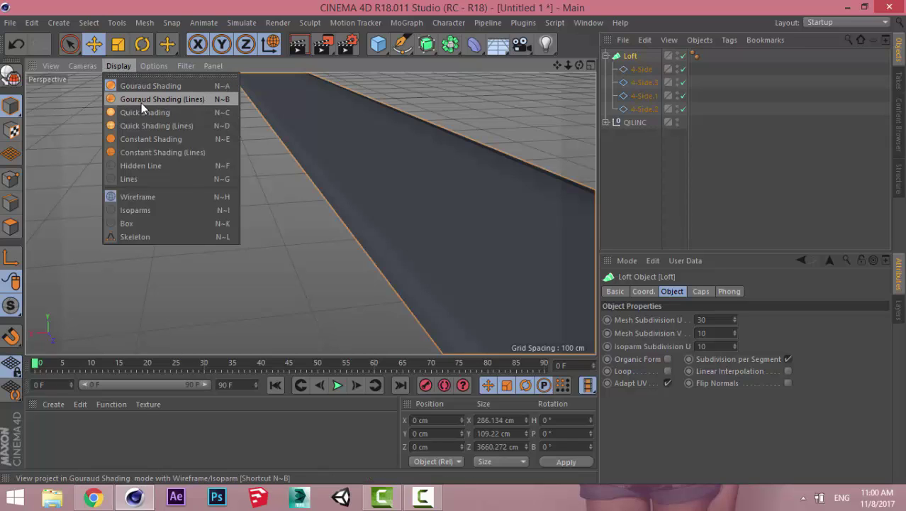
click(183, 102)
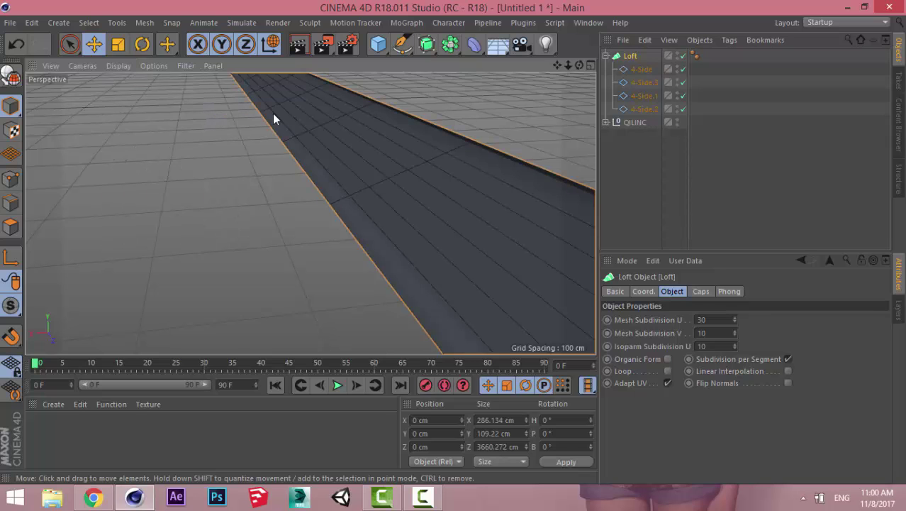
alt+drag(347, 219, 388, 266)
scroll(388, 272, down, 3)
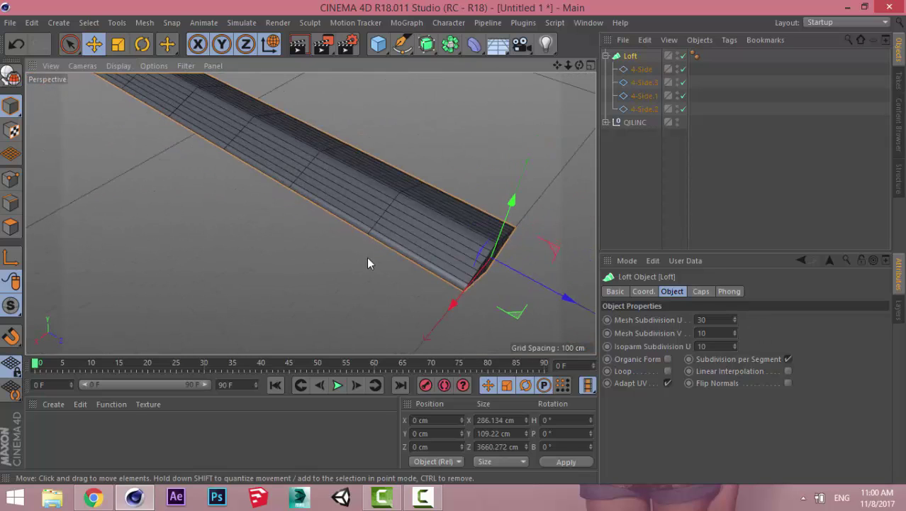
scroll(481, 237, up, 4)
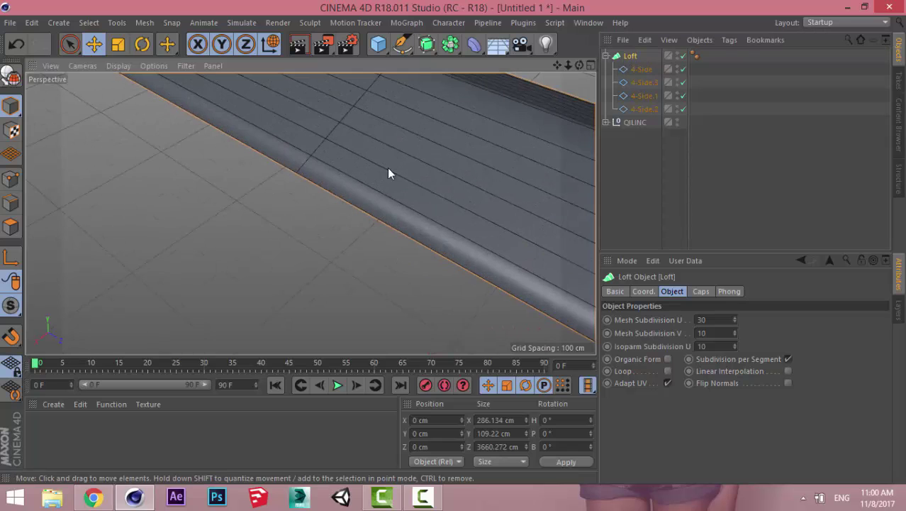
alt+drag(387, 168, 603, 389)
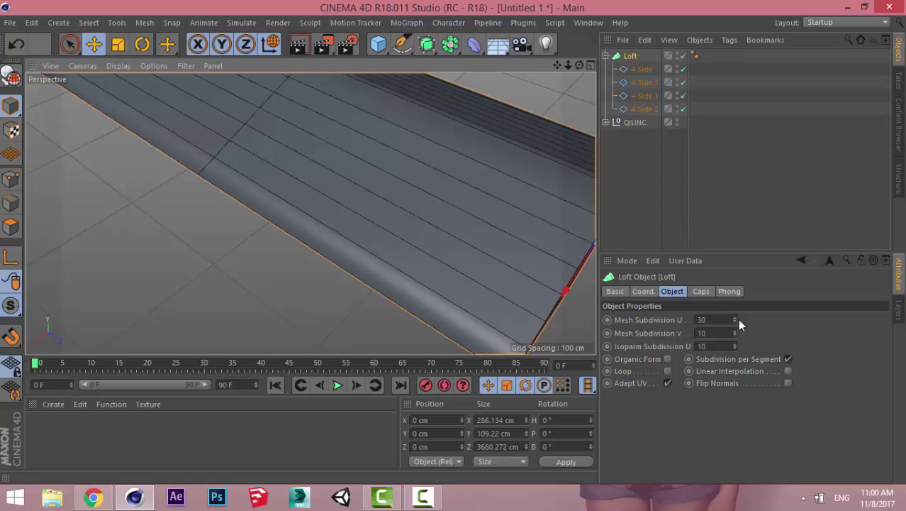
Step: Raise the Loft's Mesh Subdivision U from 30 to 109, then deselect it
drag(735, 320, 735, 270)
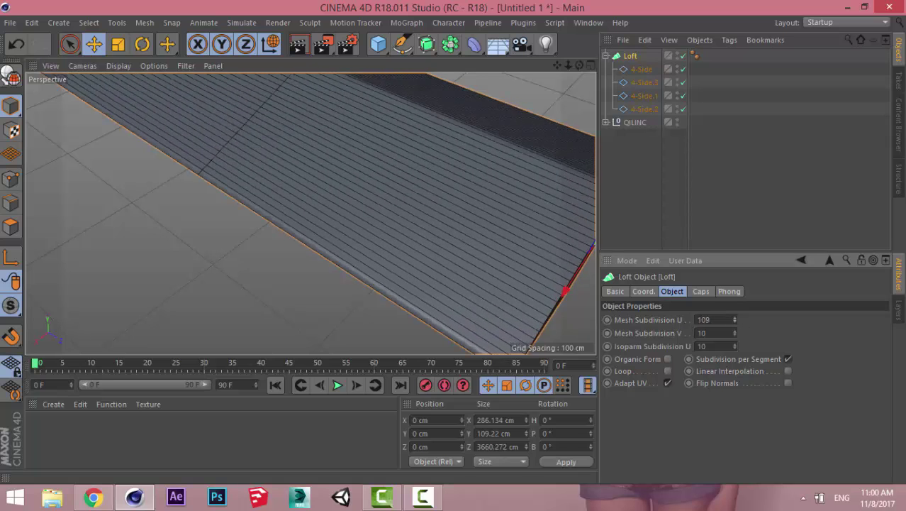
click(745, 213)
mouse_move(457, 285)
alt+mouse_down()
mouse_move(464, 238)
mouse_move(387, 323)
mouse_move(310, 213)
alt+mouse_up()
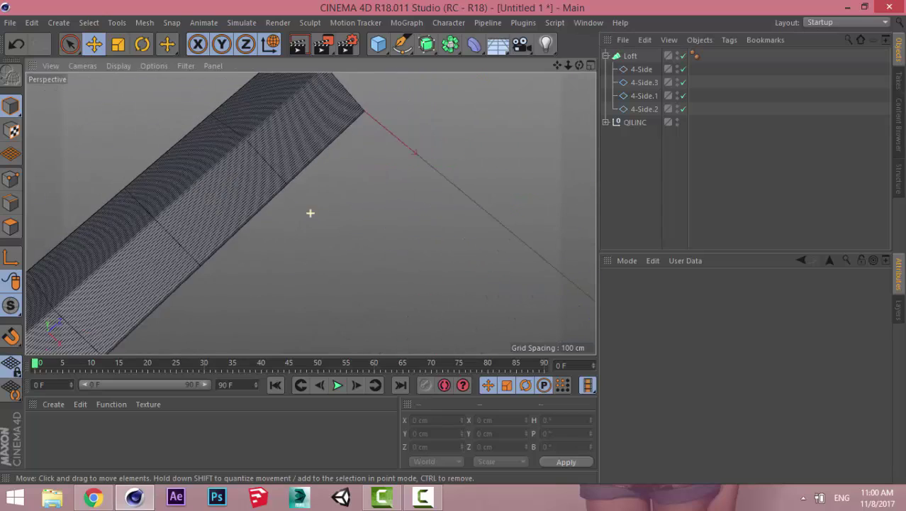
Step: Switch the viewport to plain Gouraud Shading and orbit in close along the blade
click(122, 66)
click(138, 81)
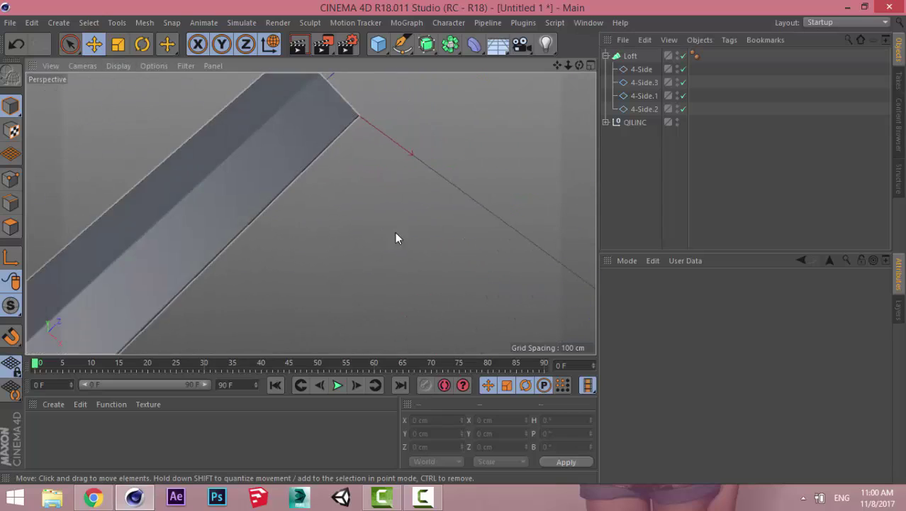
mouse_move(395, 237)
alt+mouse_down()
mouse_move(372, 157)
mouse_move(331, 101)
alt+mouse_up()
mouse_move(331, 101)
alt+right_down()
mouse_move(405, 176)
mouse_move(357, 267)
alt+right_up()
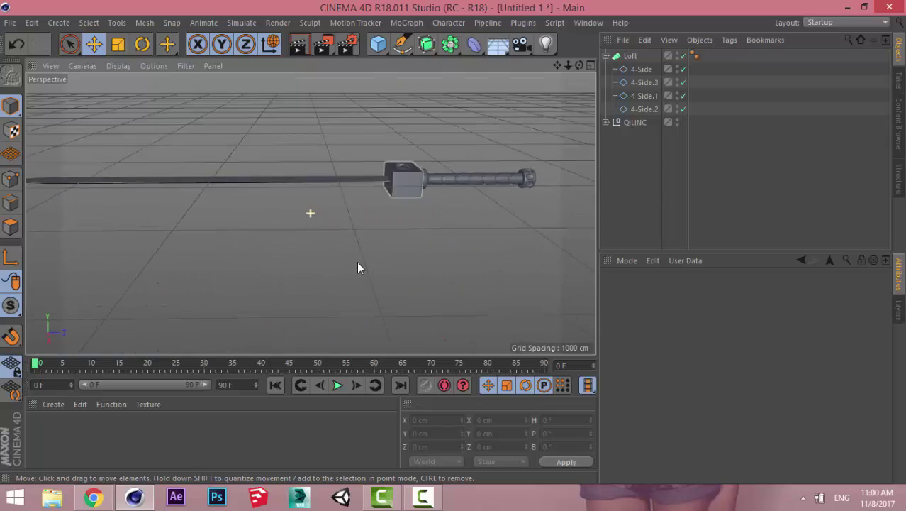
mouse_move(356, 267)
alt+mouse_down()
mouse_move(229, 263)
mouse_move(154, 130)
alt+mouse_up()
alt+right_drag(154, 130, 290, 181)
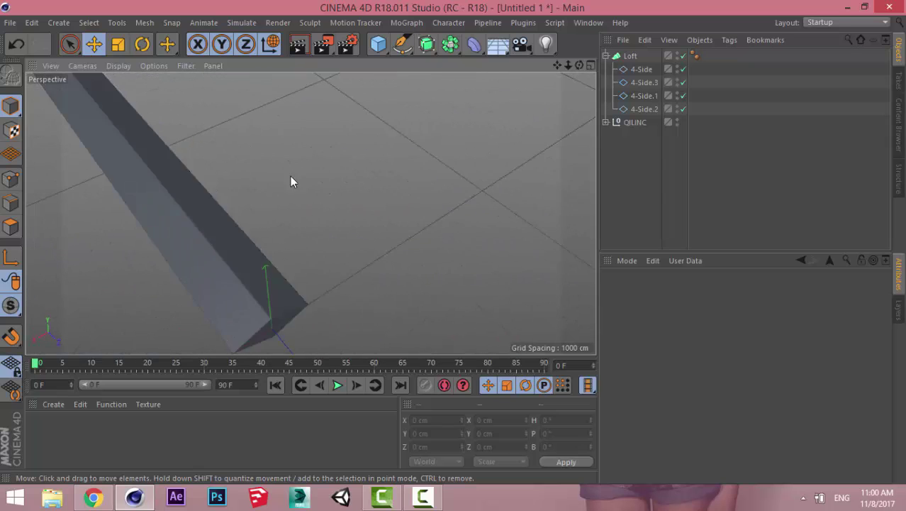
mouse_move(290, 181)
alt+mouse_down()
mouse_move(363, 301)
mouse_move(380, 283)
mouse_move(336, 194)
alt+mouse_up()
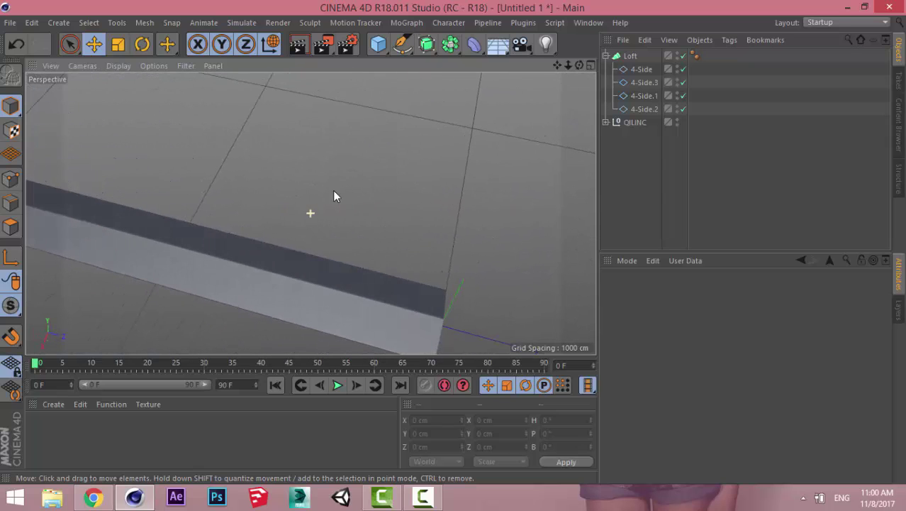
Step: Change the shading mode again and orbit and zoom out to frame the whole sword
click(119, 66)
click(142, 95)
mouse_move(144, 90)
alt+mouse_down()
mouse_move(344, 244)
mouse_move(314, 263)
alt+mouse_up()
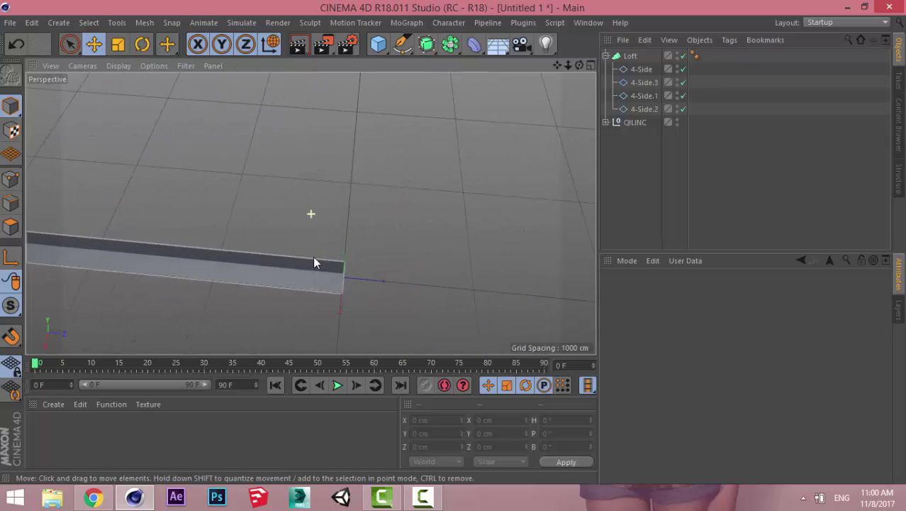
scroll(315, 276, down, 5)
scroll(364, 225, up, 2)
scroll(411, 185, up, 4)
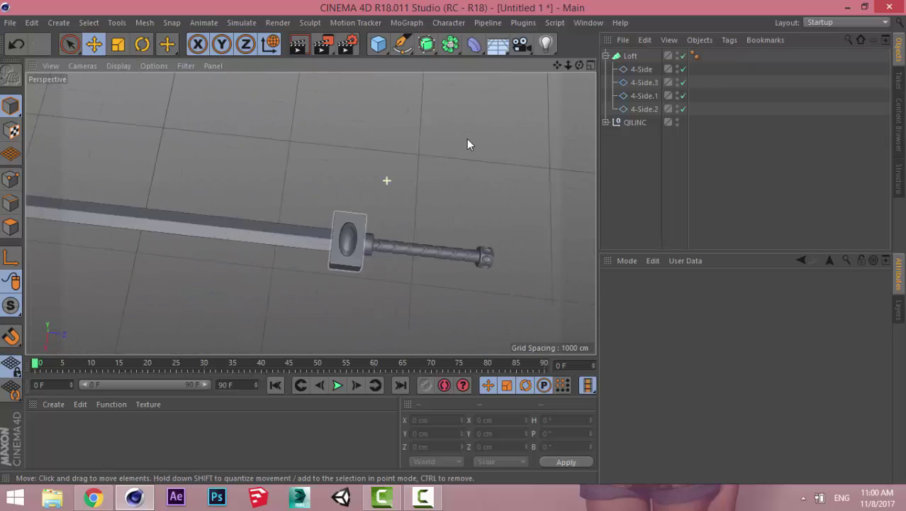
alt+drag(467, 144, 291, 268)
scroll(336, 241, down, 3)
mouse_move(338, 242)
alt+mouse_down()
mouse_move(361, 198)
mouse_move(320, 247)
mouse_move(352, 243)
alt+mouse_up()
Step: In the enlarged top view, add a Cube and scale it uniformly to 392.2 cm
middle_click(352, 242)
middle_click(405, 171)
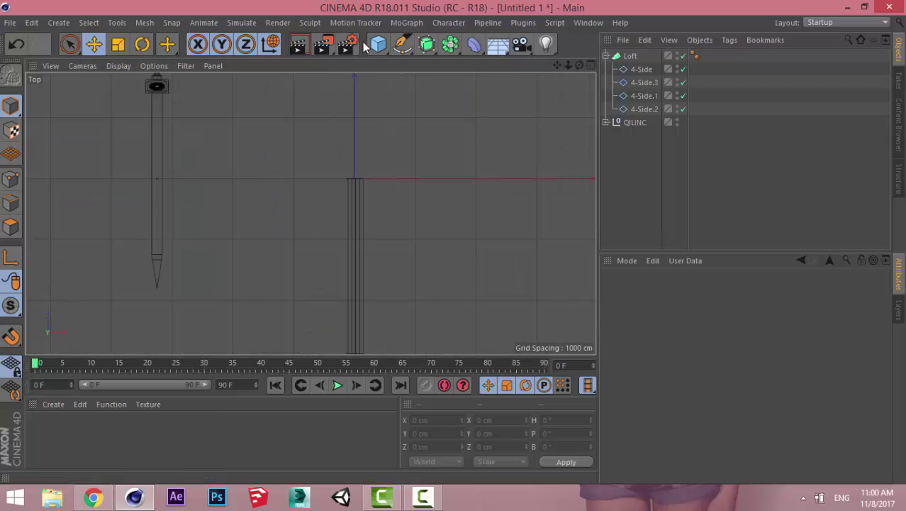
click(378, 44)
key(t)
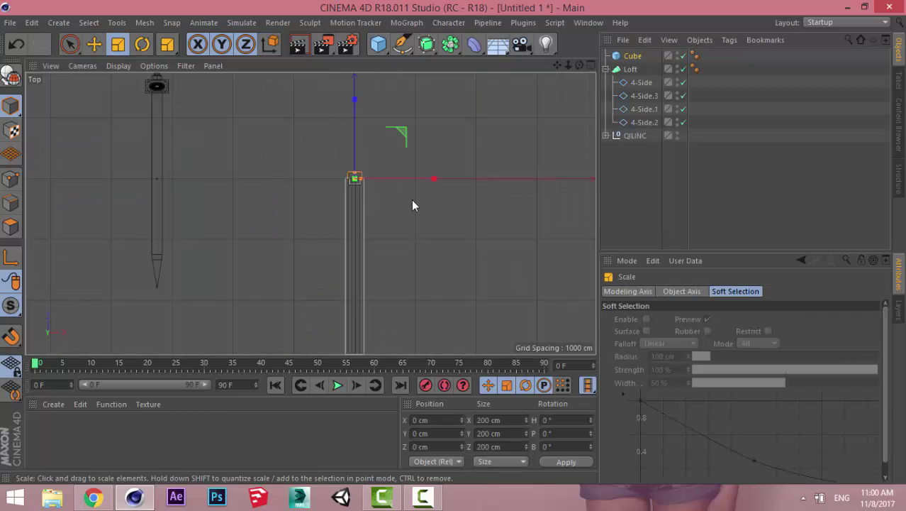
drag(414, 205, 364, 182)
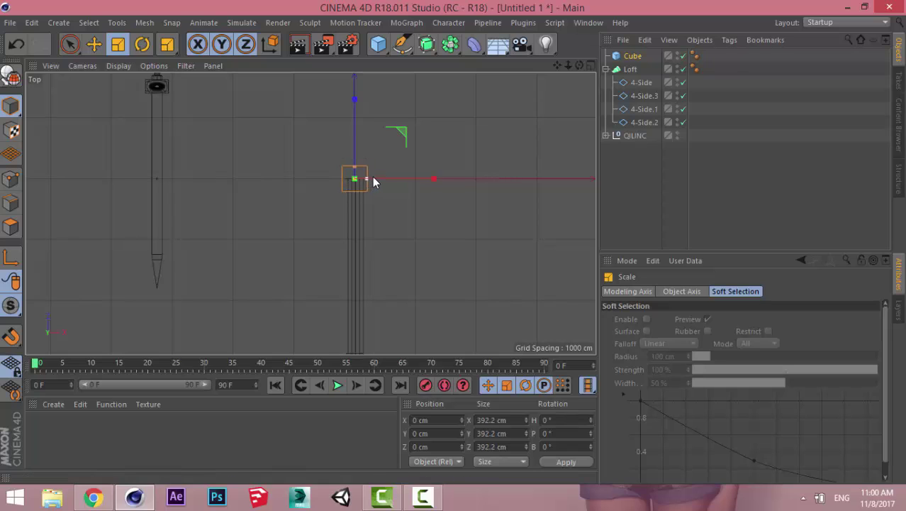
Step: Return to the perspective view around the scaled cube and add a Subdivision Surface object
scroll(375, 178, up, 5)
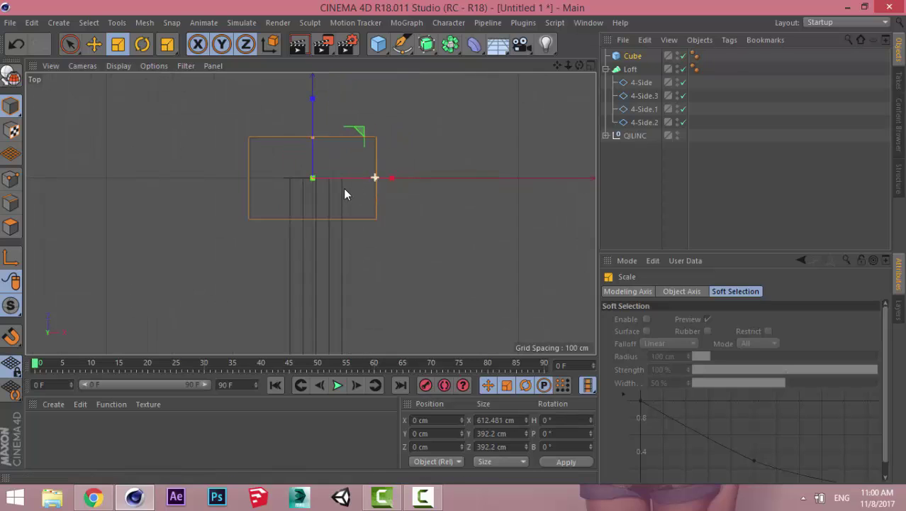
alt+drag(346, 192, 336, 138)
click(51, 65)
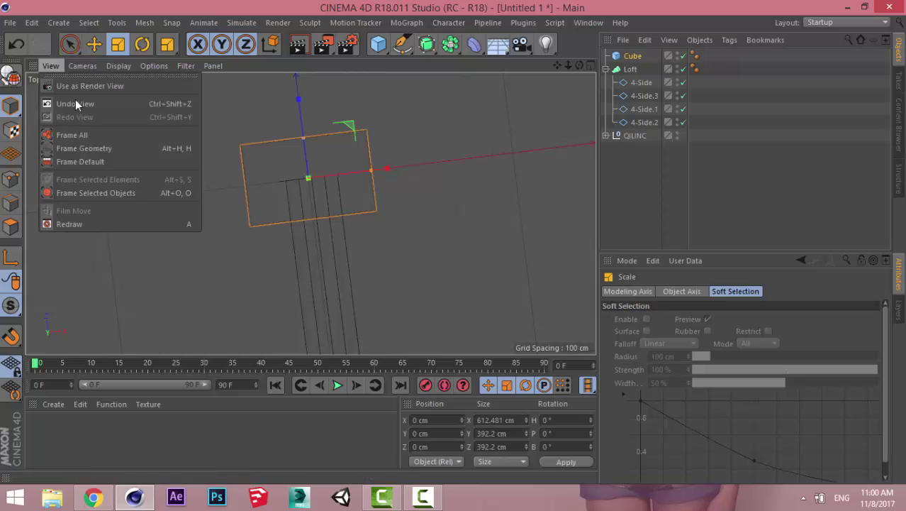
click(78, 103)
key(F1)
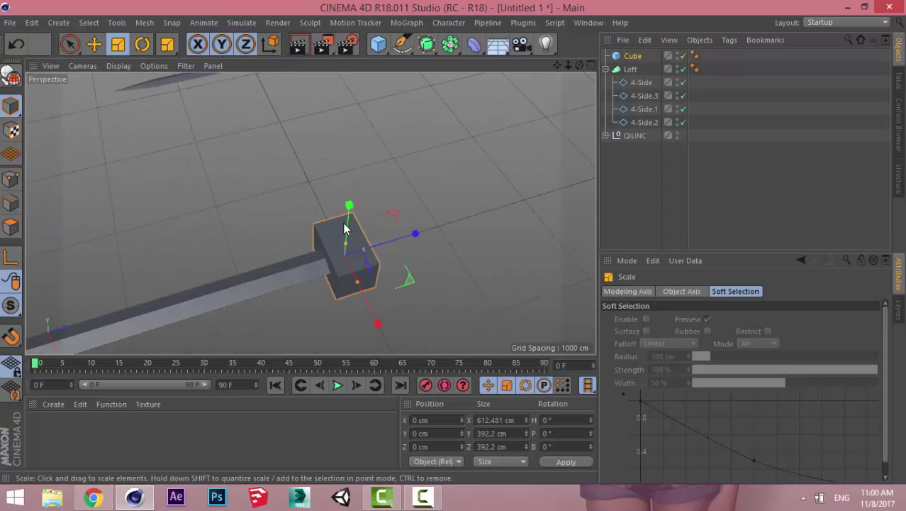
mouse_move(222, 164)
alt+mouse_down()
mouse_move(349, 188)
mouse_move(352, 249)
mouse_move(340, 243)
mouse_move(344, 229)
mouse_move(330, 273)
mouse_move(280, 346)
mouse_move(79, 303)
mouse_move(363, 228)
mouse_move(313, 186)
mouse_move(380, 186)
mouse_move(339, 216)
mouse_move(317, 208)
mouse_move(384, 196)
alt+mouse_up()
scroll(386, 200, up, 3)
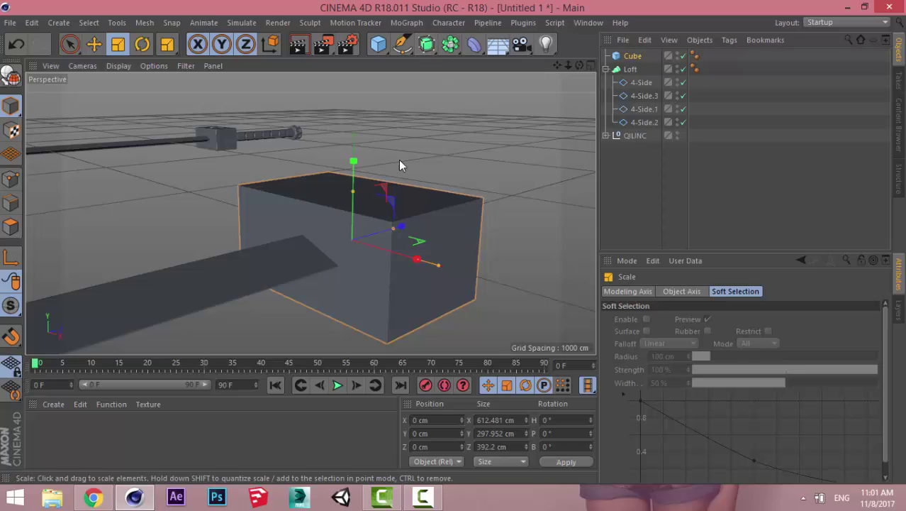
click(426, 44)
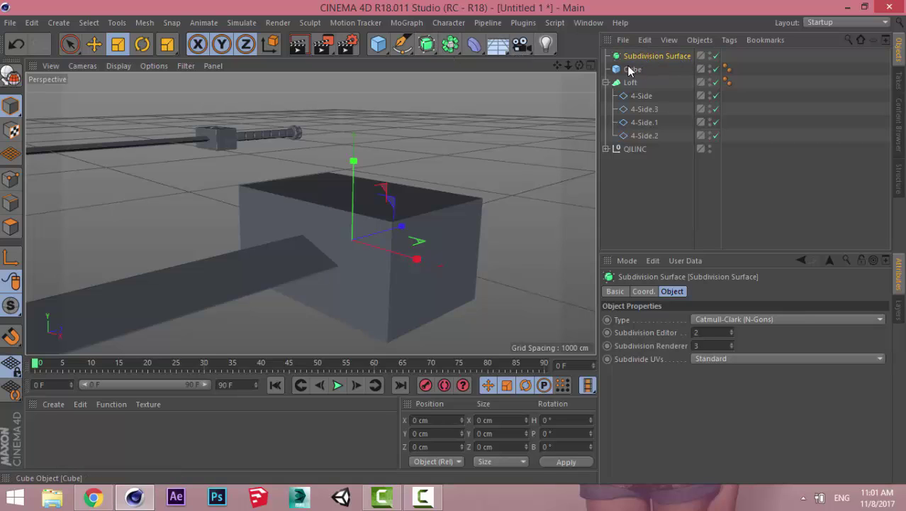
Step: Nest the Cube under the Subdivision Surface, try higher Segments X values, then reset Segments X to 1
drag(629, 69, 659, 54)
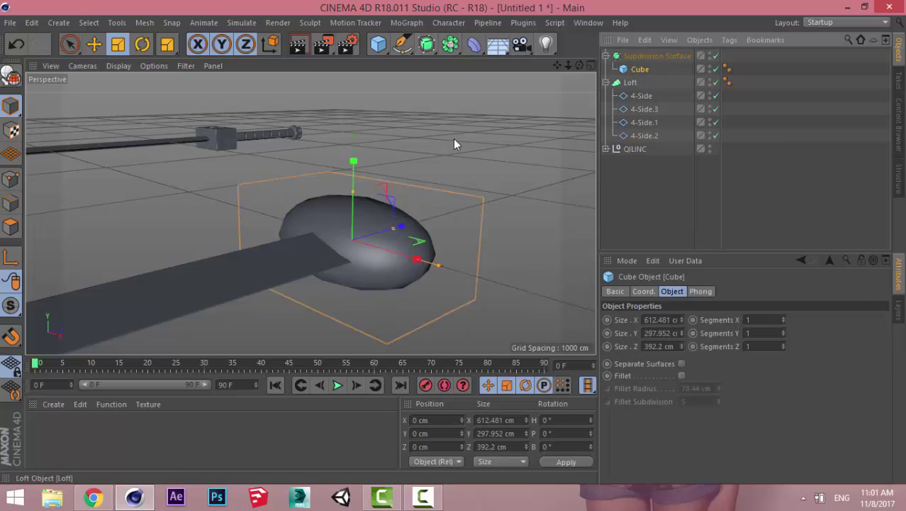
alt+drag(454, 139, 280, 232)
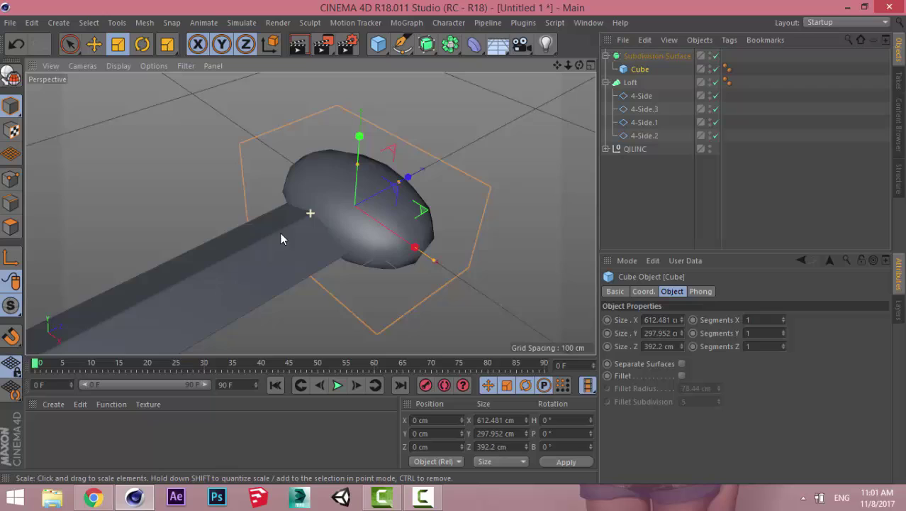
click(784, 317)
drag(783, 319, 784, 325)
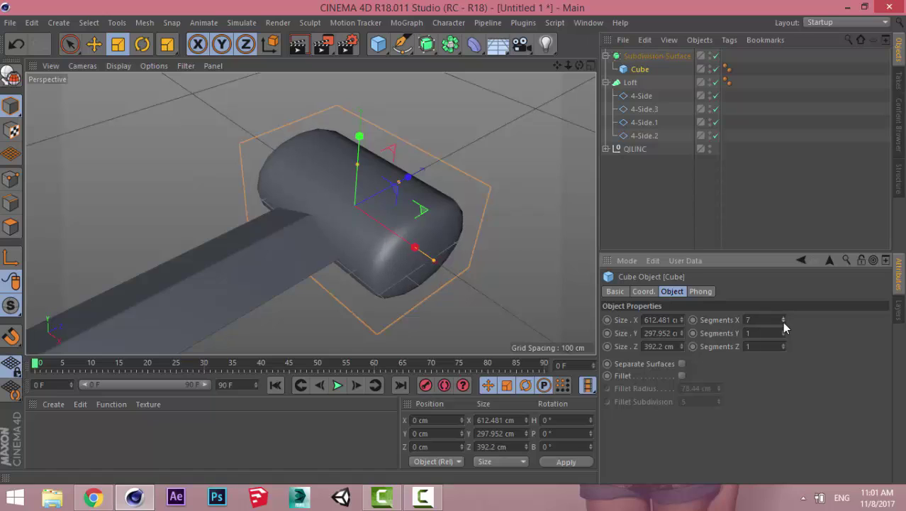
drag(784, 319, 784, 334)
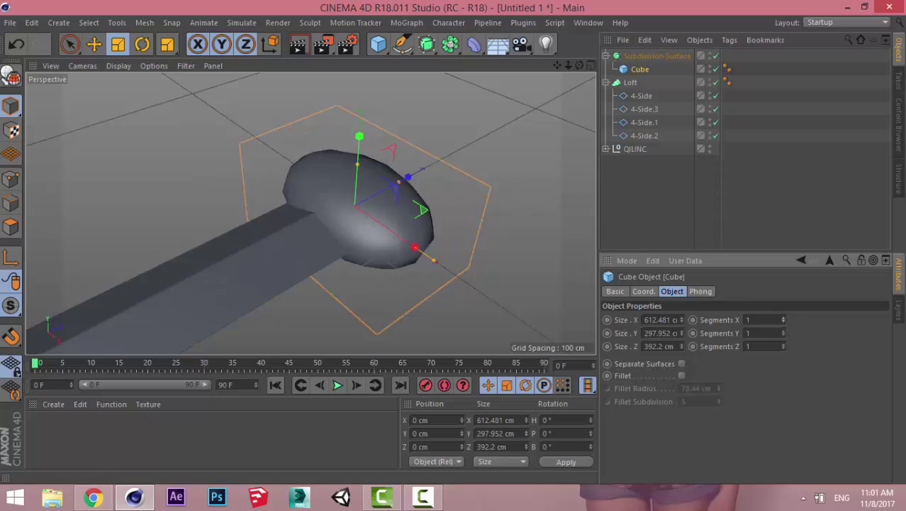
Step: Convert the Cube to an editable polygon mesh and switch to Polygon mode
key(c)
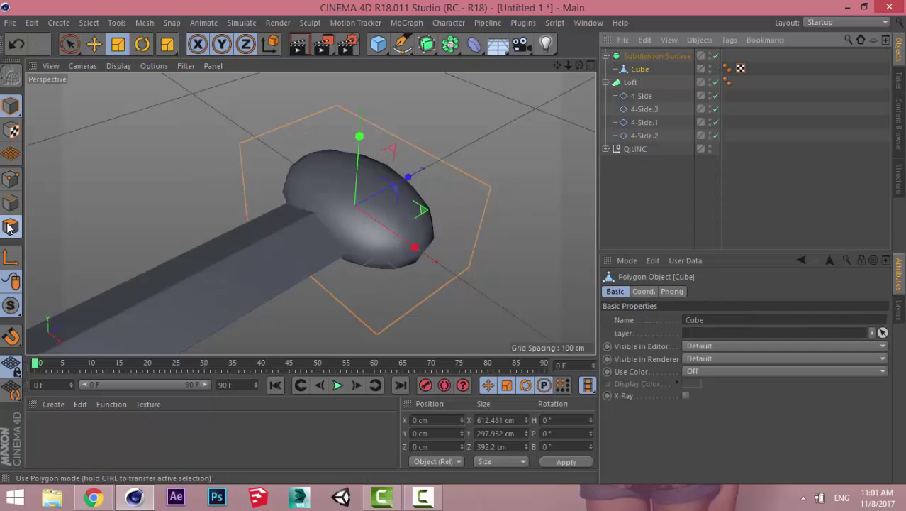
click(11, 227)
key(ctrl+z)
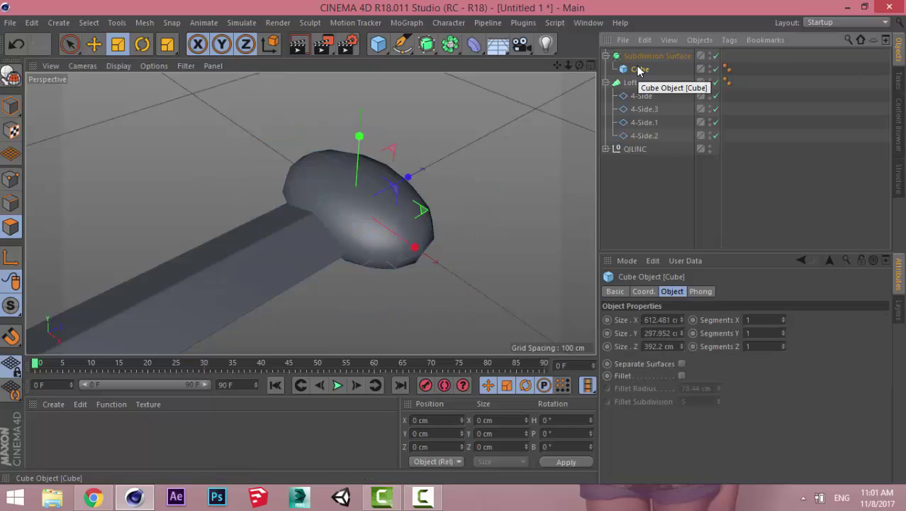
key(c)
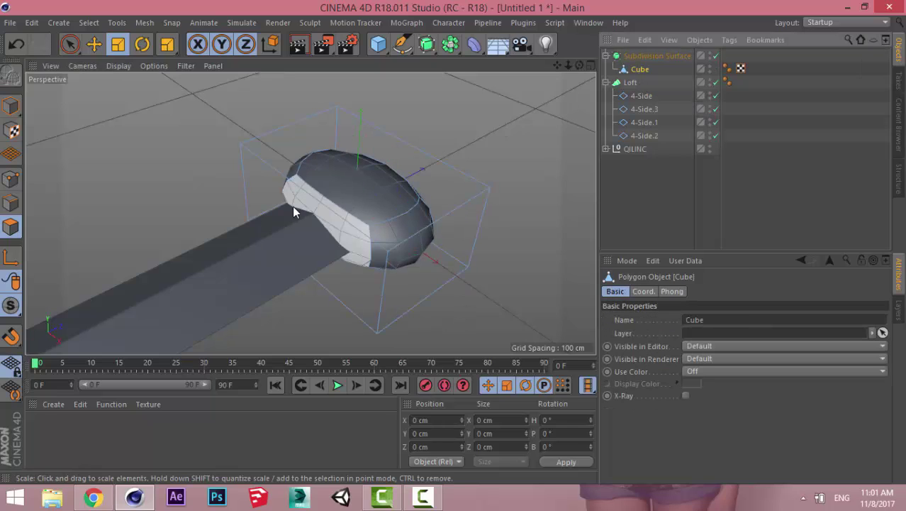
Step: Select the pommel's top and front faces and bring up the mesh command menu
click(385, 183)
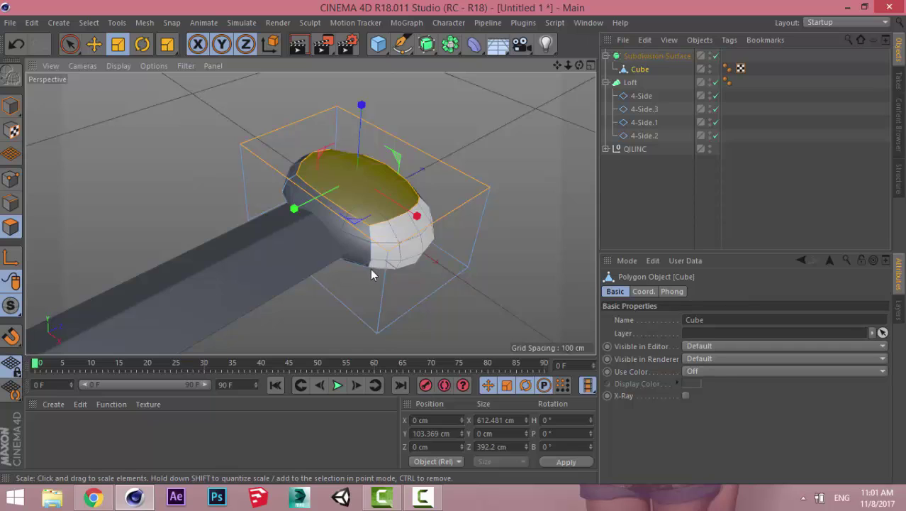
shift+click(374, 256)
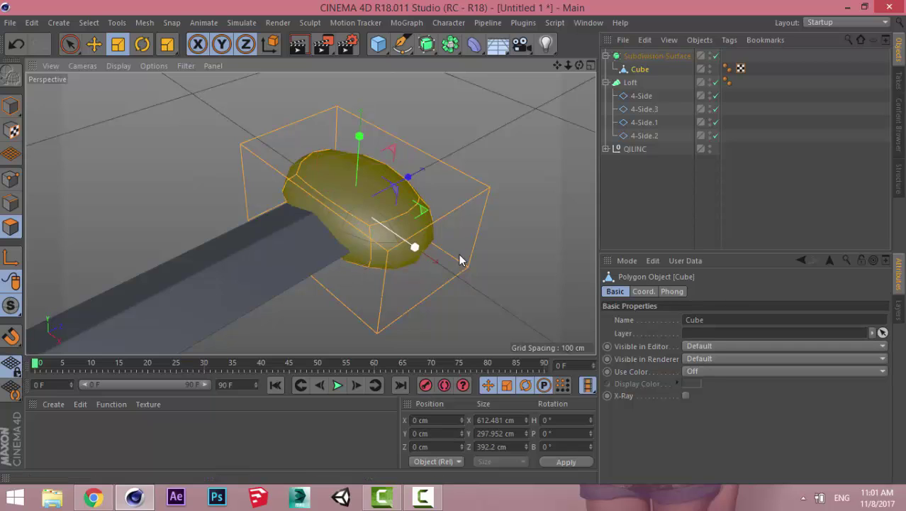
right_click(504, 166)
drag(478, 197, 471, 170)
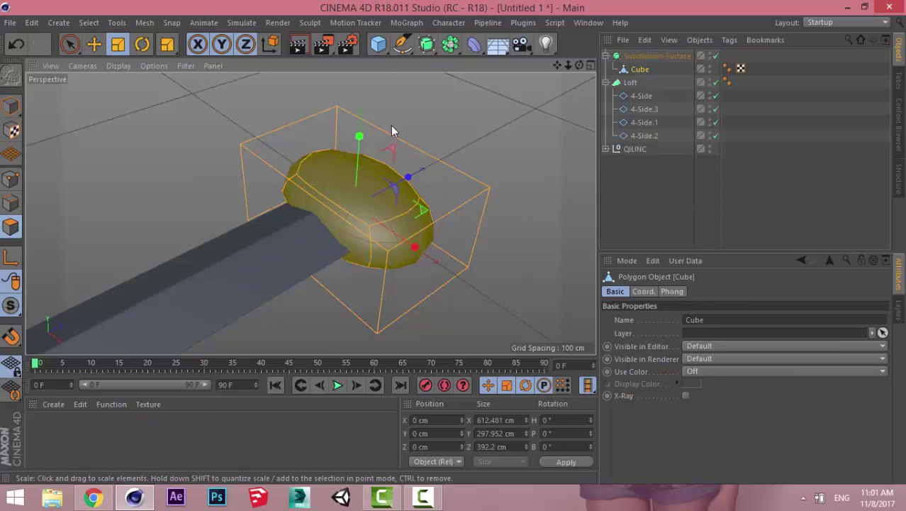
right_click(317, 180)
key(Escape)
right_click(284, 162)
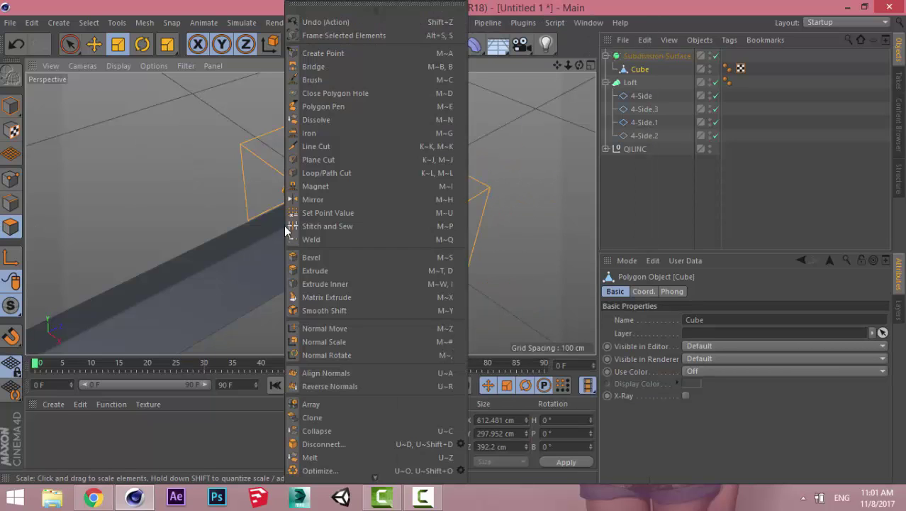
Step: Extrude Inner the selected faces individually, Preserve Groups off, at about a 4 cm offset, then deselect
click(324, 285)
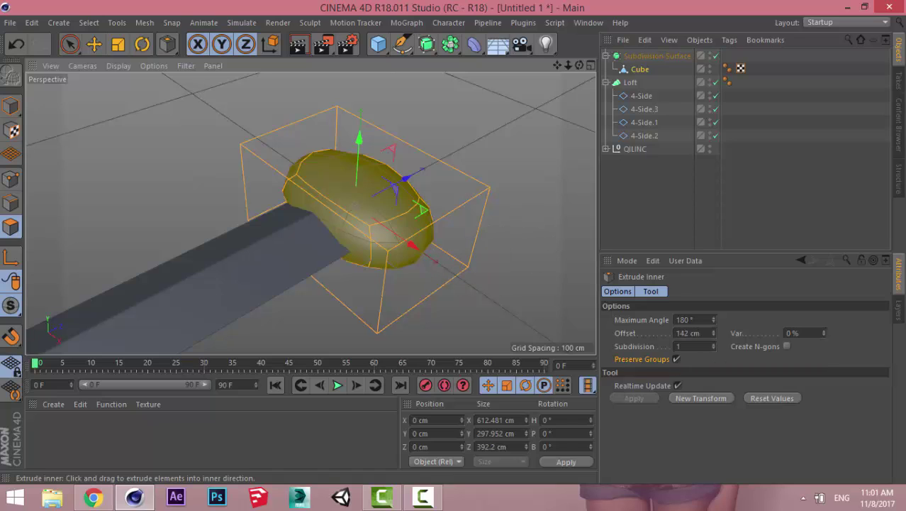
click(677, 359)
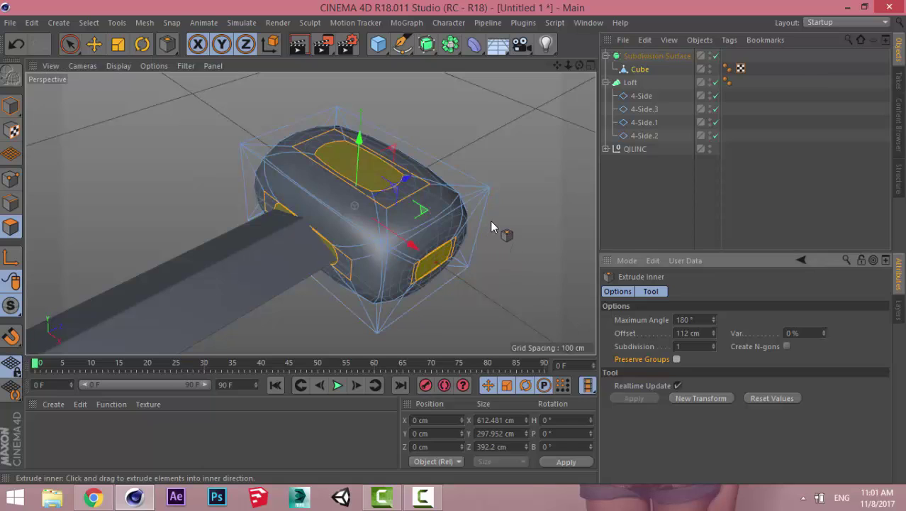
key(ctrl+z)
drag(506, 157, 355, 205)
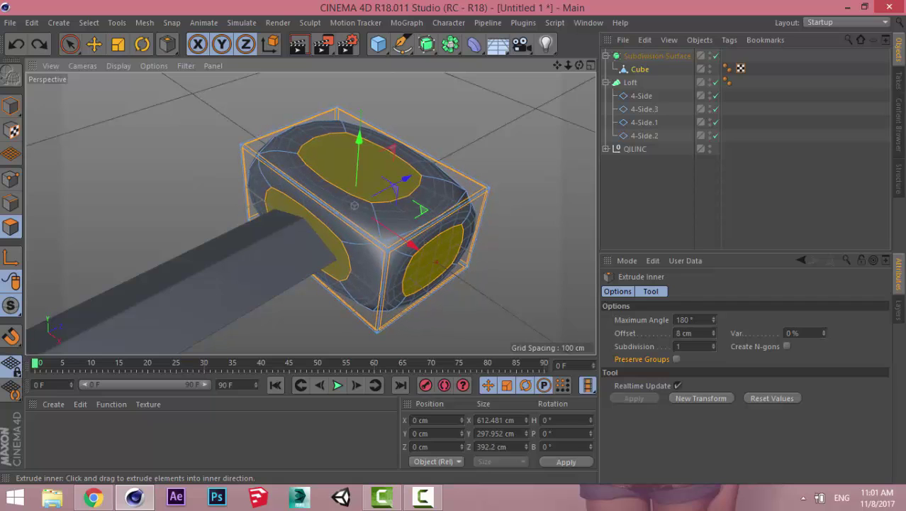
mouse_move(519, 137)
mouse_down()
mouse_move(539, 137)
mouse_move(525, 136)
mouse_up()
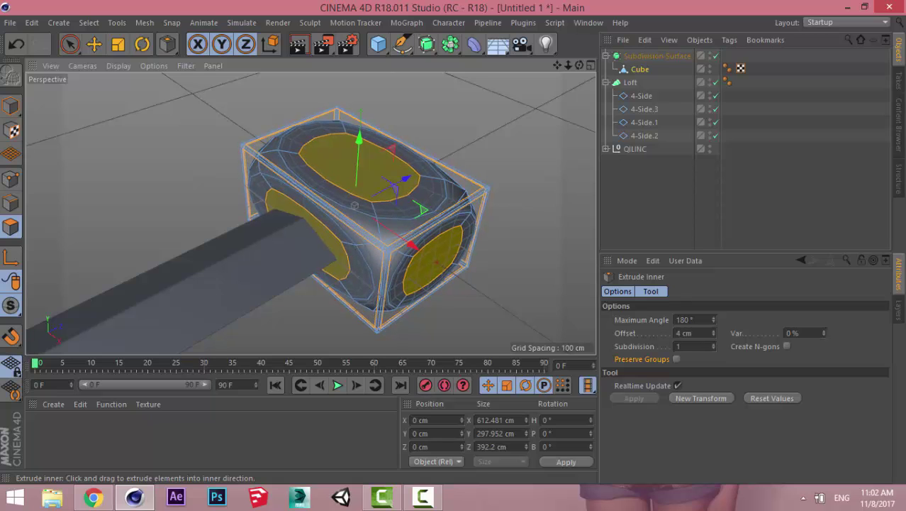
click(667, 196)
mouse_move(468, 183)
alt+mouse_down()
mouse_move(561, 200)
mouse_move(448, 197)
alt+mouse_up()
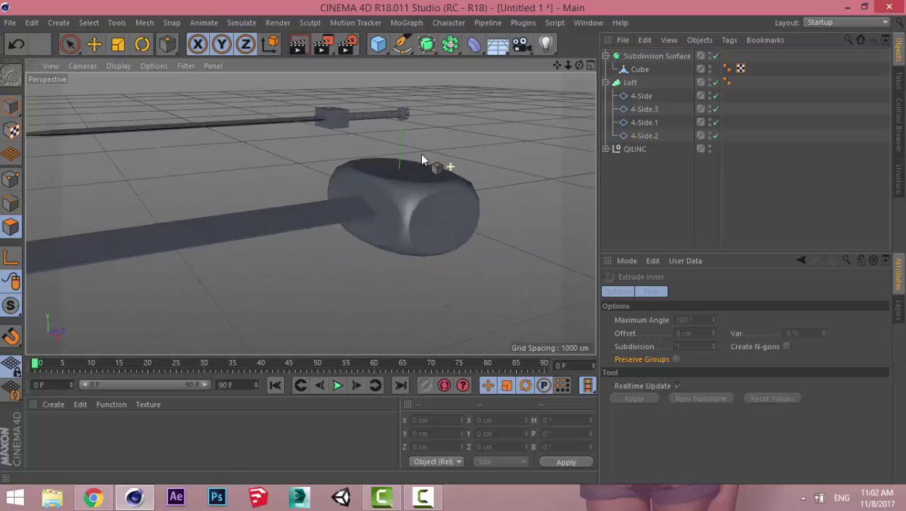
Step: Zoom in on the pommel and show it with Gouraud Shading (Lines) mesh lines
alt+right_drag(448, 203, 601, 151)
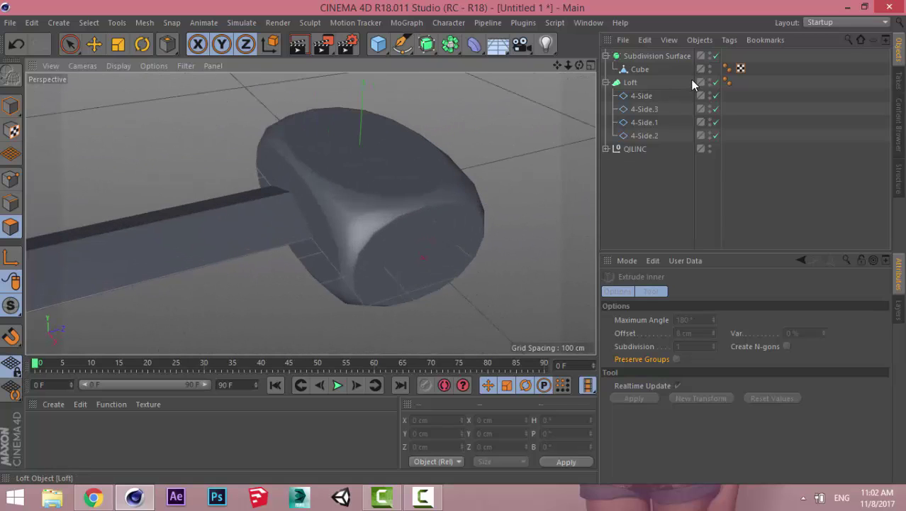
key(ctrl+z)
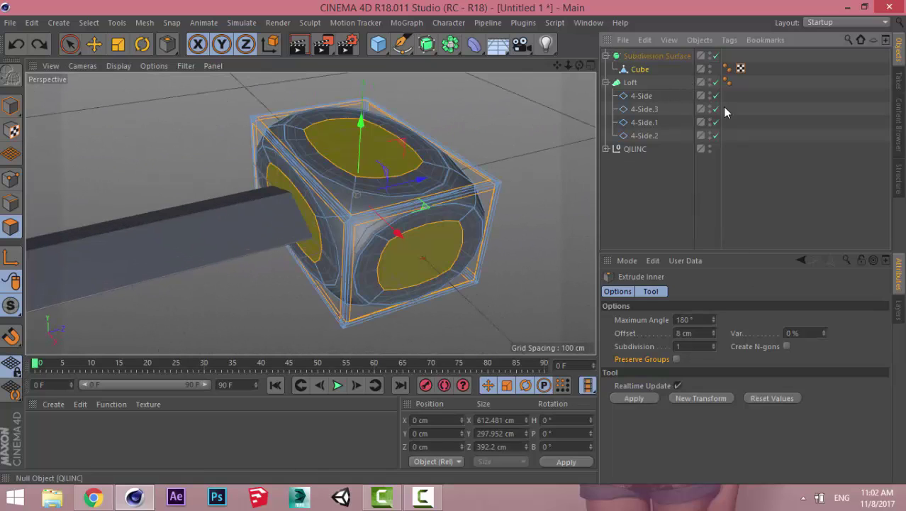
click(118, 66)
click(135, 103)
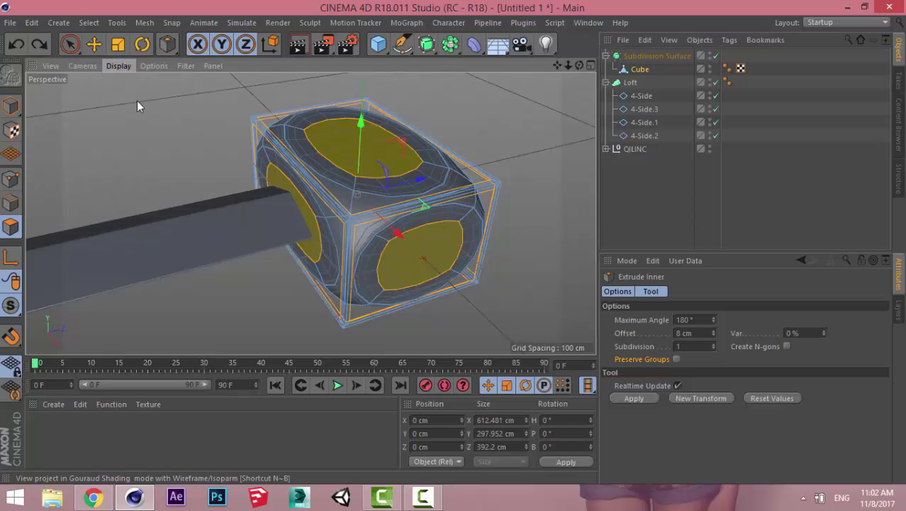
click(729, 181)
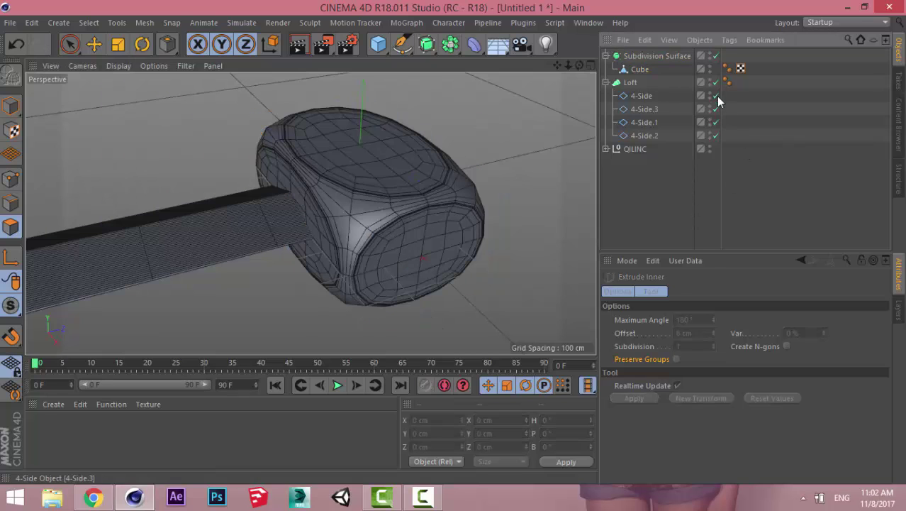
click(715, 56)
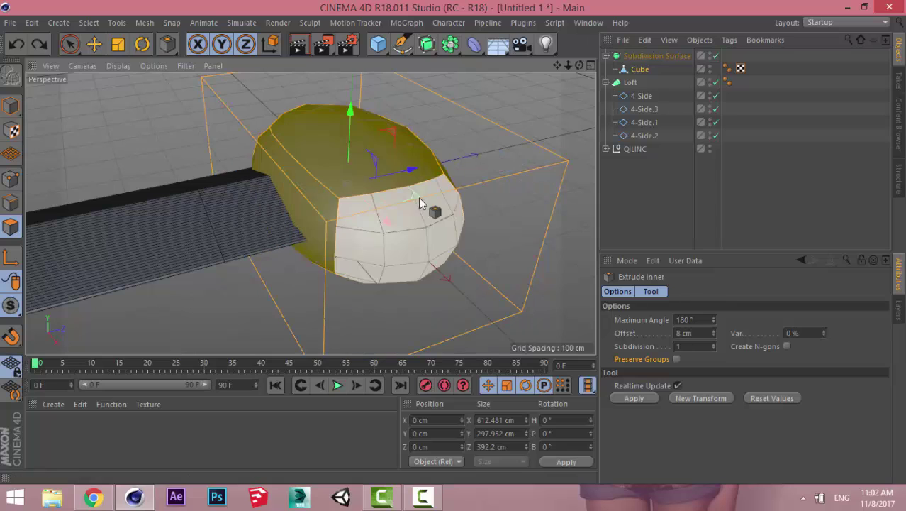
Step: Select the Cube's top polygon and try raising it, then undo the move
click(639, 69)
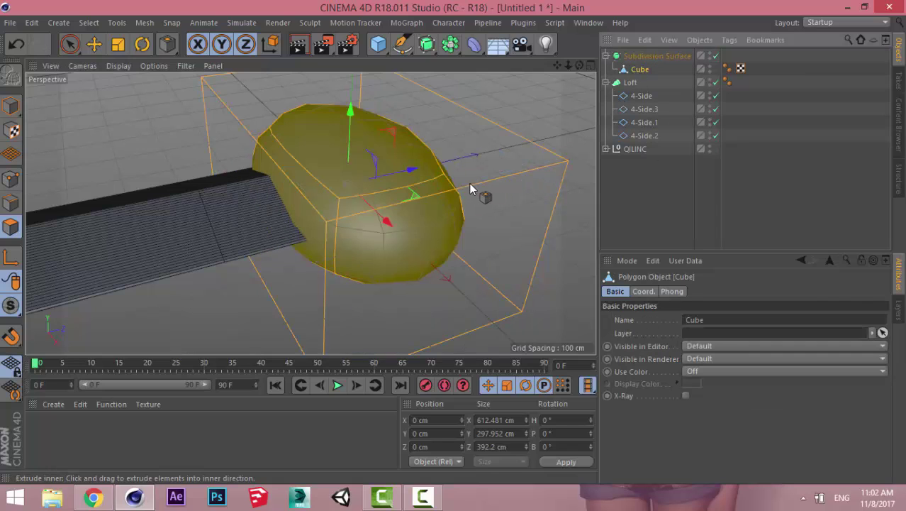
click(502, 153)
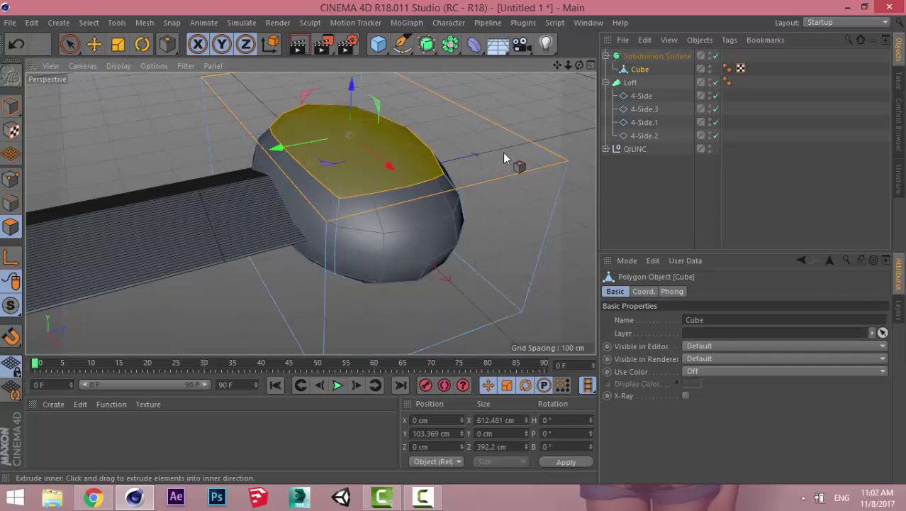
mouse_move(349, 134)
mouse_down()
mouse_move(351, 110)
mouse_move(340, 111)
mouse_up()
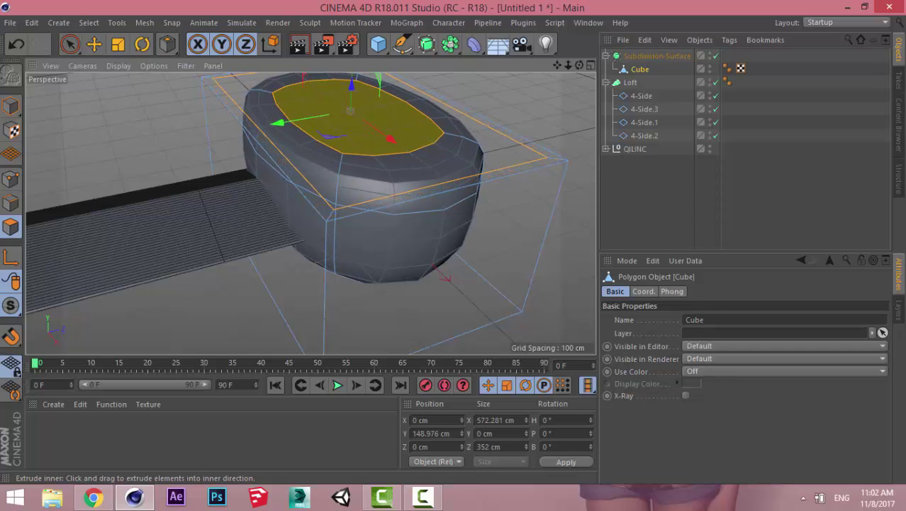
key(ctrl+z)
key(ctrl+z)
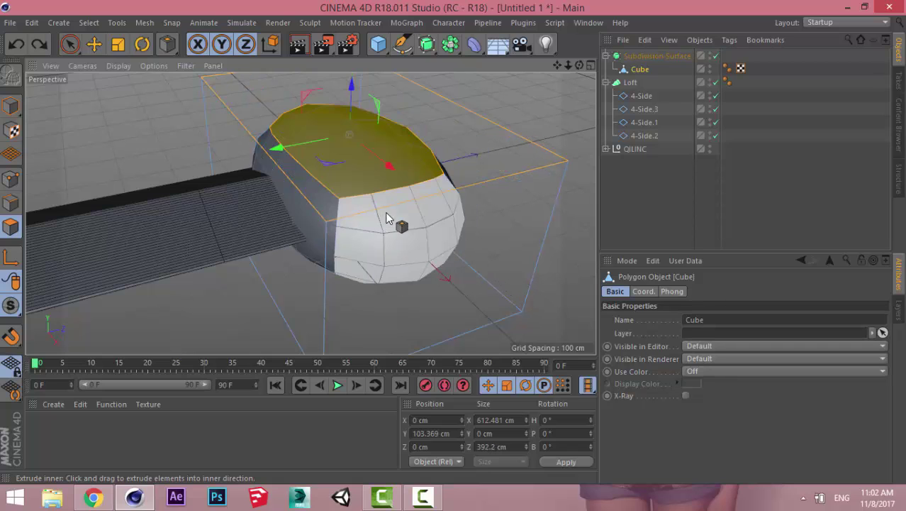
Step: Loop-select the Cube's top ring of faces
alt+drag(364, 217, 336, 207)
key(u)
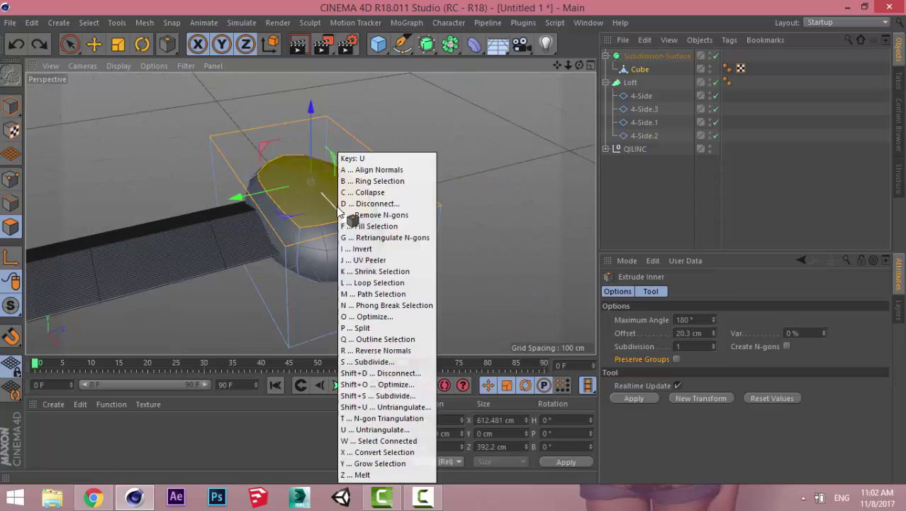
key(l)
click(234, 209)
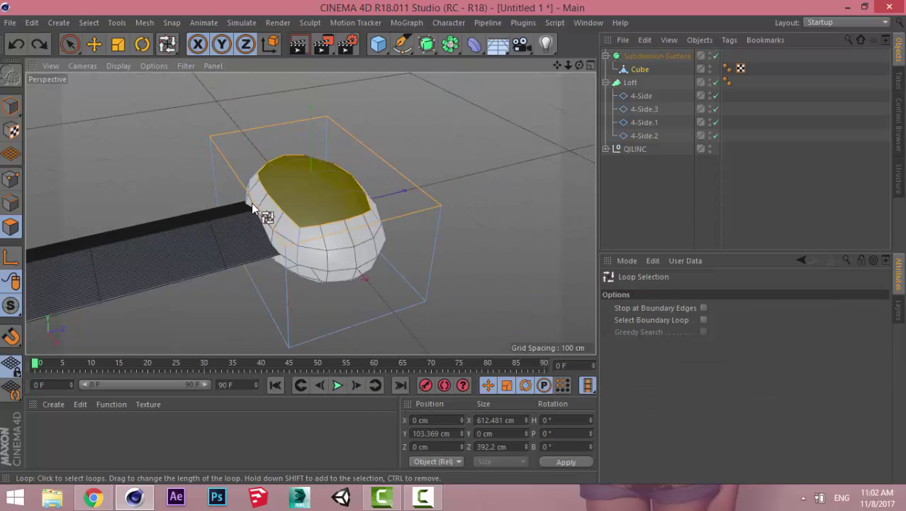
key(u)
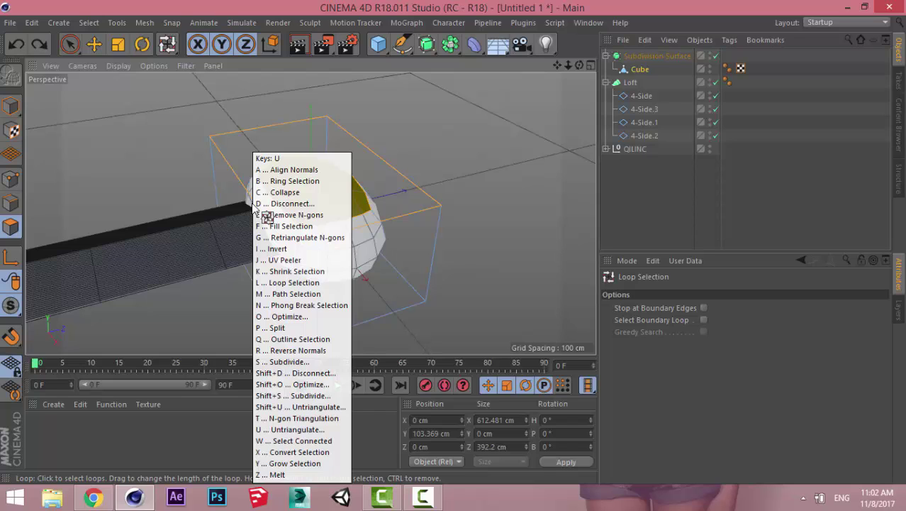
key(Escape)
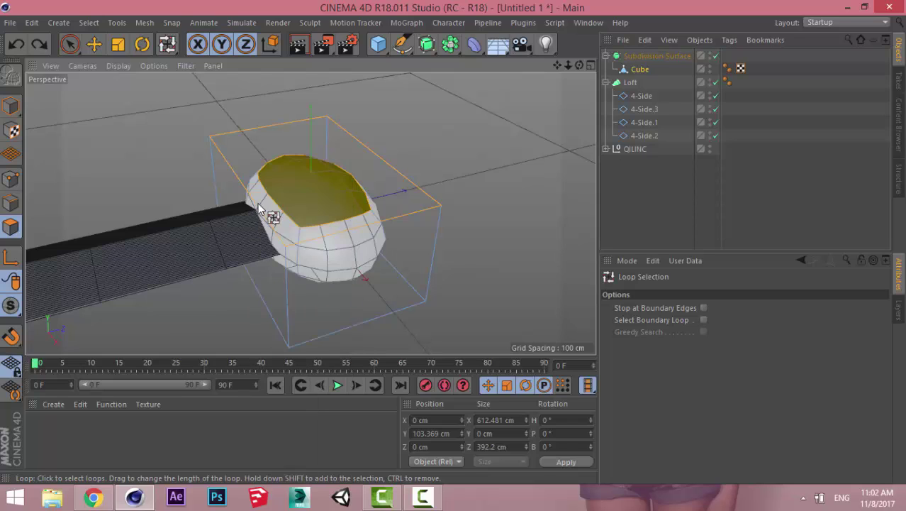
click(389, 172)
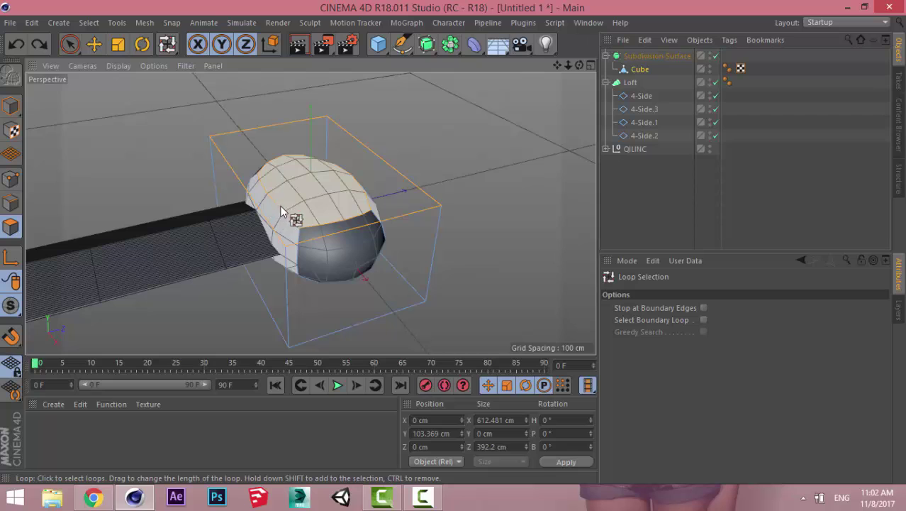
click(282, 211)
Step: Extrude Inner the top loop by 4 cm with Preserve Groups enabled
right_click(438, 220)
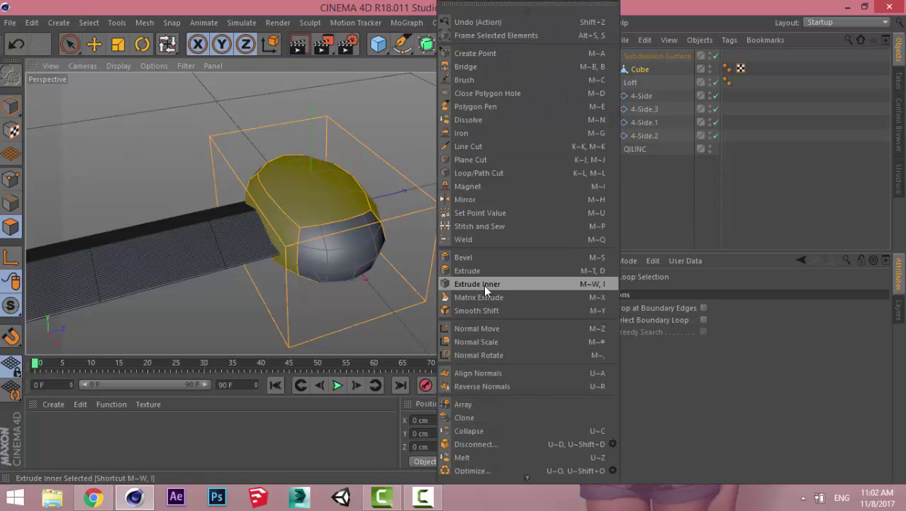
click(484, 285)
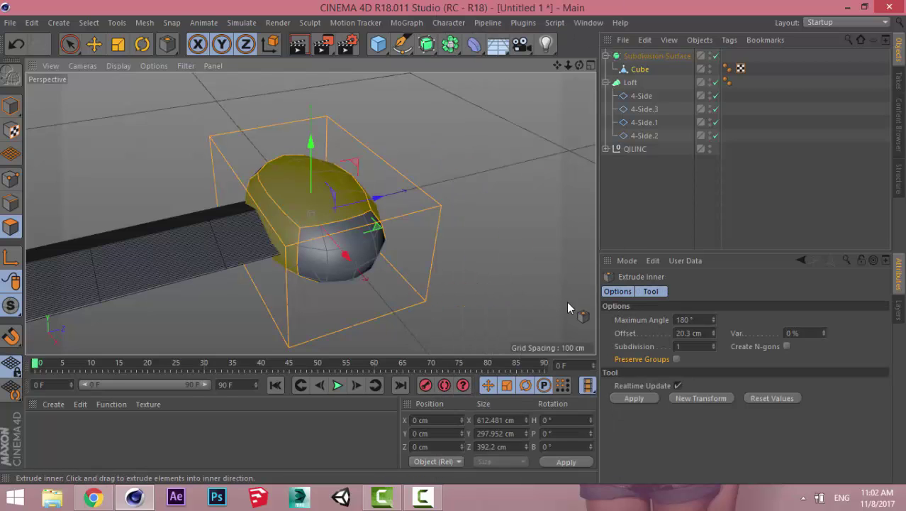
click(676, 359)
mouse_move(509, 311)
mouse_down()
mouse_move(468, 312)
mouse_move(518, 312)
mouse_move(493, 312)
mouse_up()
Step: Loop-select the Cube's side faces and inset them 17 cm with Extrude Inner
key(u)
key(l)
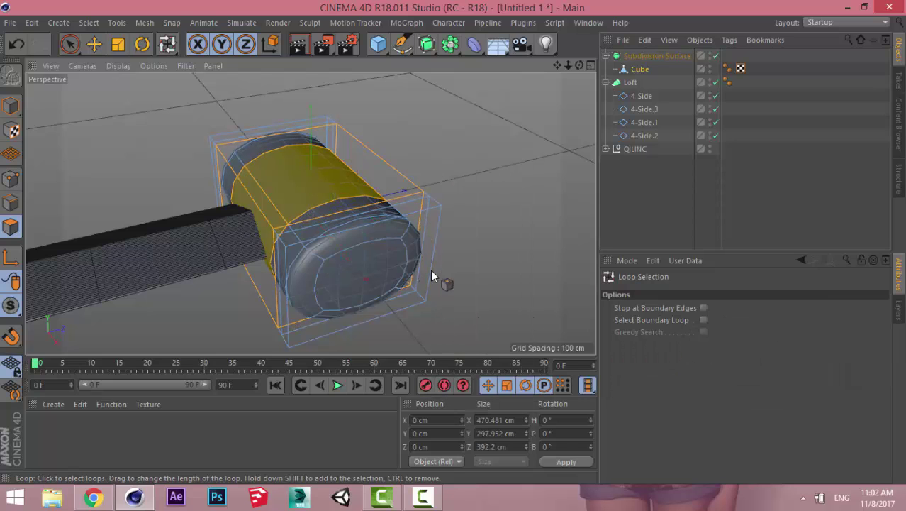
click(346, 213)
right_click(514, 232)
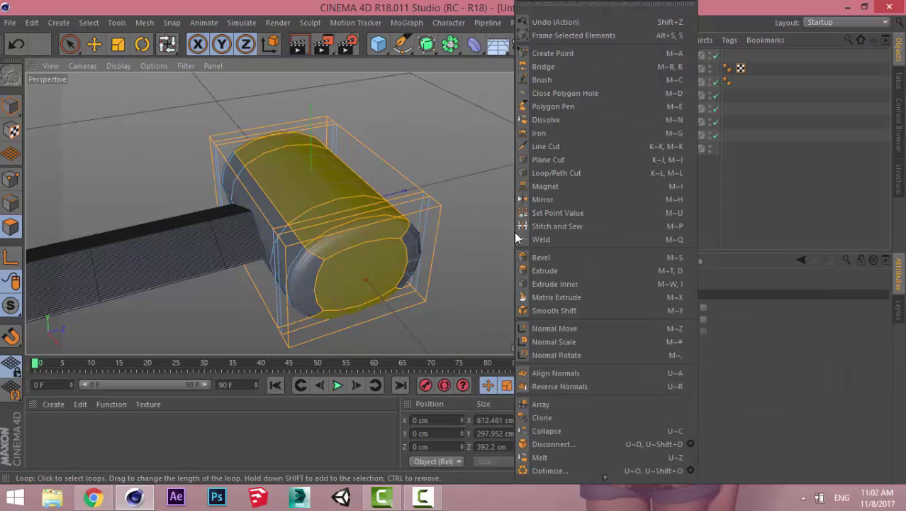
click(567, 285)
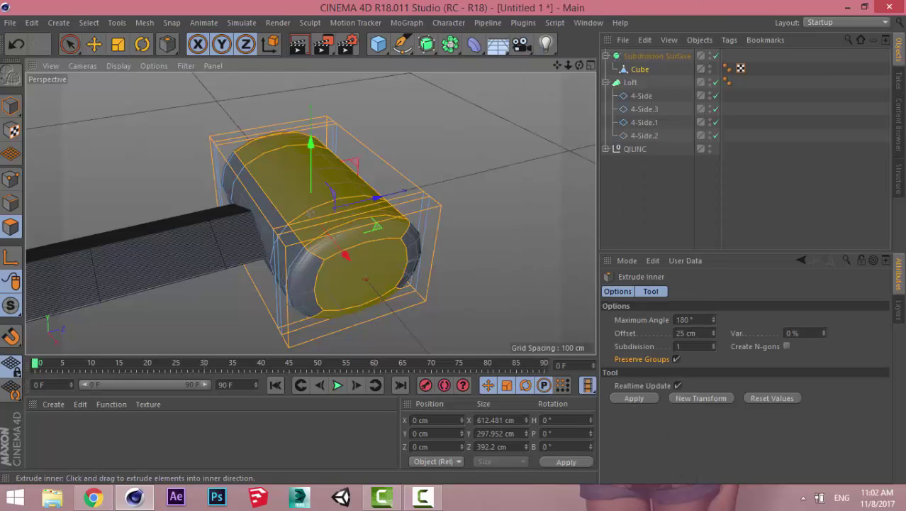
mouse_move(568, 285)
mouse_down()
mouse_move(554, 285)
mouse_move(528, 258)
mouse_up()
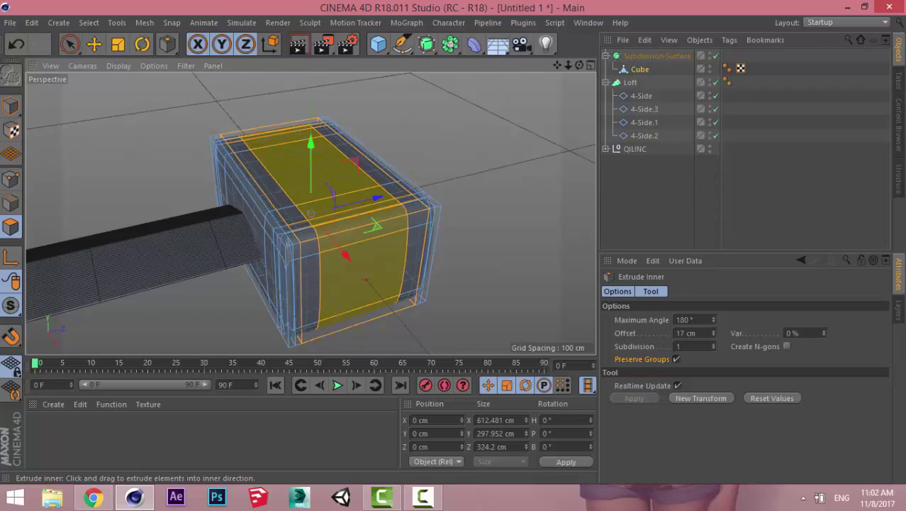
Step: Select the Cube's broad flat face where the recess will go
click(641, 238)
scroll(303, 212, up, 3)
mouse_move(304, 212)
alt+mouse_down()
mouse_move(312, 313)
mouse_move(178, 290)
mouse_move(306, 207)
mouse_move(261, 263)
mouse_move(291, 227)
mouse_move(270, 213)
alt+mouse_up()
scroll(306, 207, down, 5)
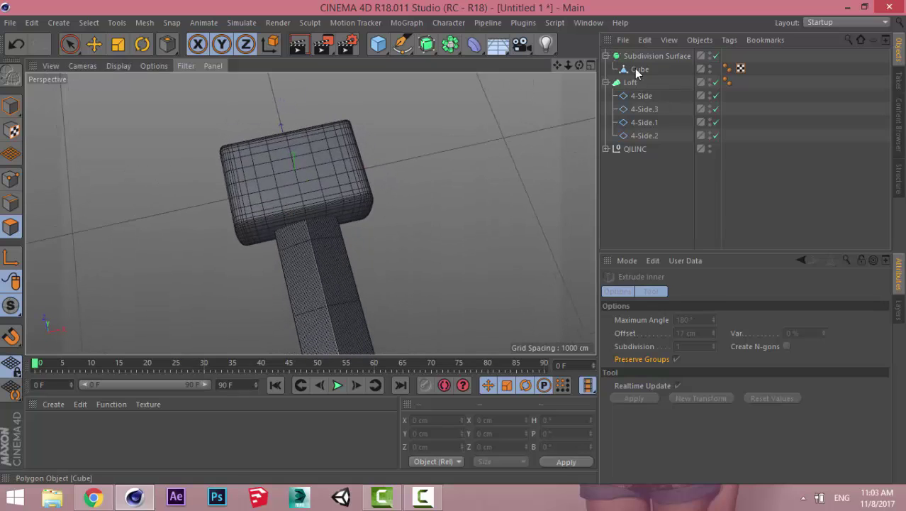
click(268, 211)
click(269, 210)
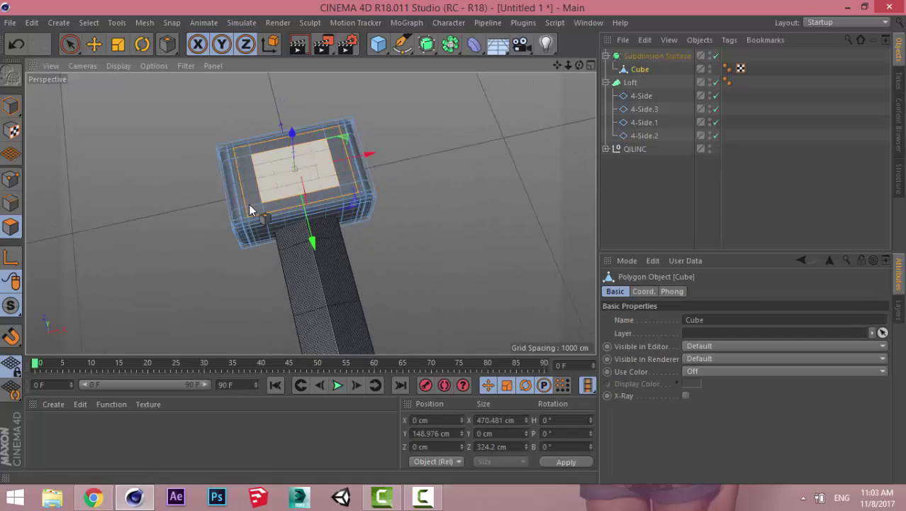
mouse_move(253, 209)
alt+mouse_down()
mouse_move(271, 196)
mouse_move(259, 240)
alt+mouse_up()
click(295, 275)
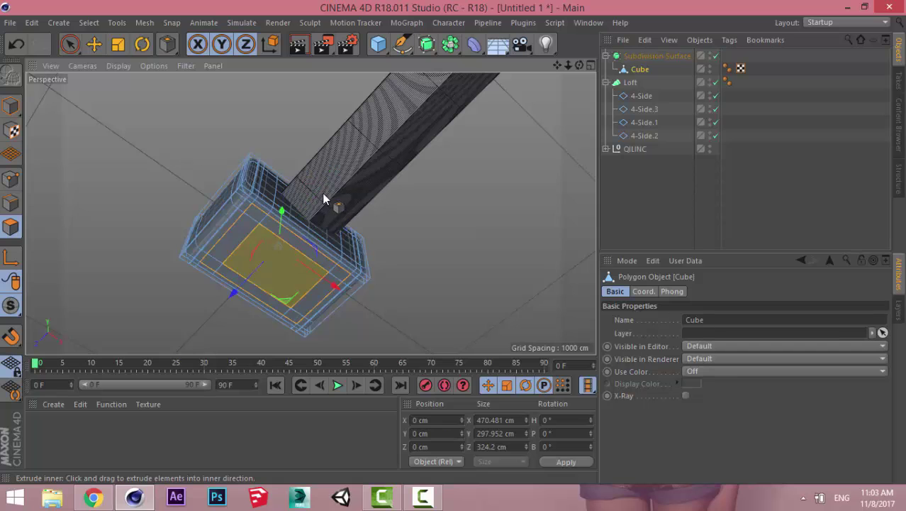
mouse_move(324, 196)
alt+mouse_down()
mouse_move(330, 182)
mouse_move(455, 150)
mouse_move(493, 196)
mouse_move(483, 199)
mouse_move(494, 202)
alt+mouse_up()
Step: Sink the selected face into the Cube with Smooth Shift to start the recess
right_click(494, 202)
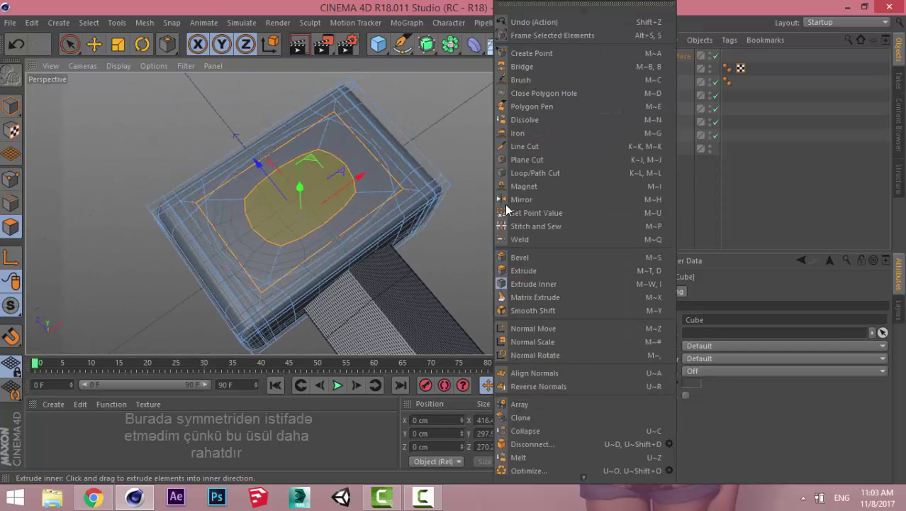
click(558, 312)
drag(558, 312, 505, 312)
alt+drag(447, 272, 478, 170)
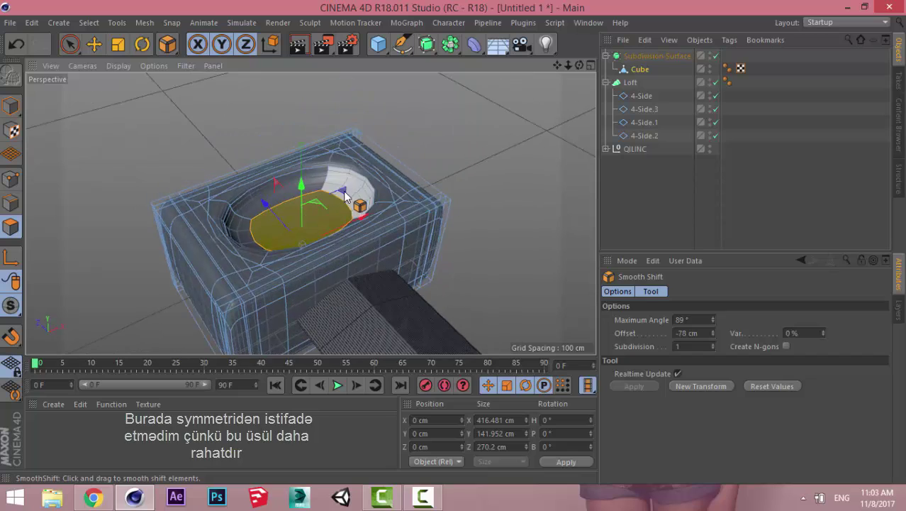
Step: Inset the recess floor again and raise its oval centre with Smooth Shift, then review
right_click(475, 171)
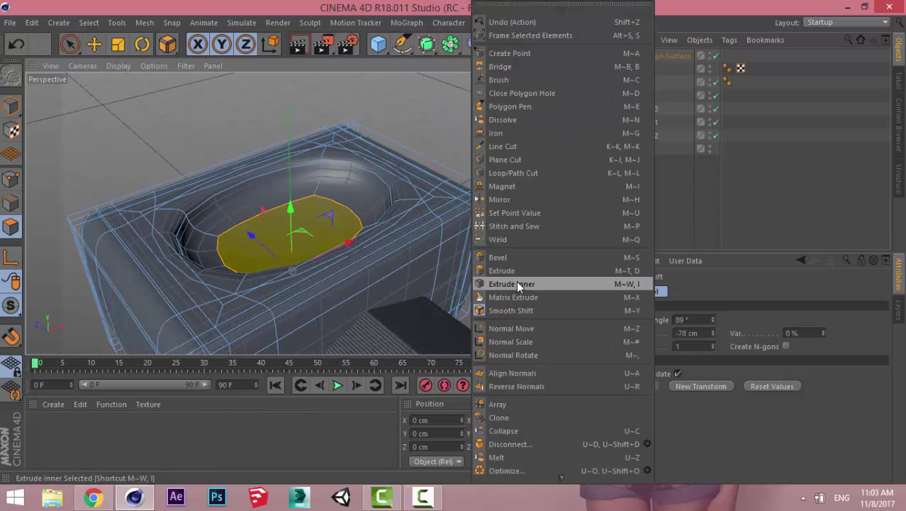
click(516, 284)
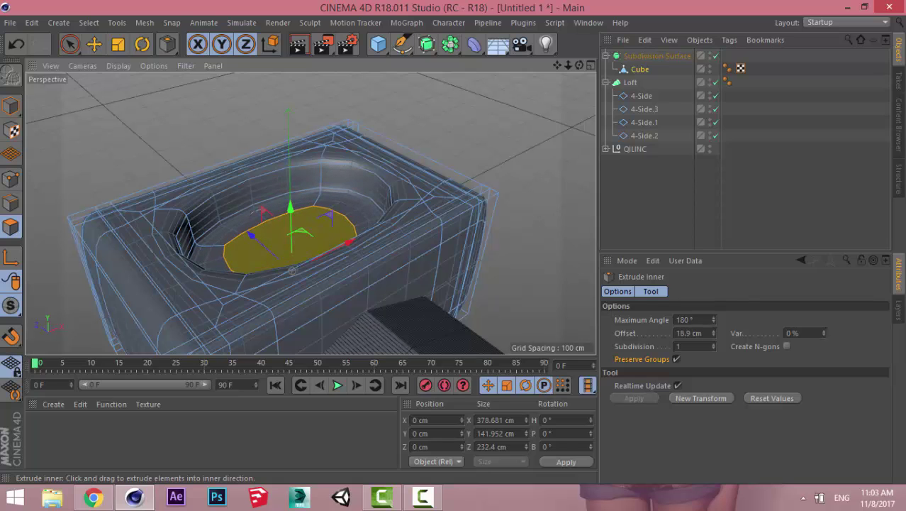
right_click(546, 312)
click(600, 310)
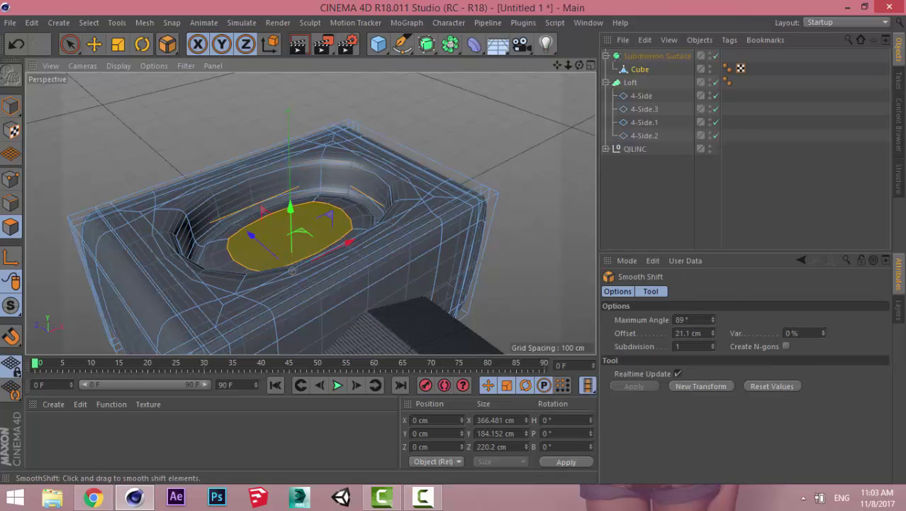
mouse_move(292, 271)
mouse_down()
mouse_move(334, 269)
mouse_move(310, 213)
mouse_up()
scroll(546, 304, down, 2)
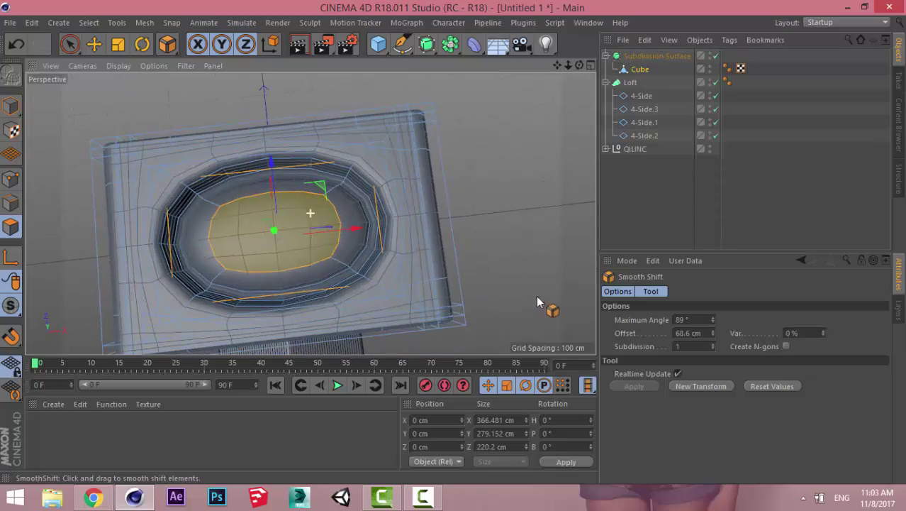
click(682, 223)
scroll(425, 243, down, 3)
mouse_move(375, 139)
alt+mouse_down()
mouse_move(257, 160)
mouse_move(196, 206)
mouse_move(427, 138)
mouse_move(239, 182)
mouse_move(241, 229)
mouse_move(323, 121)
mouse_move(360, 212)
mouse_move(297, 199)
mouse_move(312, 212)
mouse_move(164, 87)
alt+mouse_up()
Step: Switch to plain Gouraud Shading and orbit out to see the whole sword and recessed guard
click(122, 66)
click(199, 119)
mouse_move(200, 119)
alt+mouse_down()
mouse_move(268, 117)
mouse_move(273, 239)
mouse_move(183, 153)
mouse_move(185, 263)
mouse_move(313, 200)
mouse_move(296, 188)
mouse_move(438, 151)
mouse_move(423, 167)
alt+mouse_up()
alt+drag(399, 202, 322, 213)
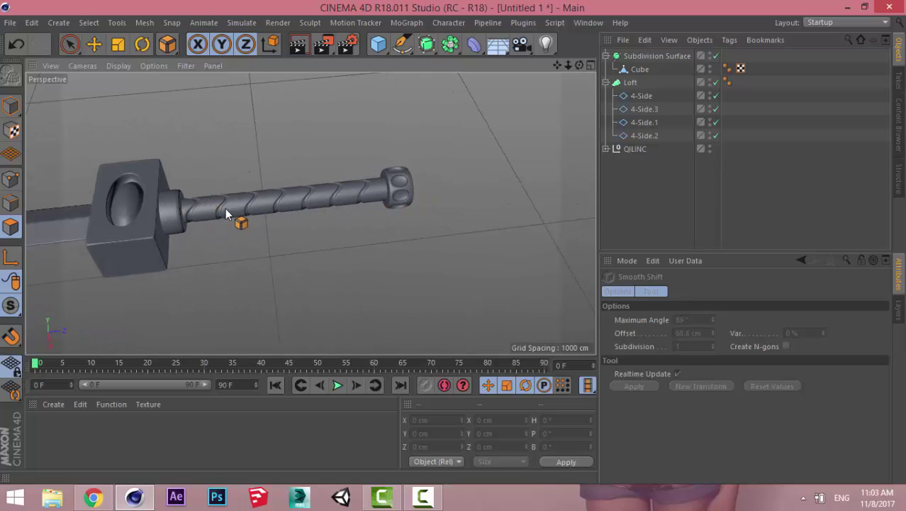
mouse_move(395, 193)
alt+mouse_down()
mouse_move(320, 212)
mouse_move(377, 188)
mouse_move(300, 187)
mouse_move(313, 158)
mouse_move(259, 247)
mouse_move(256, 229)
mouse_move(276, 221)
mouse_move(255, 268)
mouse_move(297, 227)
alt+mouse_up()
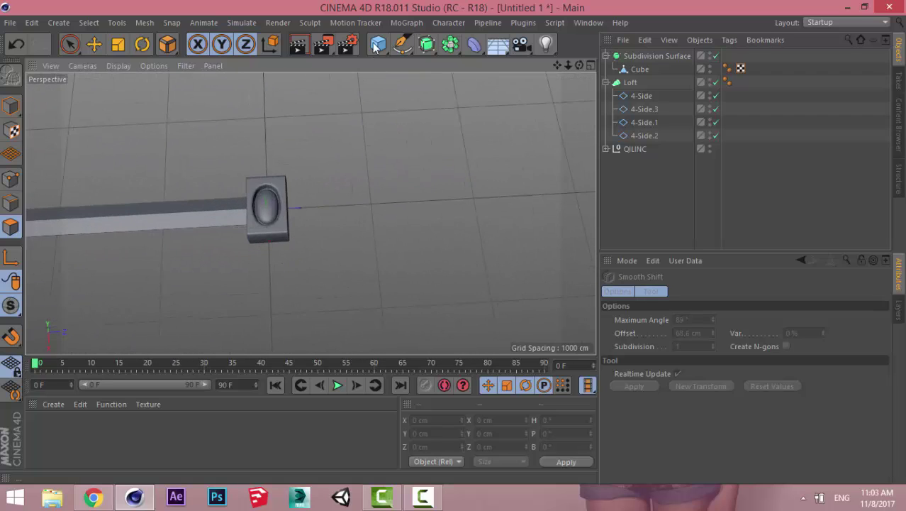
Step: Add a cylinder rotated P -90° against the Cube's side, with radius 82.666 cm and 8 rotation segments
click(378, 44)
click(663, 62)
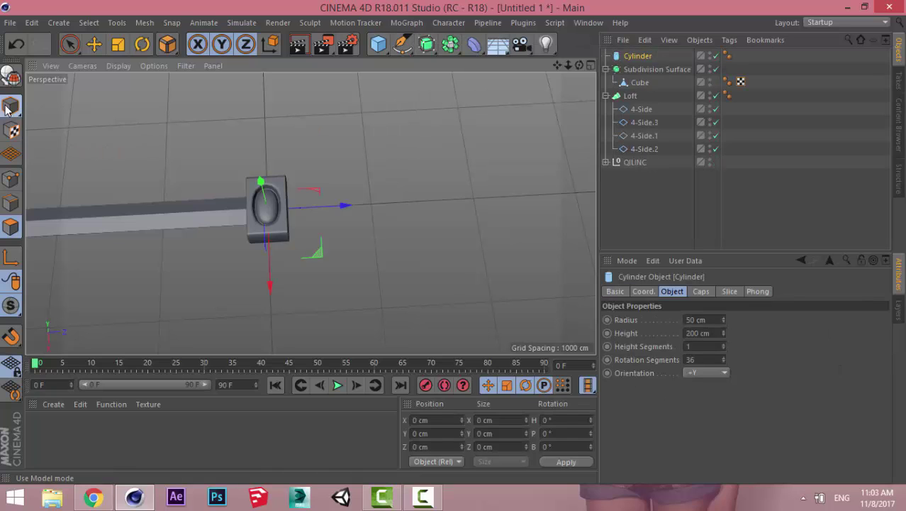
mouse_move(318, 205)
mouse_down()
mouse_move(369, 213)
mouse_move(354, 192)
mouse_move(495, 240)
mouse_move(504, 257)
mouse_up()
key(r)
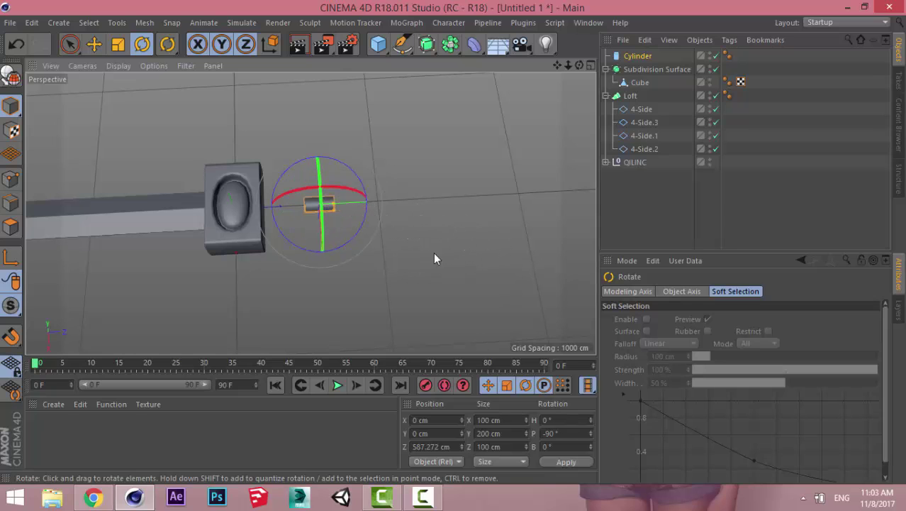
key(e)
mouse_move(362, 211)
mouse_down()
mouse_move(305, 199)
mouse_move(227, 142)
mouse_move(289, 237)
mouse_up()
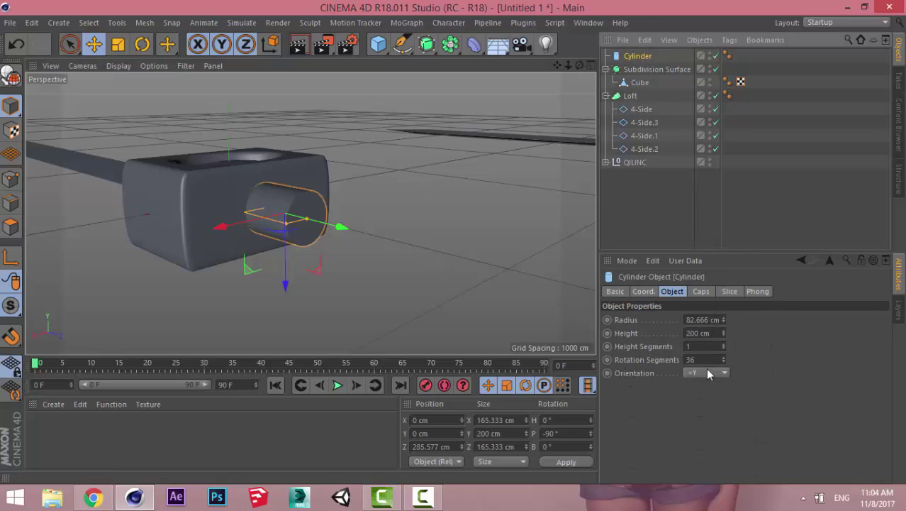
click(692, 361)
text(8)
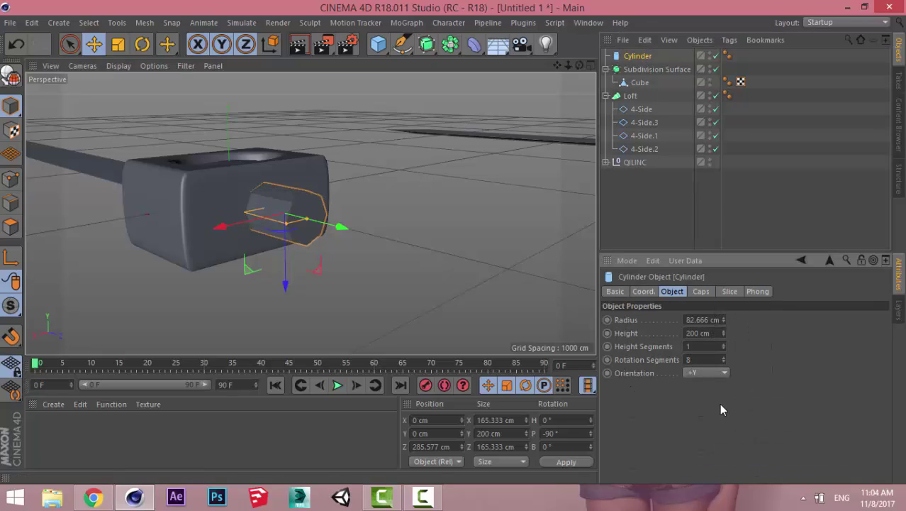
Step: Switch the viewport to shading with wireframe lines and orbit to a higher view
click(119, 65)
click(139, 97)
mouse_move(288, 167)
alt+mouse_down()
mouse_move(299, 264)
mouse_move(581, 237)
alt+mouse_up()
Step: Make the cylinder editable and box-select its top points in the enlarged Top view
middle_click(456, 159)
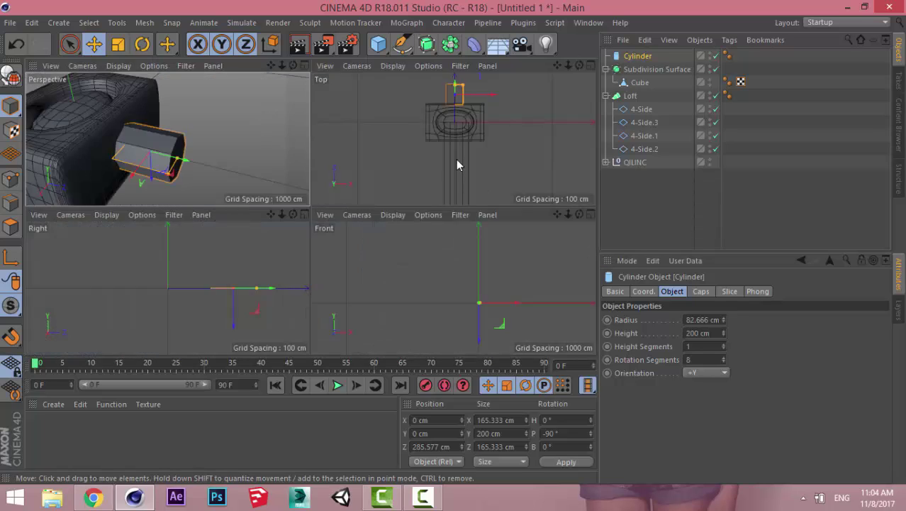
middle_click(456, 159)
scroll(433, 153, down, 2)
scroll(390, 170, up, 2)
key(c)
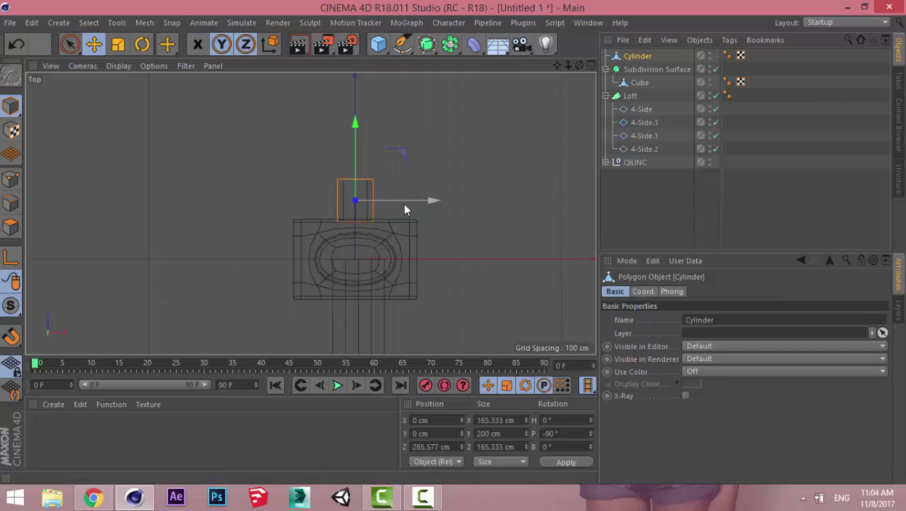
drag(69, 44, 150, 99)
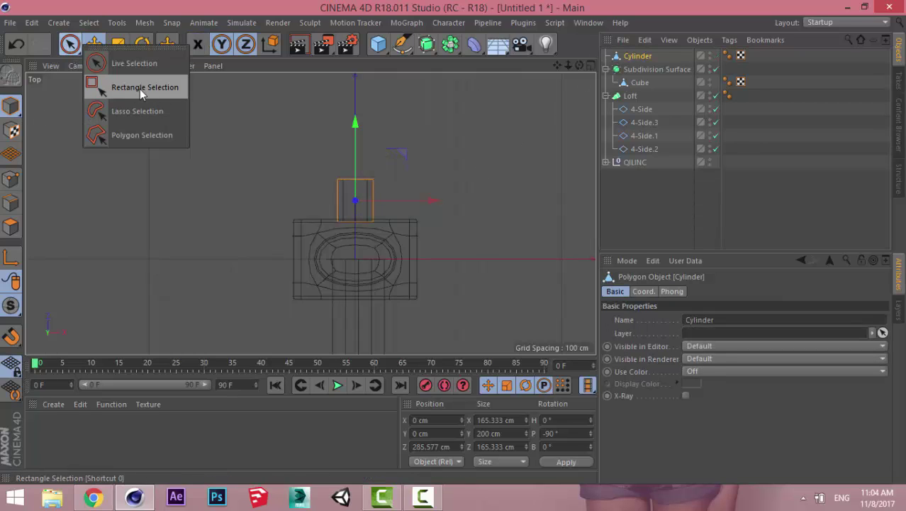
click(152, 93)
click(12, 181)
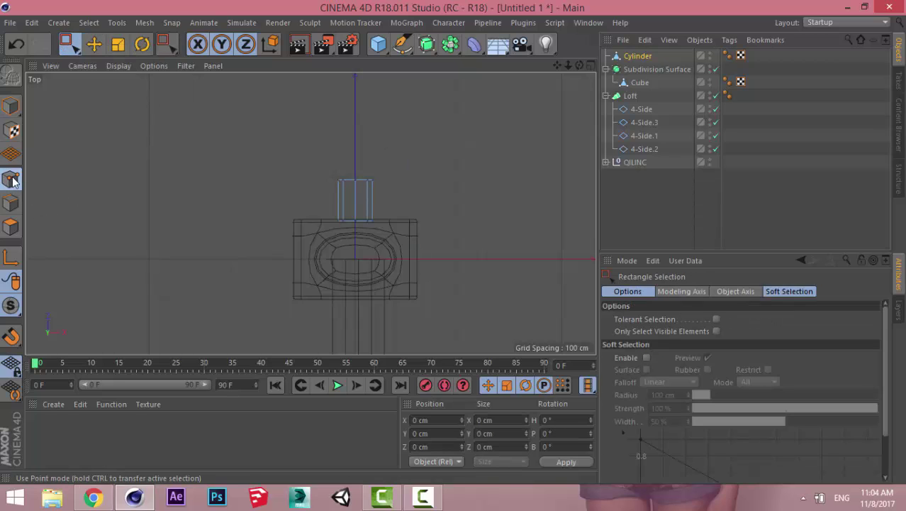
drag(295, 137, 418, 186)
Step: Pull the selected top points far upward into a long shaft, then deselect
scroll(366, 152, down, 2)
scroll(368, 141, down, 2)
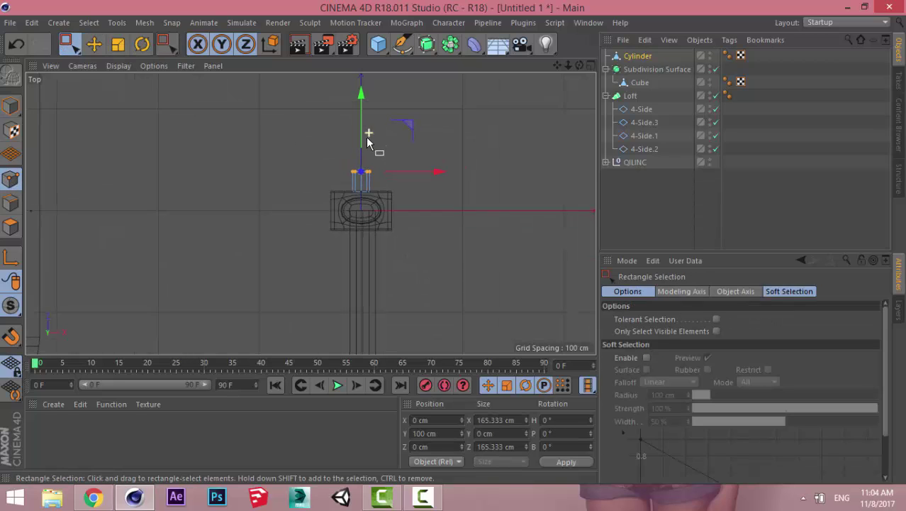
drag(368, 141, 359, 85)
mouse_move(346, 179)
mouse_down()
mouse_move(346, 147)
mouse_move(348, 169)
mouse_up()
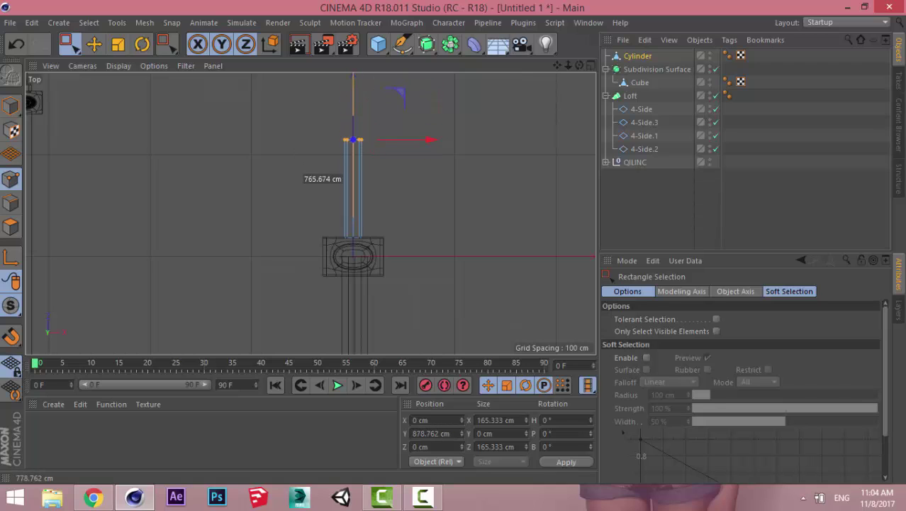
click(355, 138)
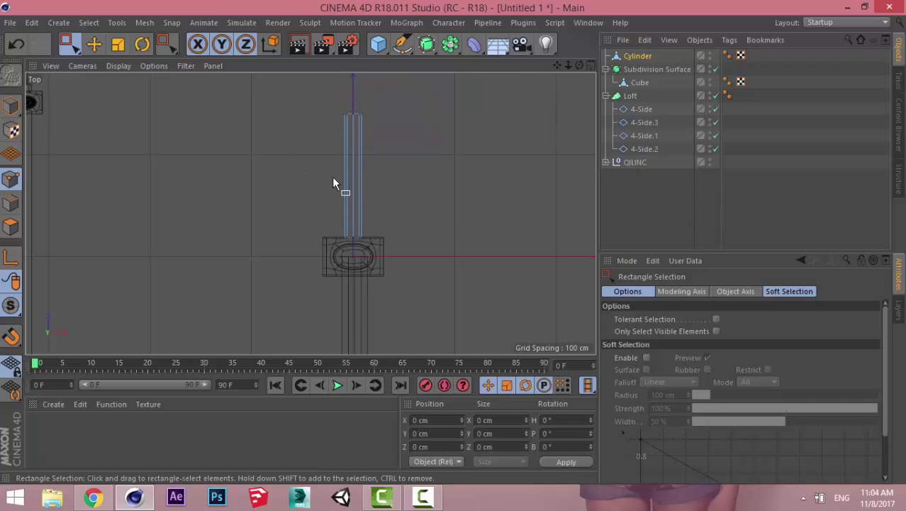
scroll(383, 132, up, 1)
scroll(392, 132, up, 1)
scroll(348, 135, up, 1)
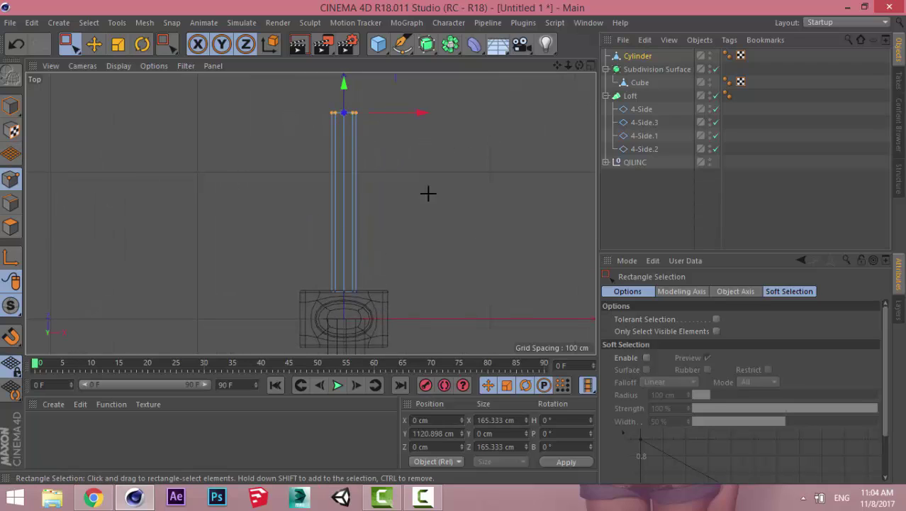
Step: Loop/Path Cut the handle cylinder, raising the cut count to 6, and commit
right_click(149, 280)
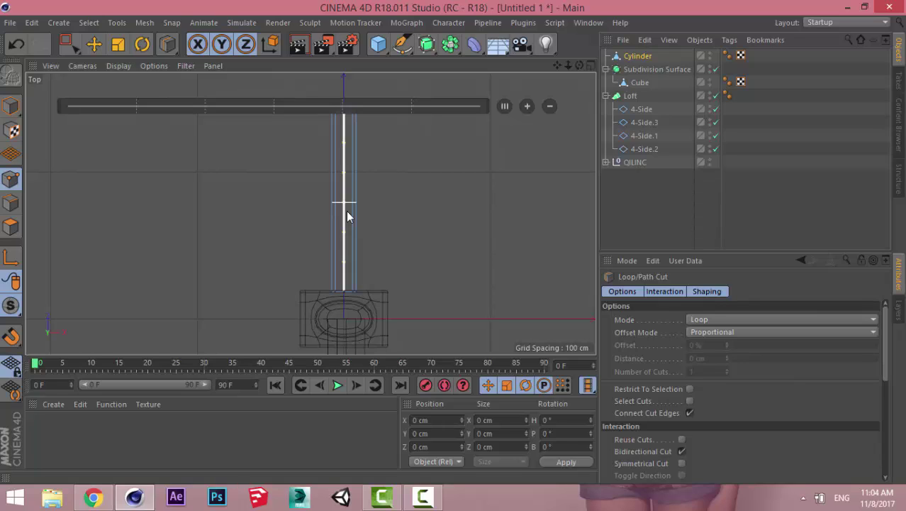
click(346, 212)
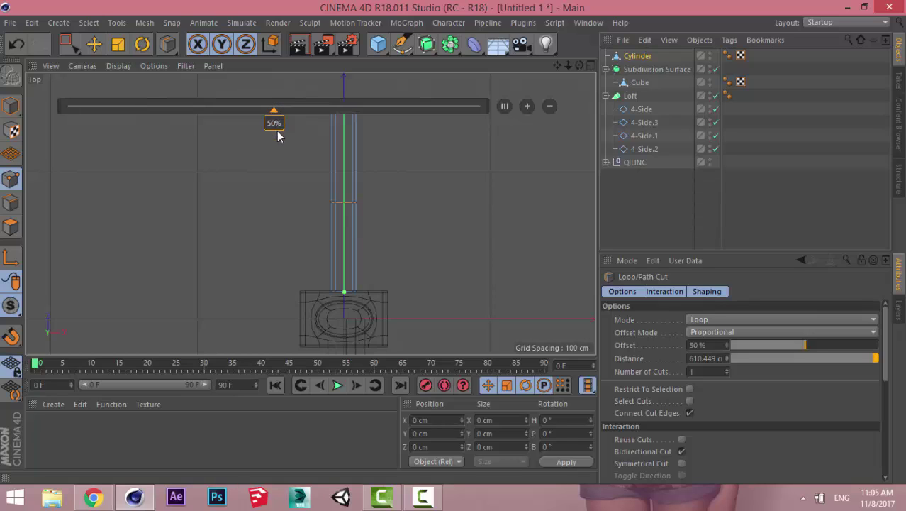
click(527, 107)
click(527, 106)
click(527, 106)
click(527, 106)
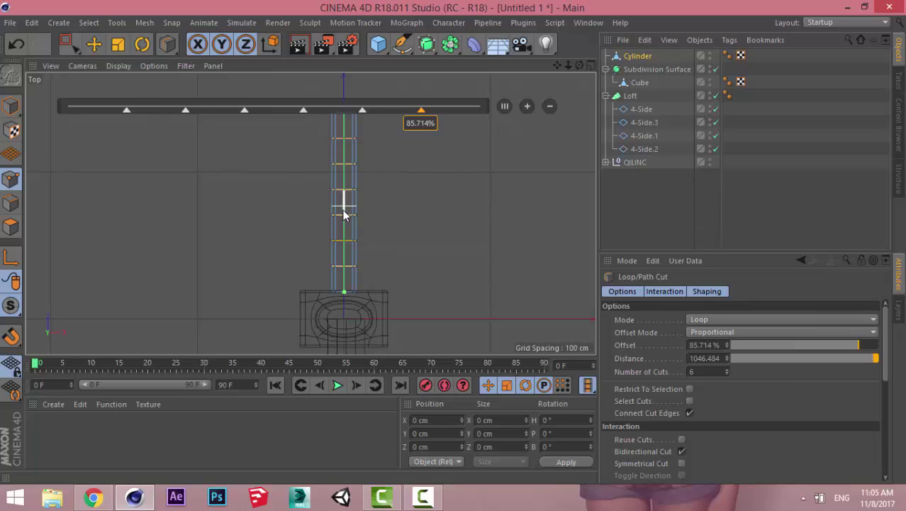
click(424, 196)
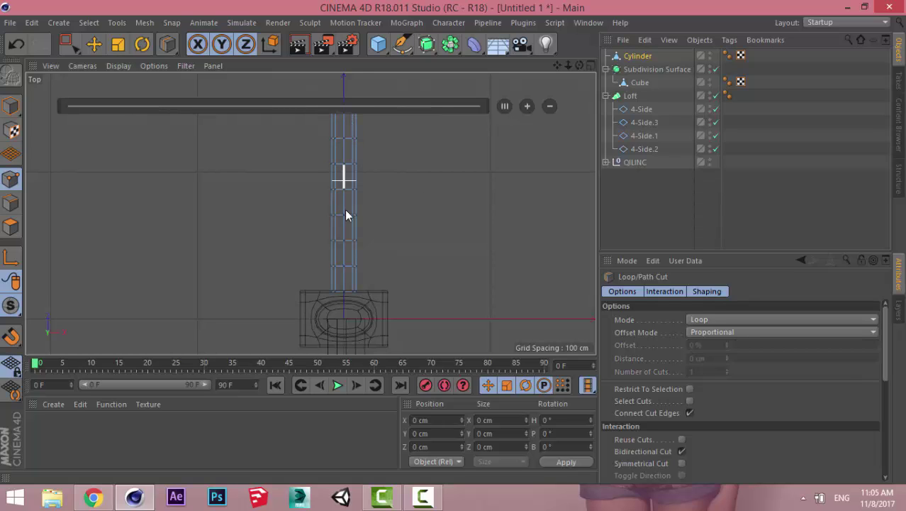
Step: Orbit the perspective view down onto the guard and handle, then return to the Top view
middle_click(289, 200)
middle_click(213, 142)
scroll(260, 261, down, 3)
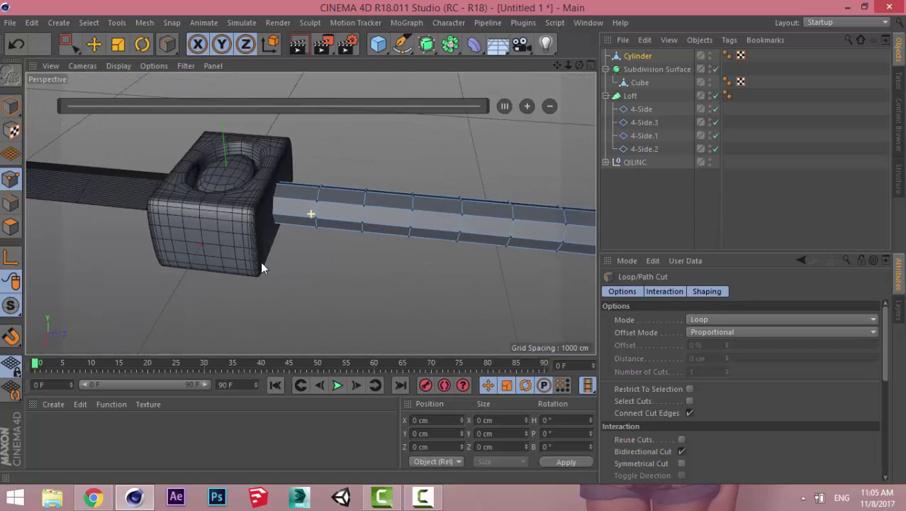
alt+drag(258, 236, 189, 190)
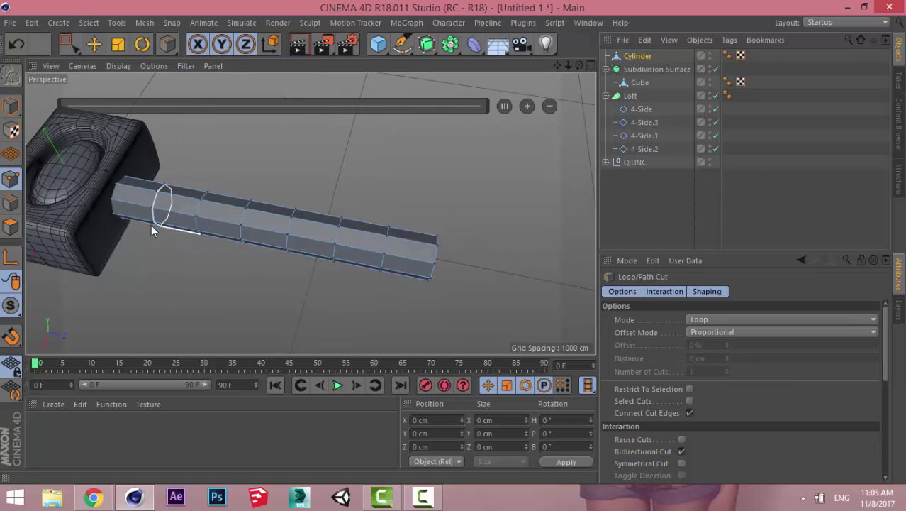
middle_click(146, 196)
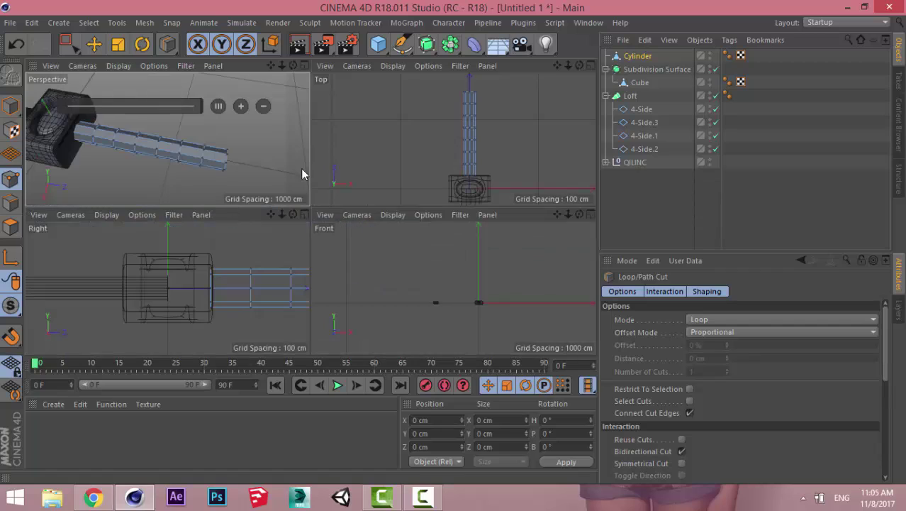
middle_click(388, 138)
Step: Rectangle-select the handle's centre-line points and nudge them upward
click(76, 49)
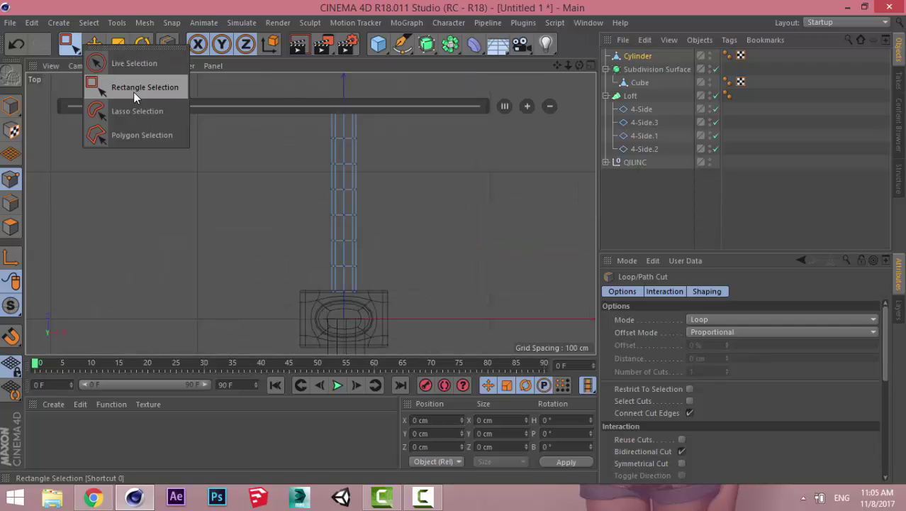
click(129, 89)
scroll(336, 203, up, 2)
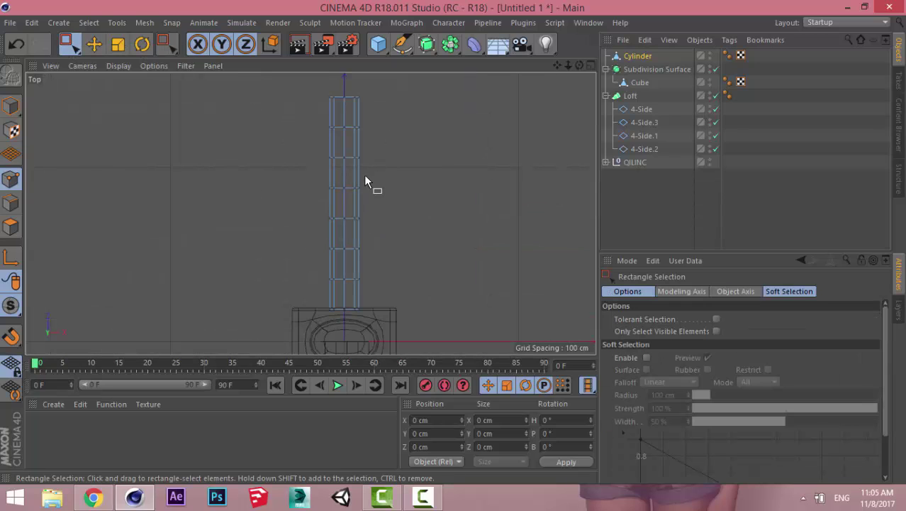
scroll(364, 175, up, 1)
drag(333, 107, 344, 294)
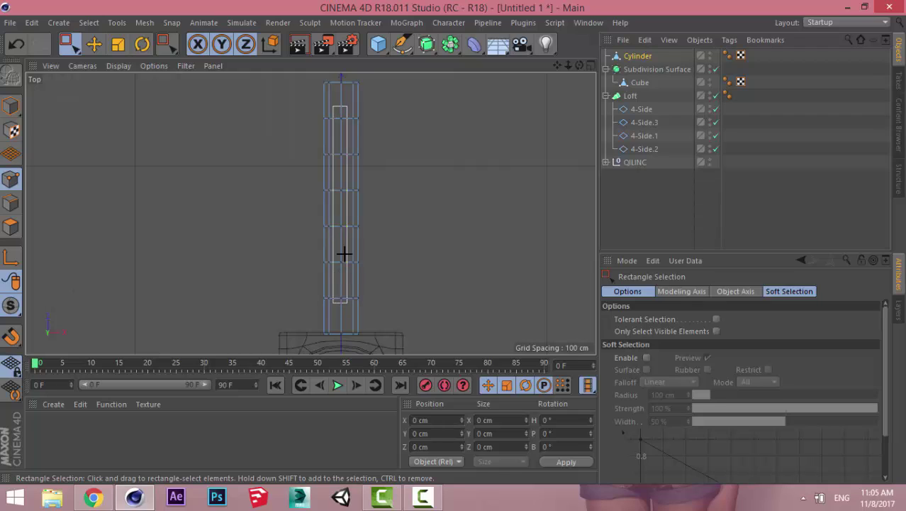
drag(344, 254, 332, 125)
drag(348, 265, 354, 318)
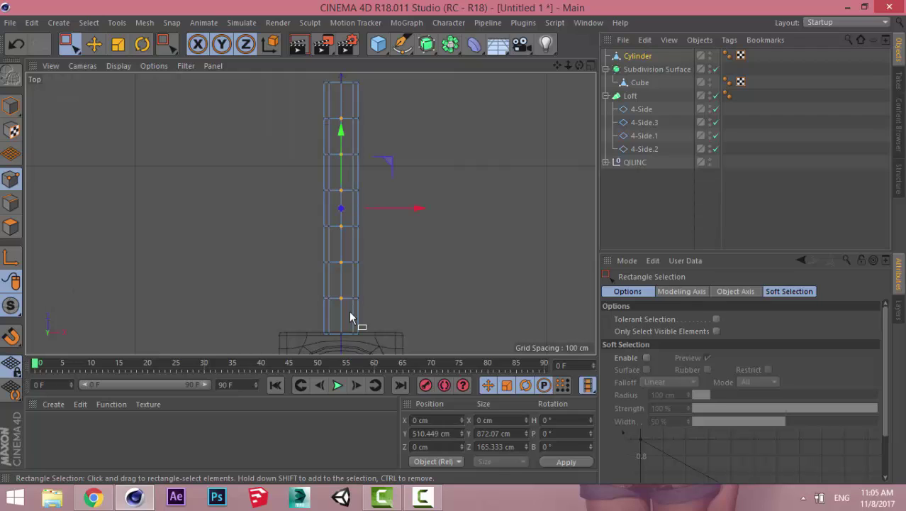
drag(343, 160, 342, 151)
Step: In Edges mode, loop-select all six cut loops along the handle
middle_click(342, 151)
middle_click(168, 152)
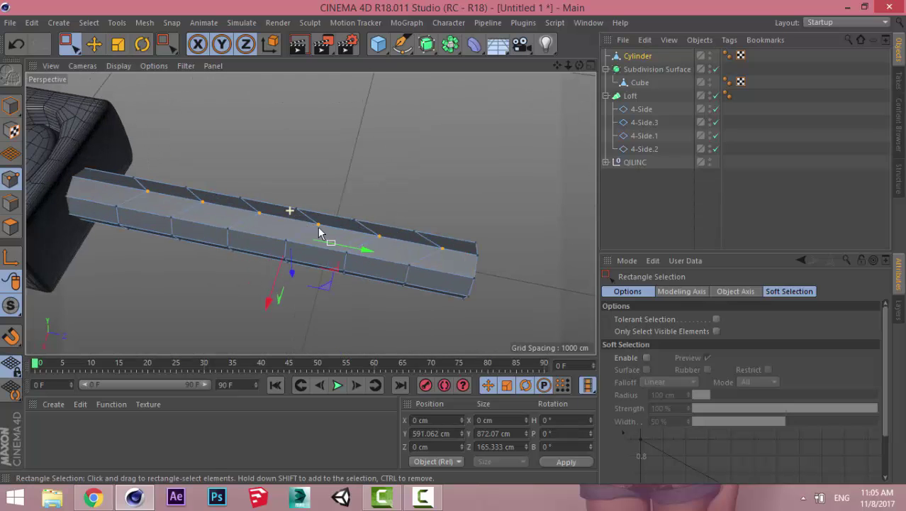
mouse_move(319, 233)
alt+mouse_down()
mouse_move(337, 213)
mouse_move(330, 196)
alt+mouse_up()
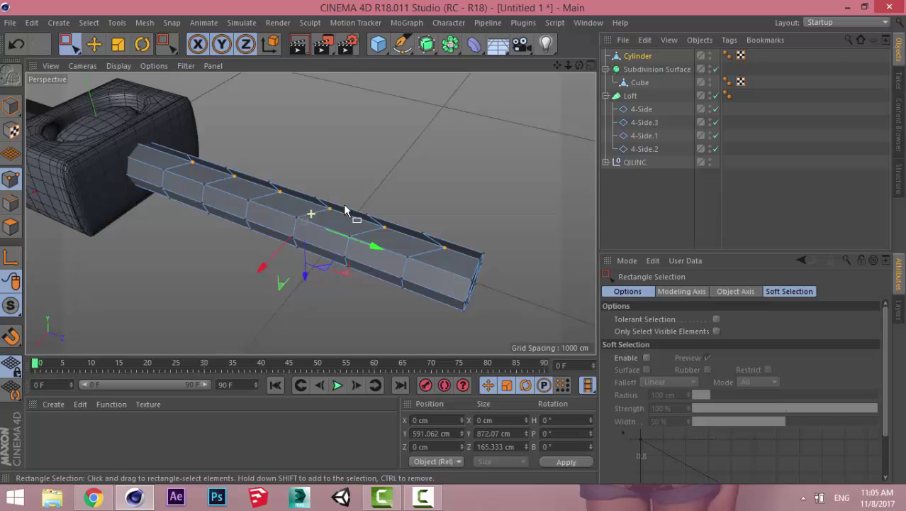
click(11, 203)
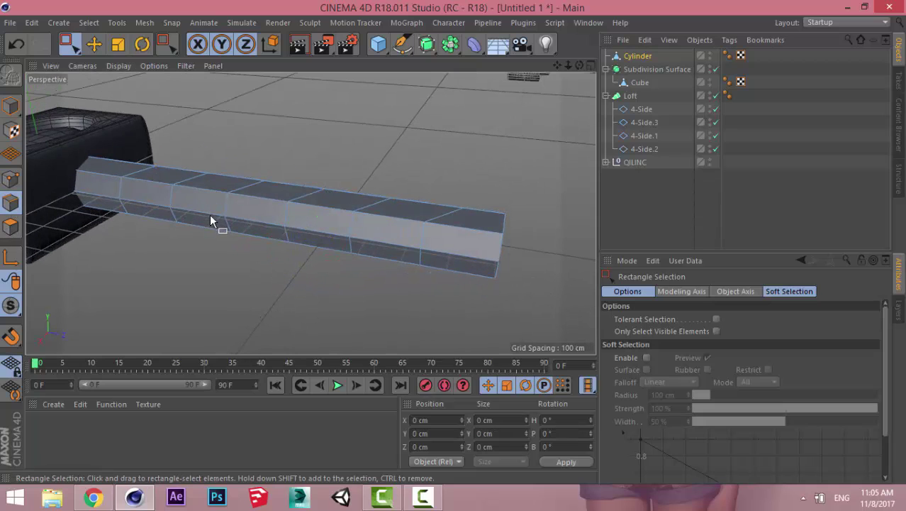
key(u)
key(l)
click(117, 193)
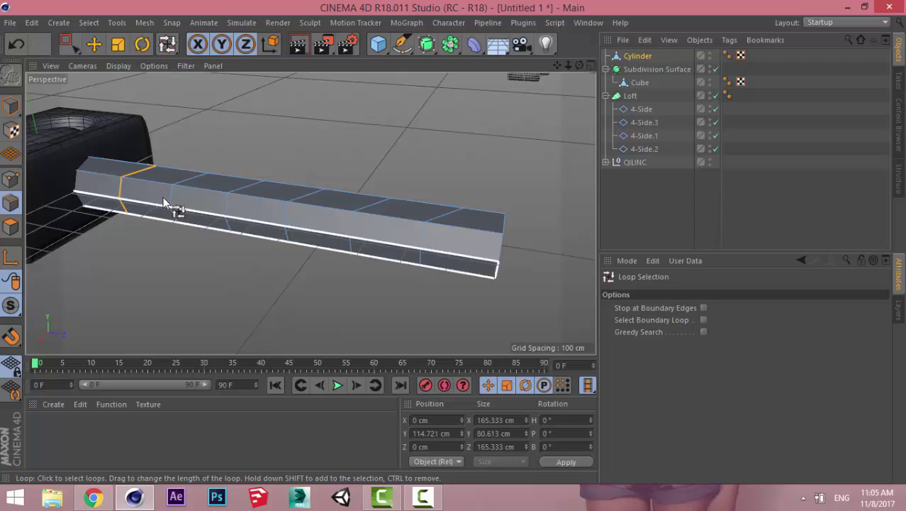
shift+click(177, 197)
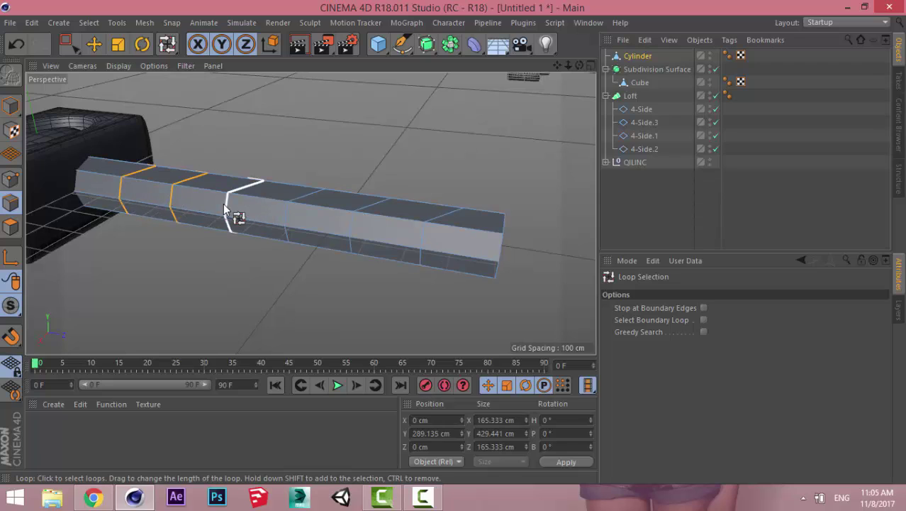
shift+click(253, 207)
shift+click(299, 219)
shift+click(366, 228)
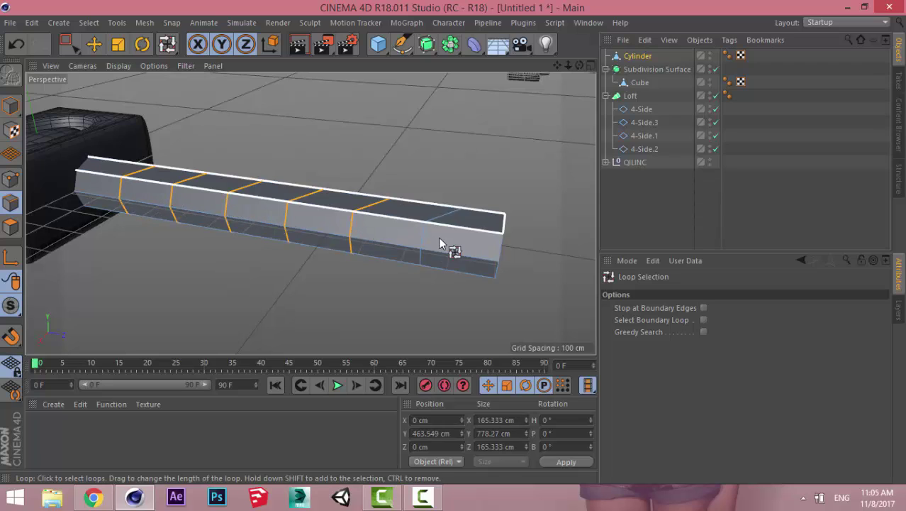
shift+click(430, 238)
Step: Bevel the six selected handle edge loops with a 12 cm offset
right_click(383, 171)
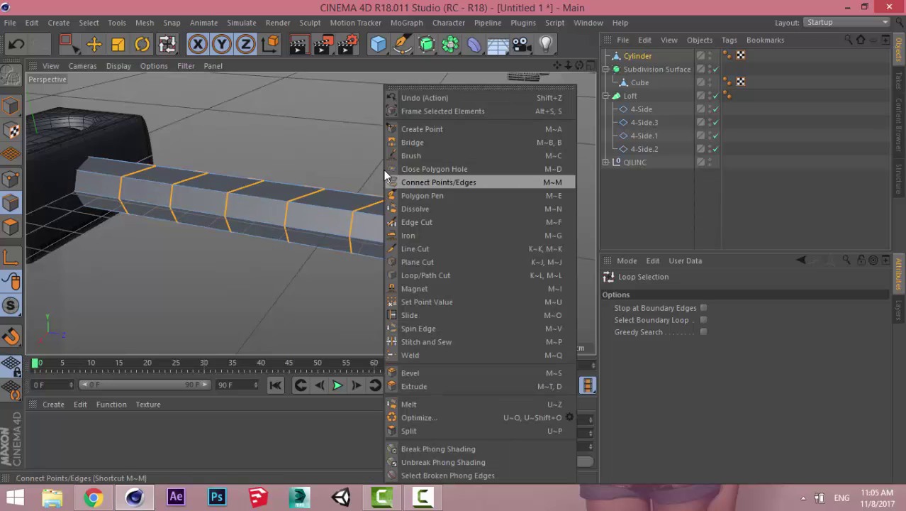
click(415, 371)
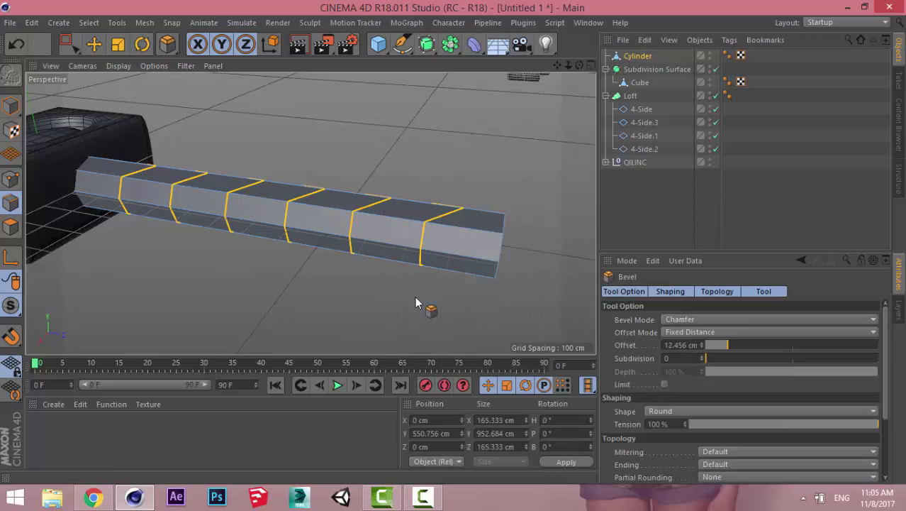
mouse_move(358, 299)
mouse_down()
mouse_move(341, 299)
mouse_move(376, 299)
mouse_up()
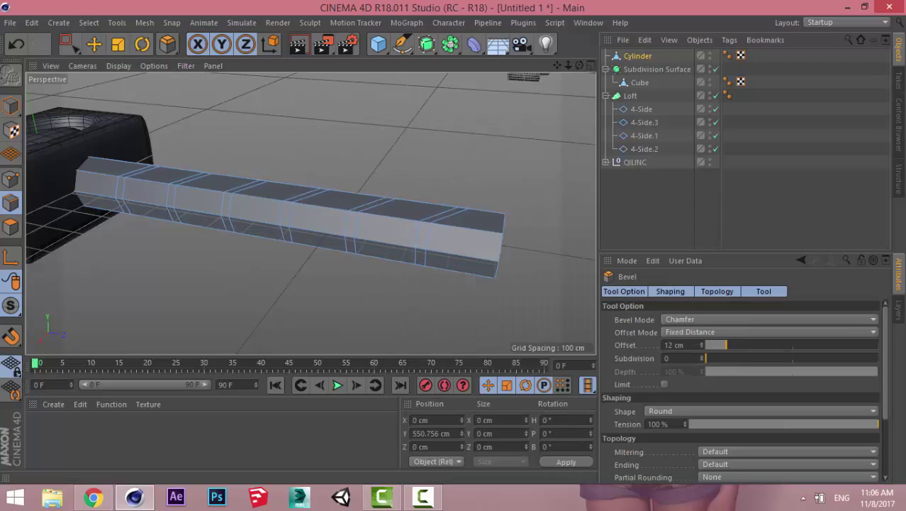
click(441, 215)
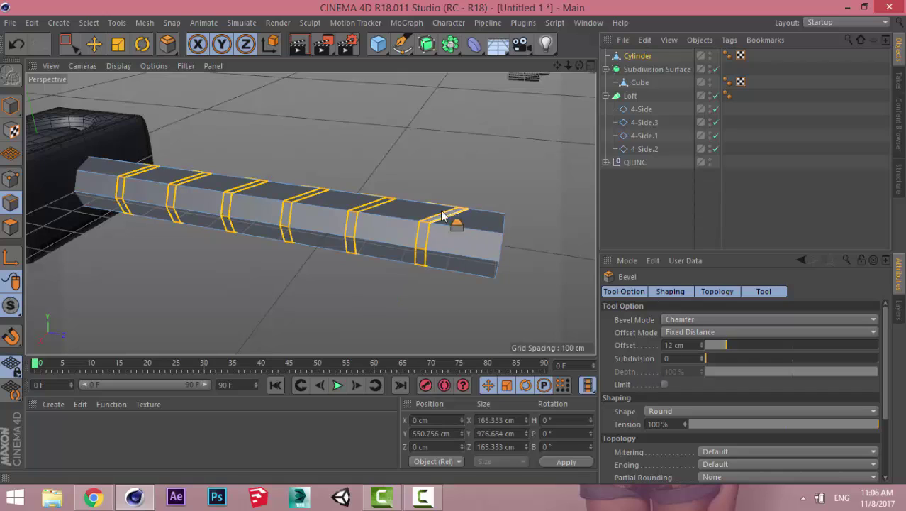
Step: Nest the handle Cylinder under a new Subdivision Surface.1 and inspect the smoothed grip
click(428, 53)
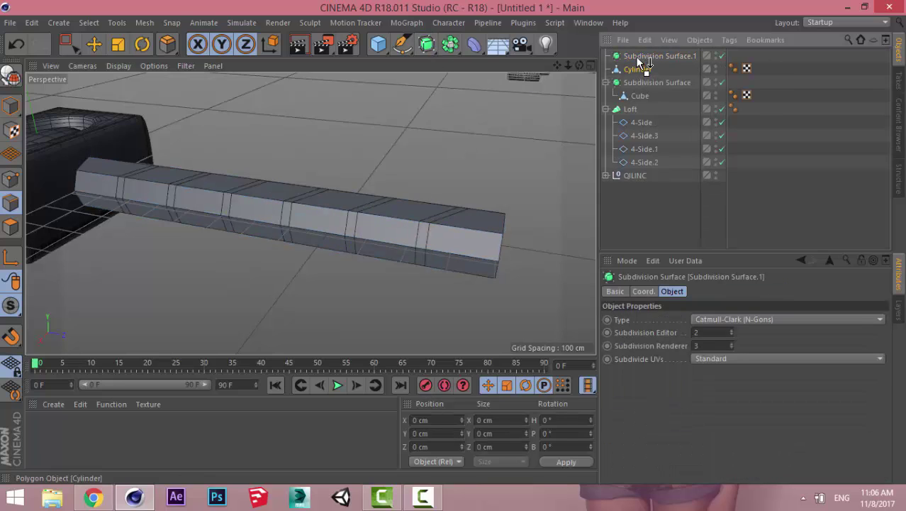
drag(637, 61, 642, 58)
click(628, 212)
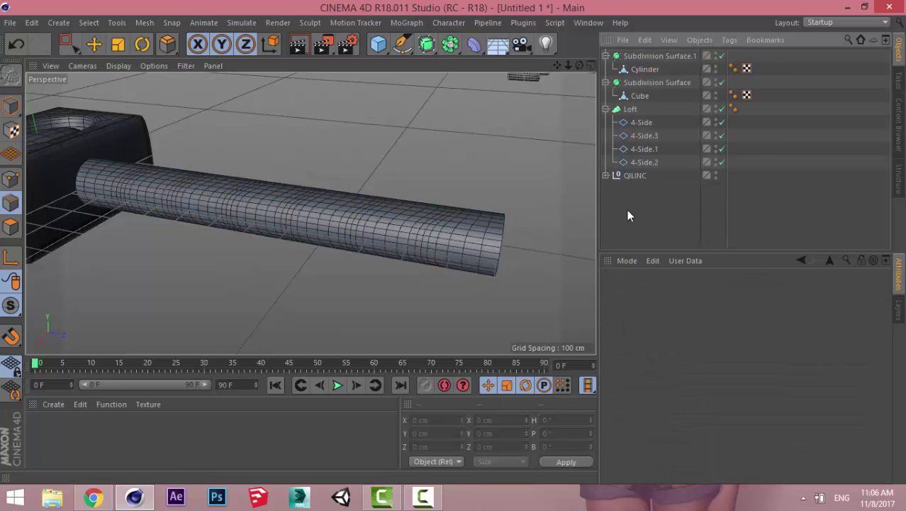
mouse_move(358, 218)
alt+mouse_down()
mouse_move(408, 183)
mouse_move(384, 315)
mouse_move(382, 202)
mouse_move(218, 179)
mouse_move(318, 199)
mouse_move(369, 171)
alt+mouse_up()
Step: In Polygons mode, loop-select six bevelled rings along the handle cylinder
click(644, 69)
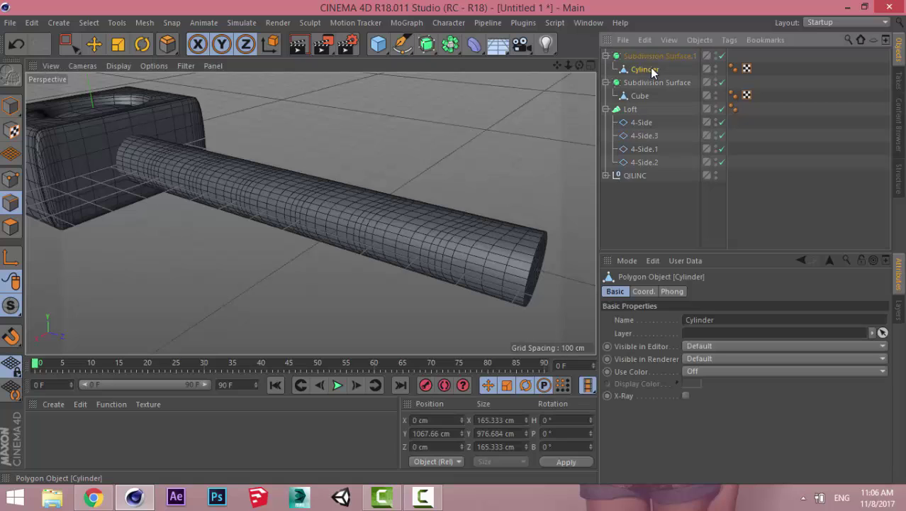
mouse_move(495, 166)
alt+mouse_down()
mouse_move(449, 247)
mouse_move(397, 213)
alt+mouse_up()
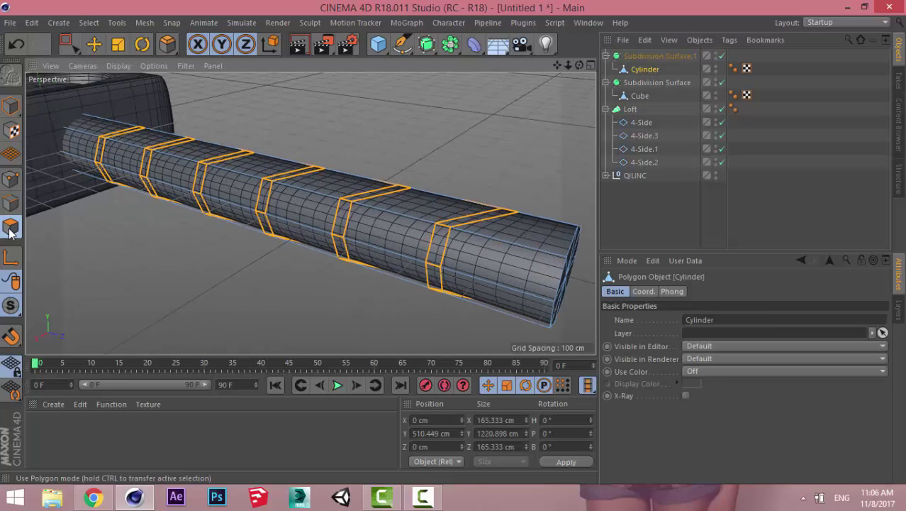
click(11, 232)
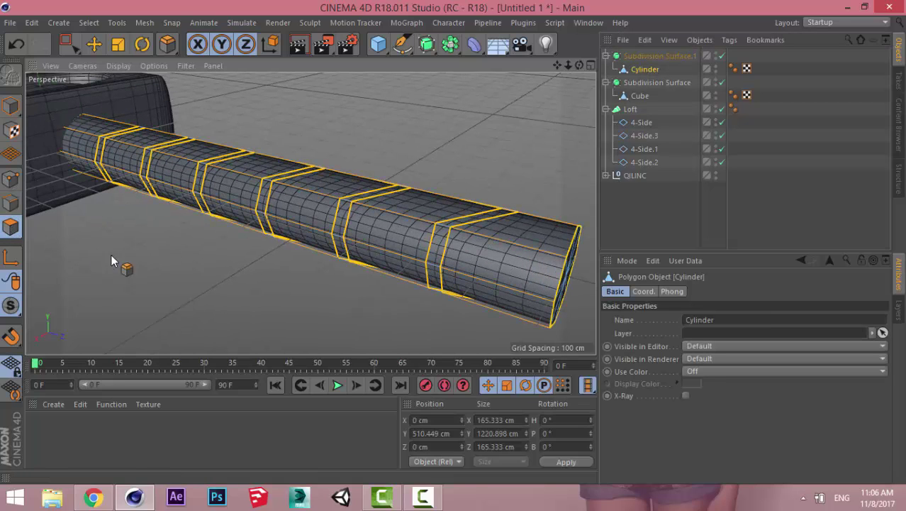
key(u)
key(l)
click(453, 232)
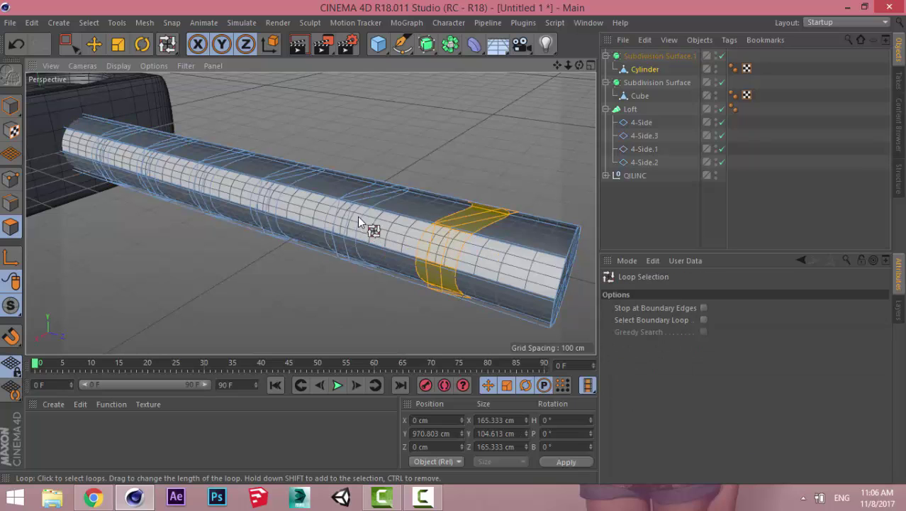
shift+click(355, 207)
shift+click(278, 188)
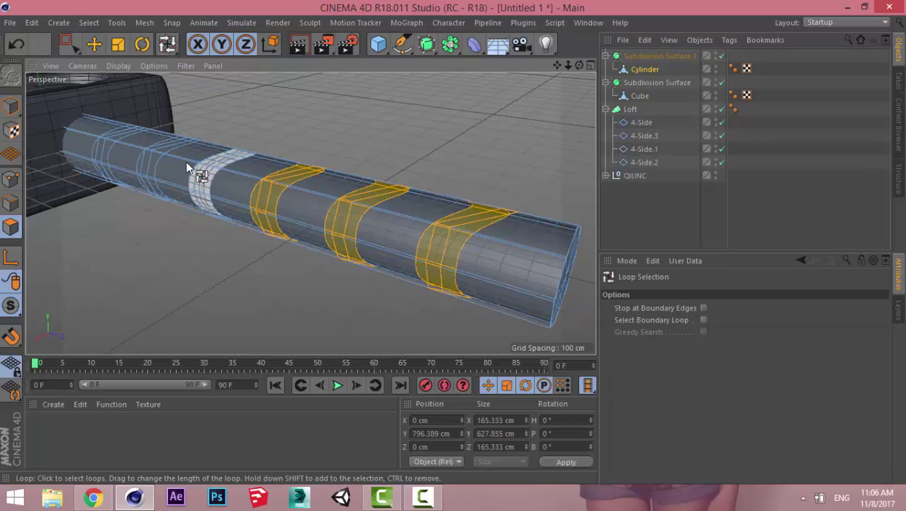
shift+click(190, 165)
shift+click(149, 152)
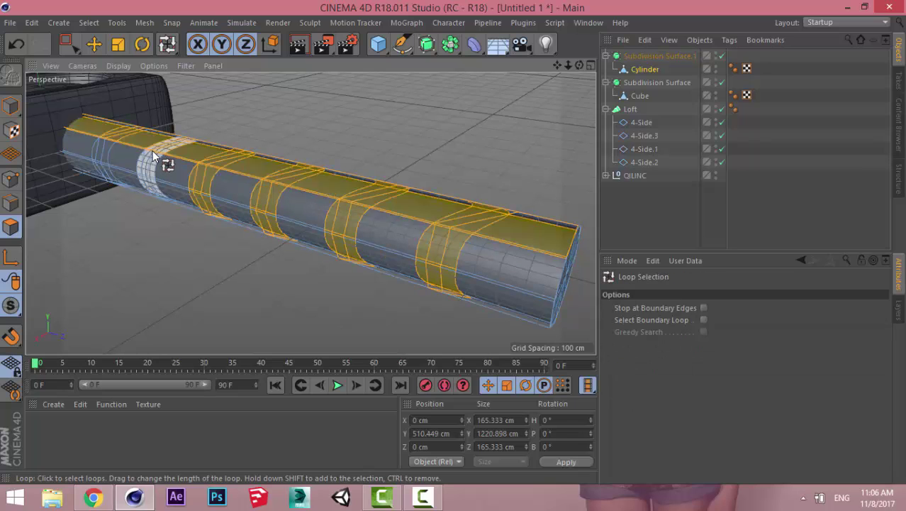
shift+click(112, 141)
Step: Smooth Shift the selected rings inward to -13.5 cm
right_click(469, 180)
click(532, 307)
drag(533, 307, 517, 307)
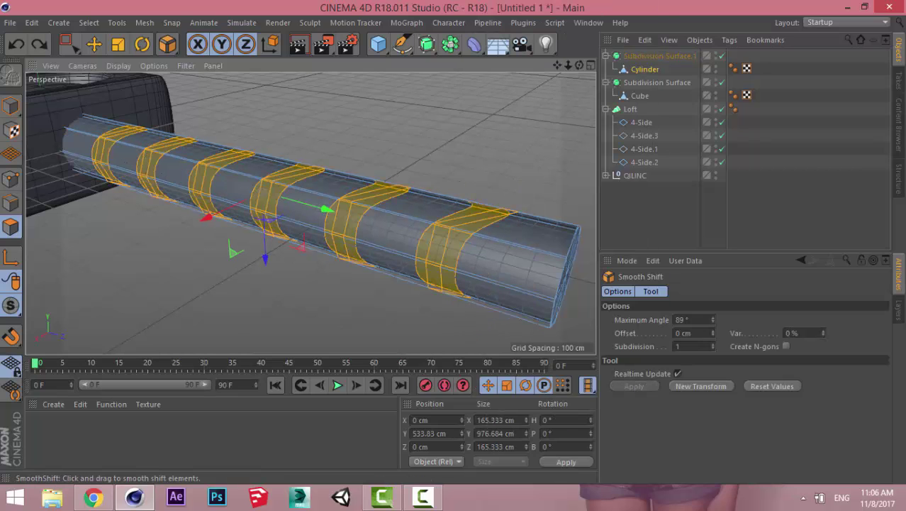
drag(471, 332, 454, 332)
Step: Switch the viewport to smooth shading and orbit to inspect the grooved handle
scroll(495, 212, up, 3)
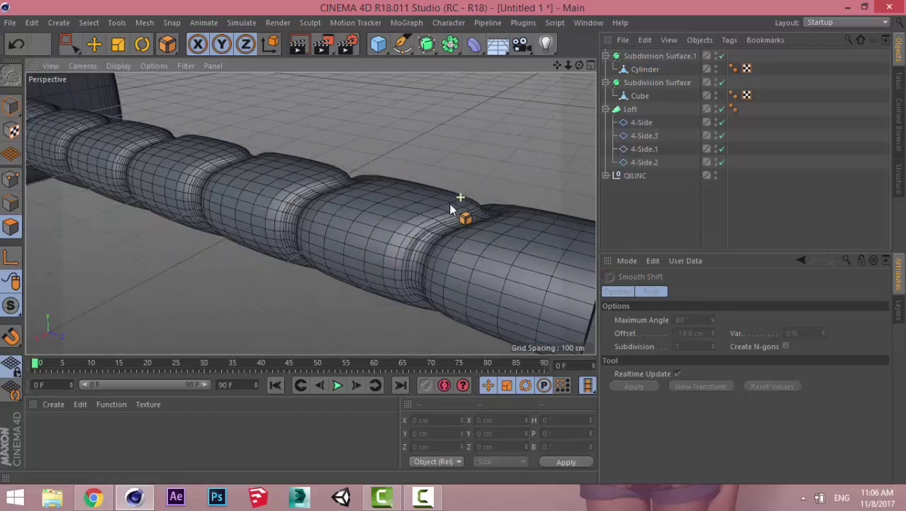
alt+drag(462, 209, 503, 296)
scroll(454, 284, down, 5)
mouse_move(379, 273)
alt+mouse_down()
mouse_move(305, 262)
mouse_move(295, 241)
mouse_move(132, 192)
mouse_move(45, 254)
mouse_move(286, 176)
alt+mouse_up()
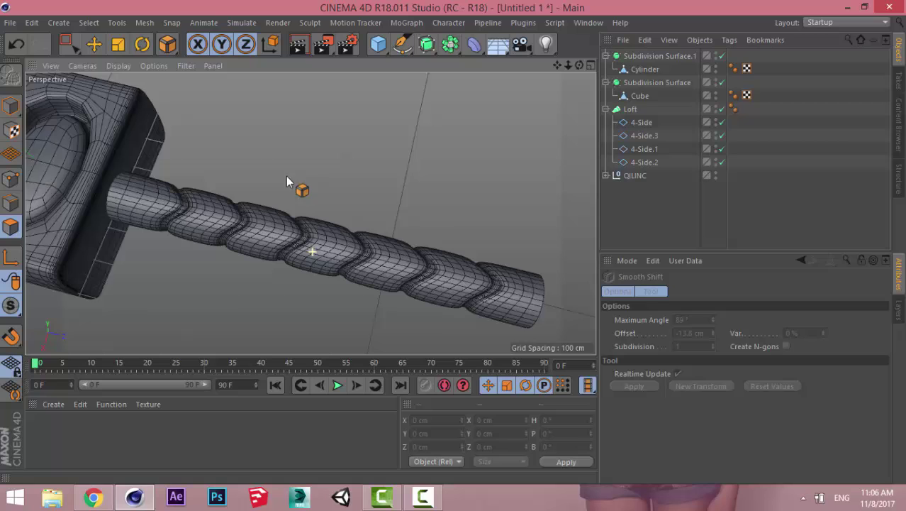
click(124, 70)
click(149, 86)
mouse_move(207, 156)
alt+mouse_down()
mouse_move(370, 324)
mouse_move(318, 212)
mouse_move(390, 249)
alt+mouse_up()
Step: Inset the selected handle strips with Extrude Inner
key(q)
right_click(503, 171)
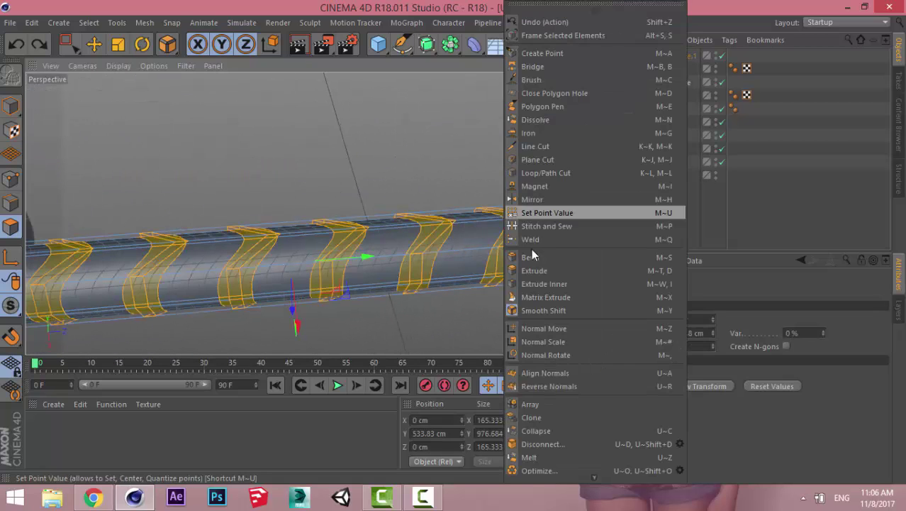
click(544, 286)
mouse_move(545, 285)
mouse_down()
mouse_move(572, 305)
mouse_move(511, 313)
mouse_up()
Step: Smooth Shift the inset strips to -15 cm, then deselect and view the grooves from above
right_click(571, 305)
click(596, 310)
click(627, 244)
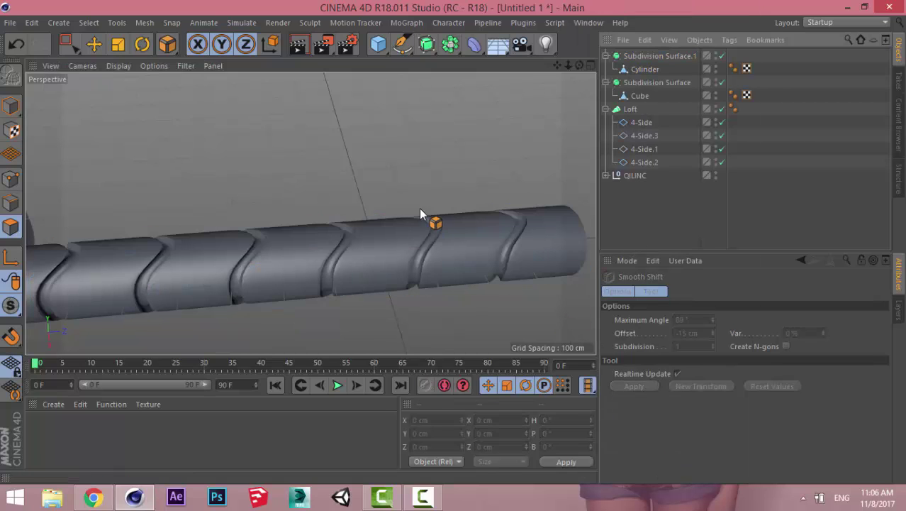
scroll(420, 207, down, 5)
mouse_move(383, 221)
alt+mouse_down()
mouse_move(393, 276)
mouse_move(351, 304)
mouse_move(126, 233)
mouse_move(41, 263)
mouse_move(277, 228)
mouse_move(397, 259)
mouse_move(334, 269)
mouse_move(435, 227)
mouse_move(422, 302)
mouse_move(416, 227)
mouse_move(341, 248)
mouse_move(376, 228)
mouse_move(431, 219)
mouse_move(330, 183)
mouse_move(488, 165)
mouse_move(400, 225)
mouse_move(520, 149)
mouse_move(562, 236)
mouse_move(458, 251)
mouse_move(390, 282)
mouse_move(512, 246)
mouse_move(497, 234)
alt+mouse_up()
Step: Loop-select the handle Cylinder's end cap and inset it with Extrude Inner
click(645, 69)
scroll(441, 227, up, 3)
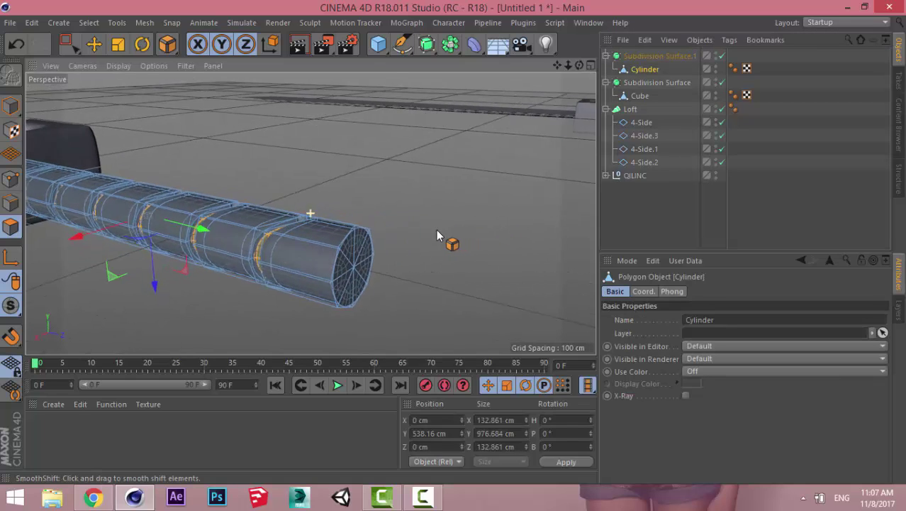
mouse_move(436, 229)
alt+mouse_down()
mouse_move(314, 264)
mouse_move(341, 269)
alt+mouse_up()
key(u)
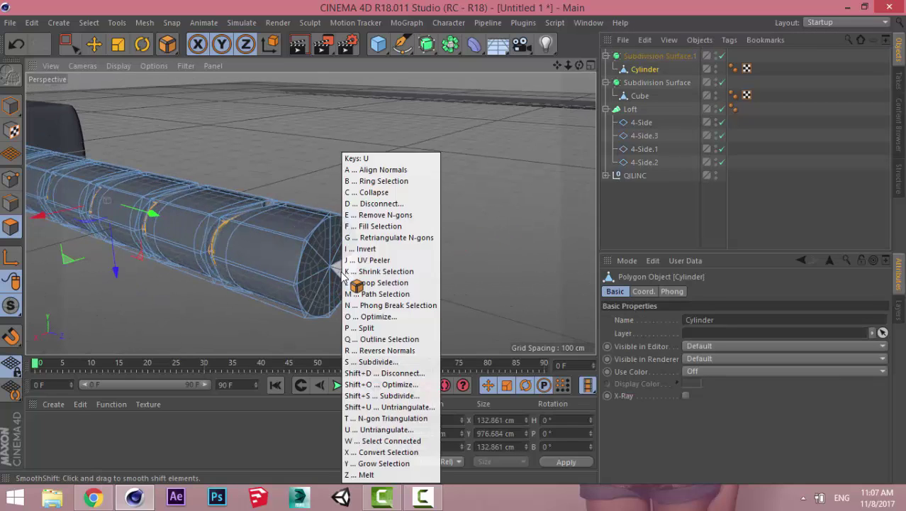
key(l)
click(342, 278)
key(m)
key(w)
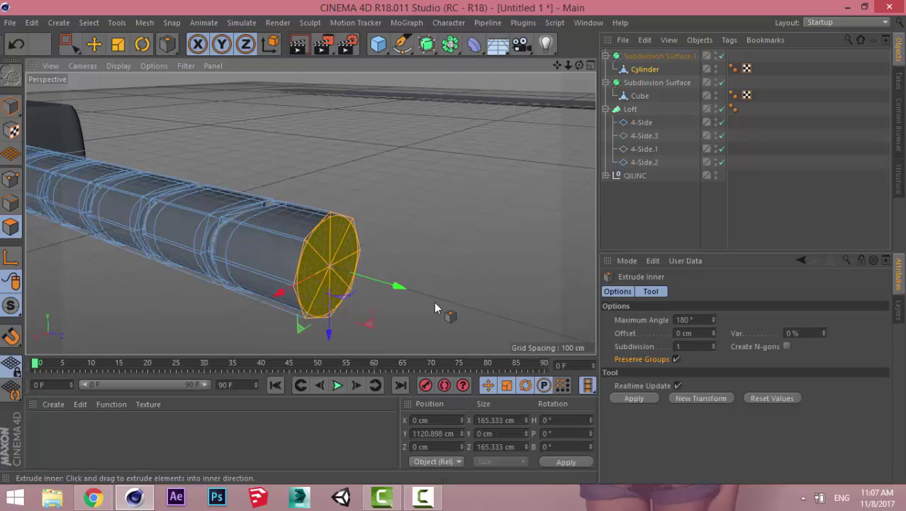
drag(435, 307, 387, 308)
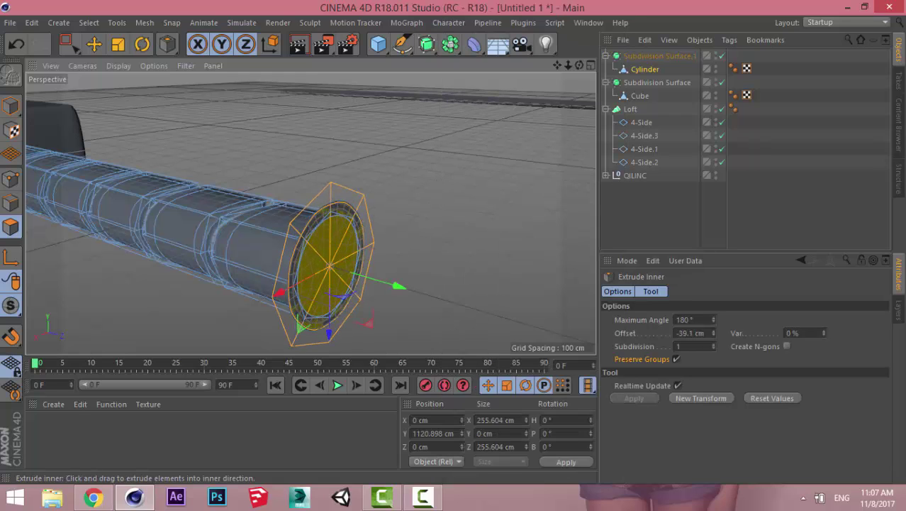
Step: Inset the end cap further, to about -72.3 cm
key(m)
key(y)
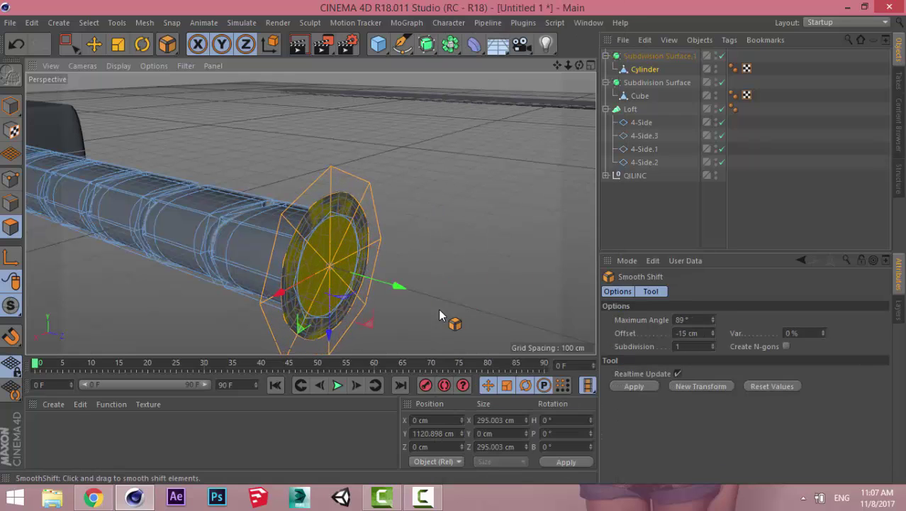
key(m)
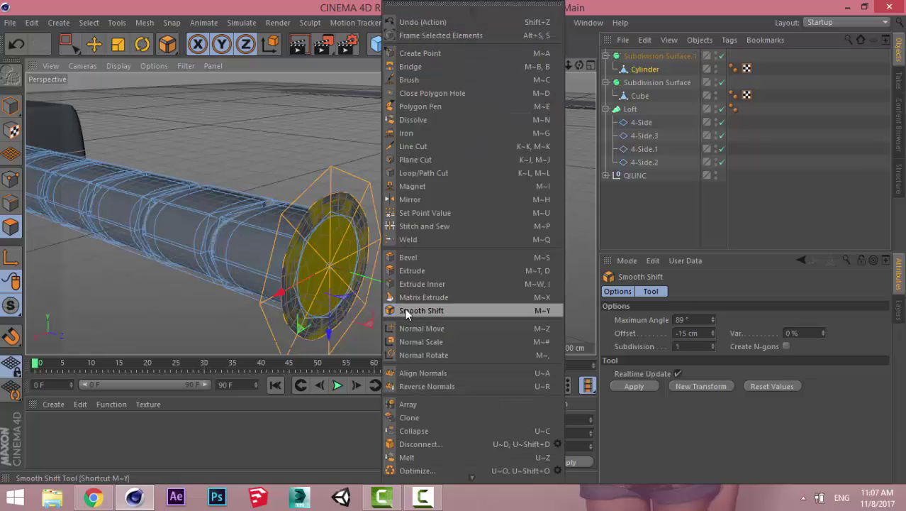
click(419, 284)
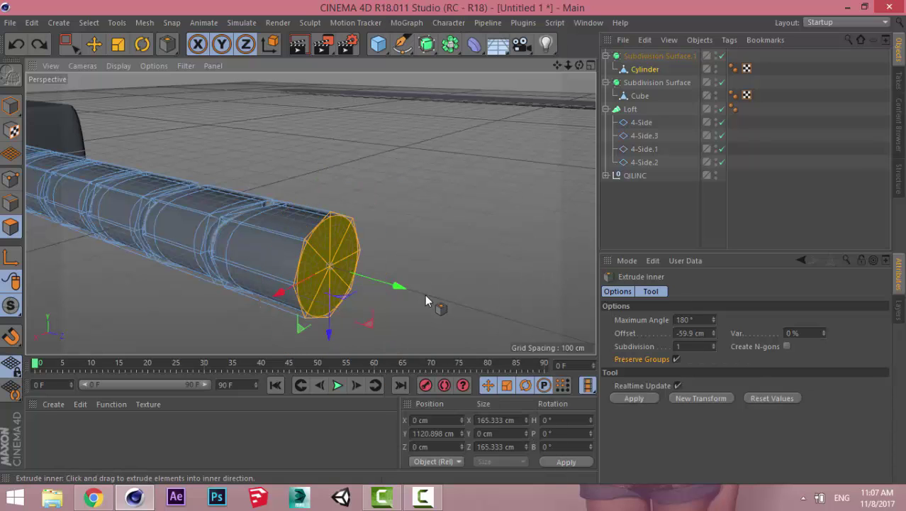
mouse_move(400, 329)
mouse_down()
mouse_move(348, 330)
mouse_move(400, 324)
mouse_up()
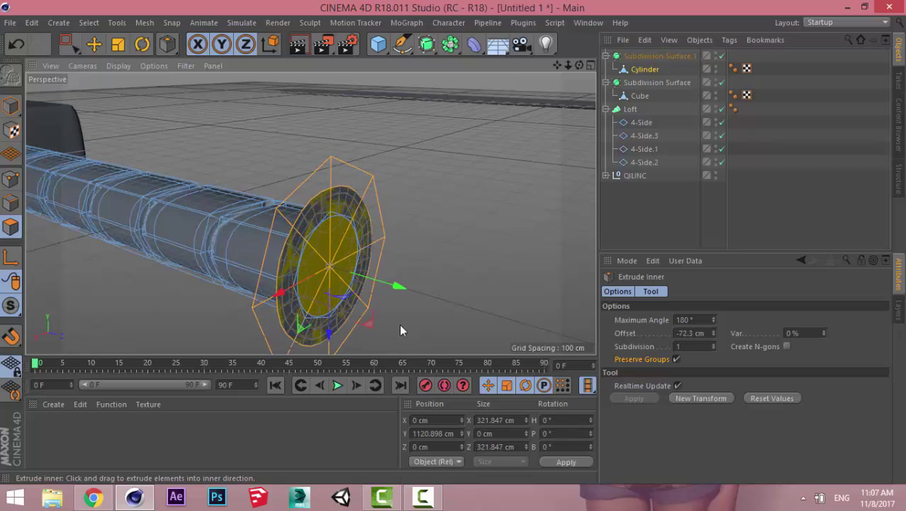
Step: Apply Smooth Shift to the inset end cap and view it from the side
key(m)
click(438, 311)
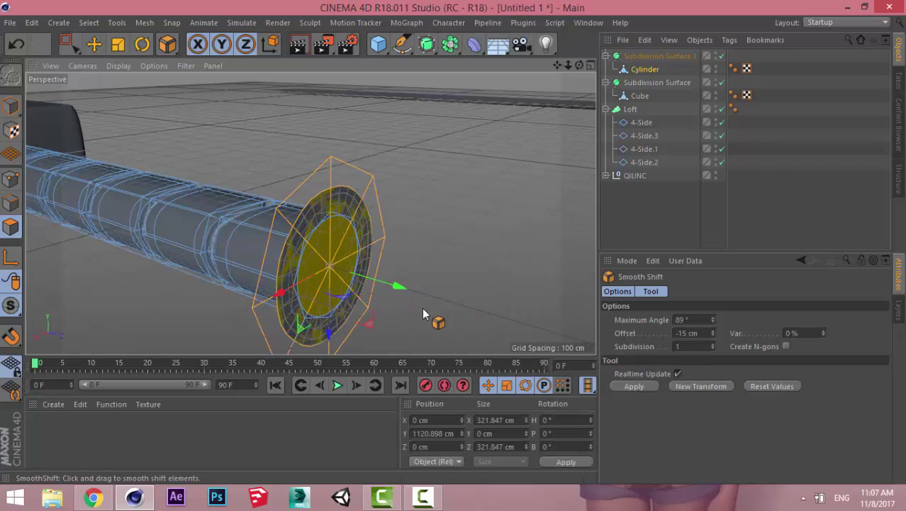
drag(378, 308, 394, 271)
key(m)
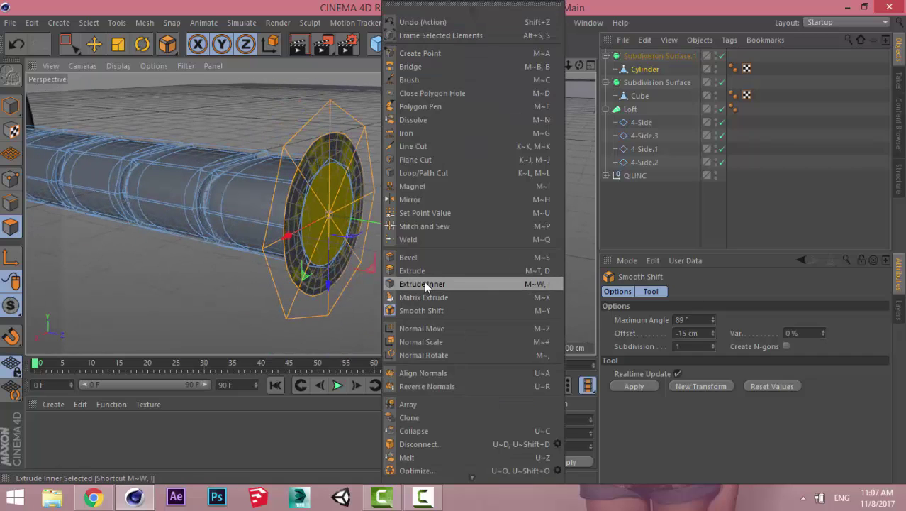
click(426, 274)
key(m)
click(447, 310)
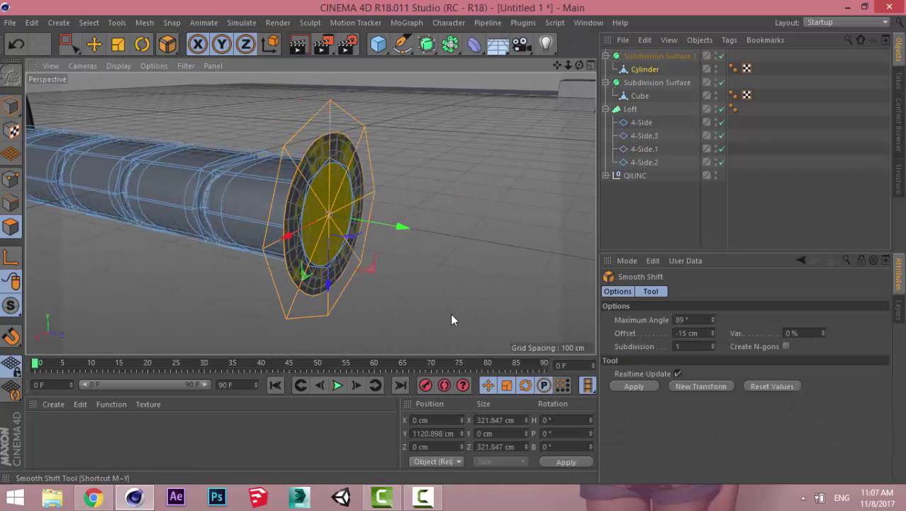
alt+drag(450, 313, 386, 280)
Step: Smooth-shift the end cap outward to a shallow 11.2 cm, discarding an oversized first attempt
drag(323, 213, 458, 228)
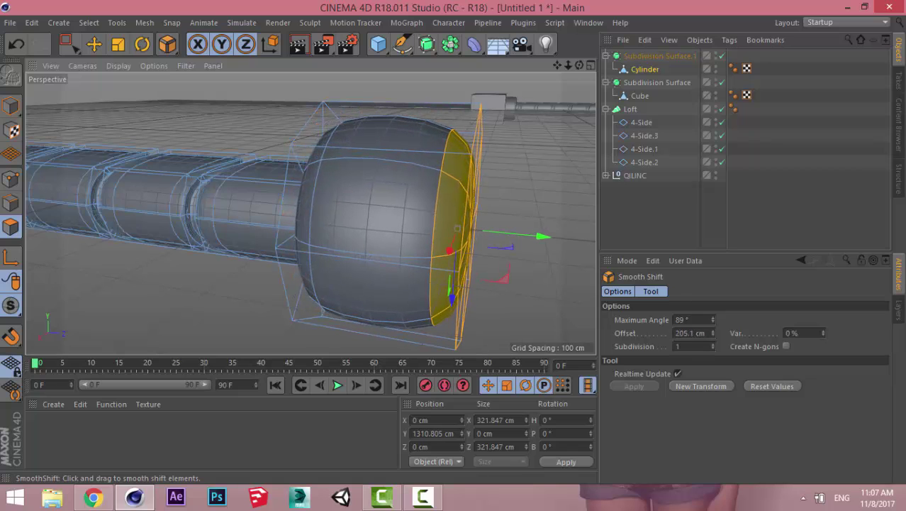
key(ctrl+z)
mouse_move(323, 213)
mouse_down()
mouse_move(364, 283)
mouse_move(398, 219)
mouse_move(357, 289)
mouse_up()
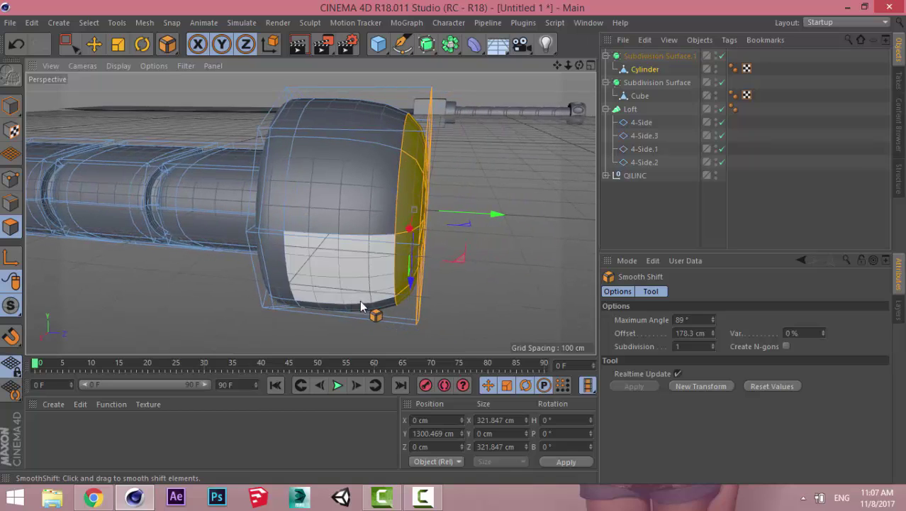
mouse_move(357, 288)
mouse_down()
mouse_move(347, 330)
mouse_move(351, 273)
mouse_move(476, 228)
mouse_move(476, 330)
mouse_move(442, 251)
mouse_move(323, 246)
mouse_move(263, 297)
mouse_move(216, 319)
mouse_move(313, 257)
mouse_up()
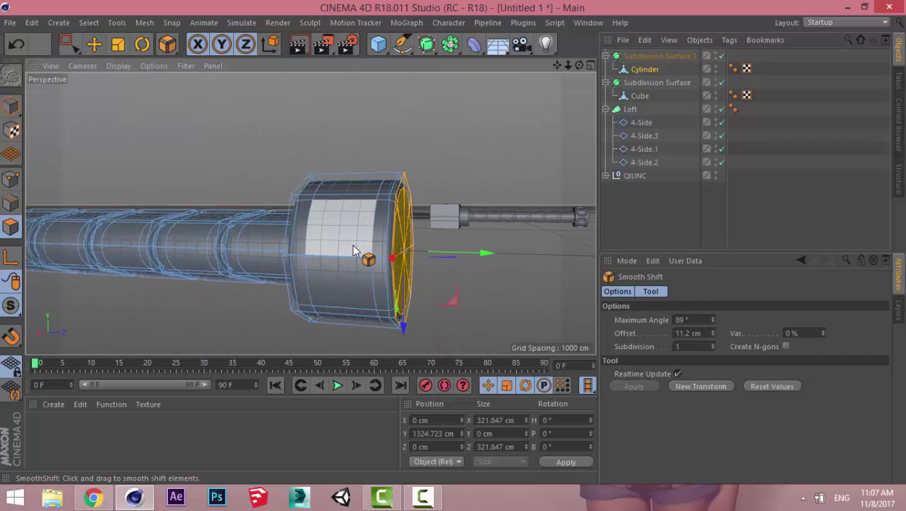
key(u)
key(l)
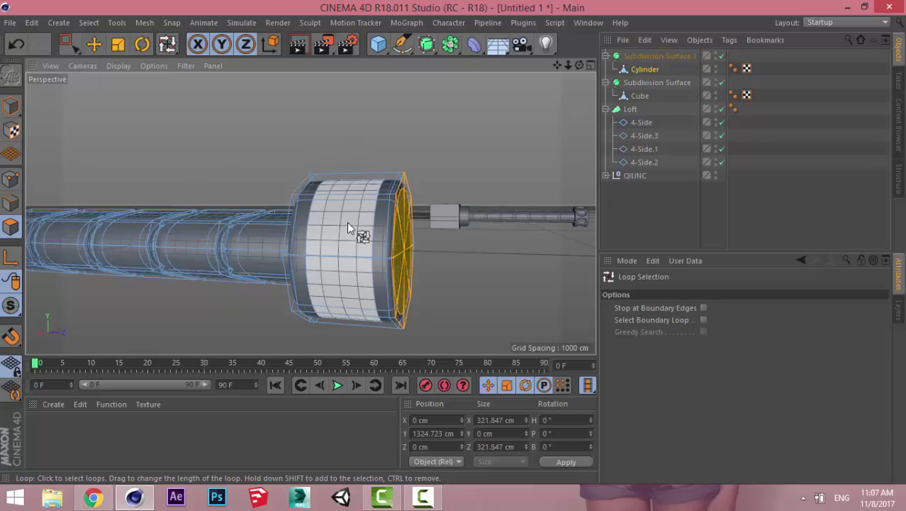
Step: Loop-select the pommel's middle band and Extrude Inner it with Preserve Groups off
click(347, 207)
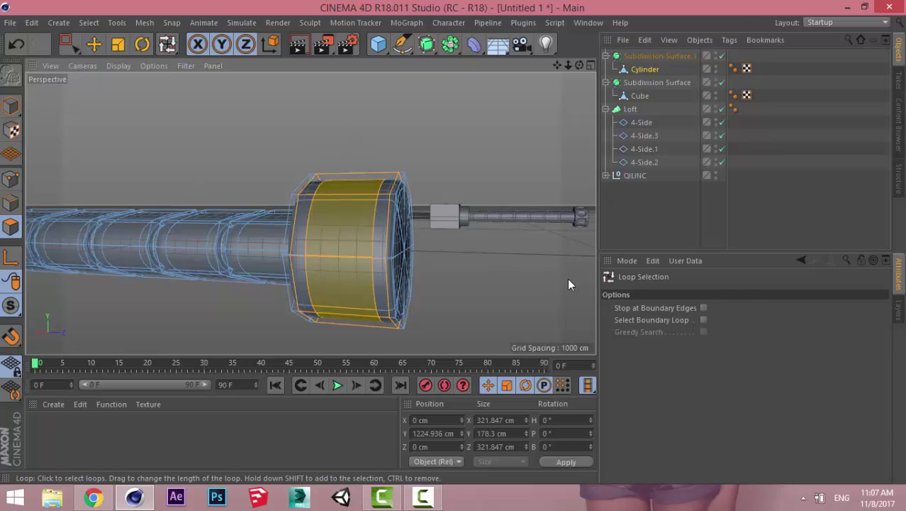
right_click(569, 281)
click(630, 285)
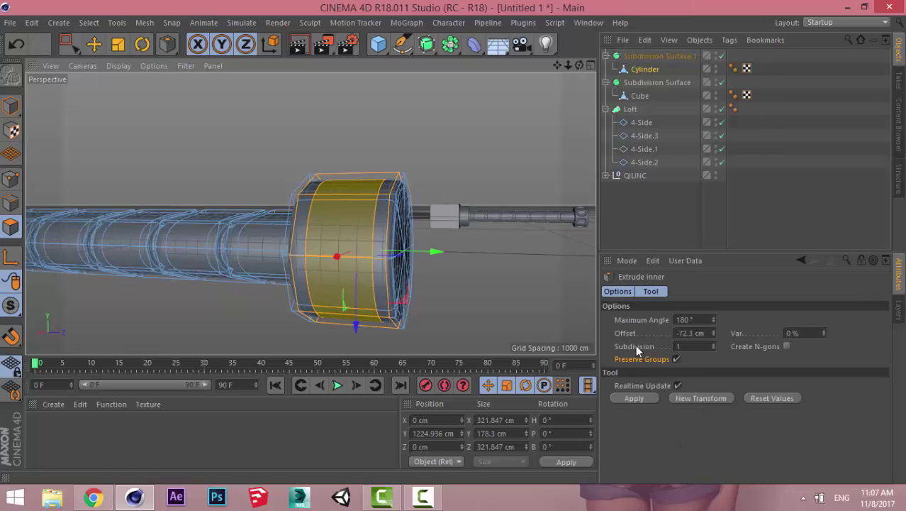
click(676, 359)
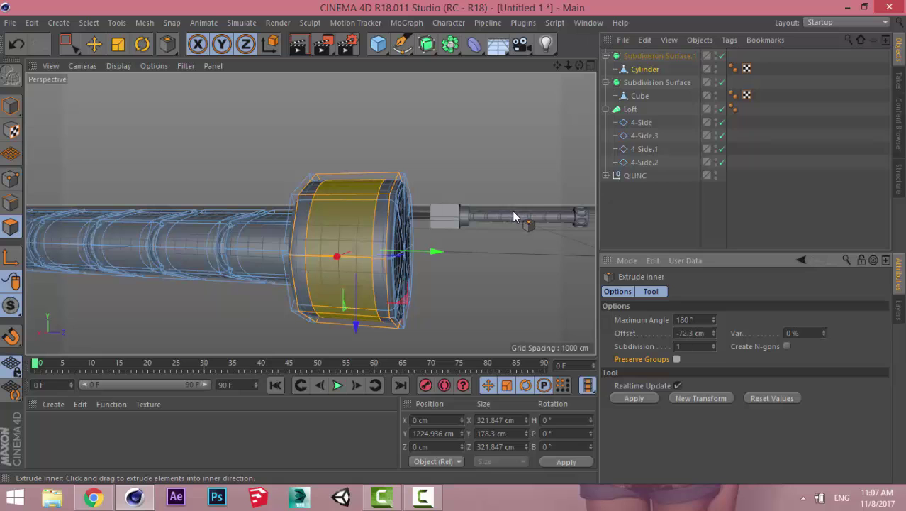
mouse_move(527, 247)
mouse_down()
mouse_move(539, 247)
mouse_move(527, 247)
mouse_up()
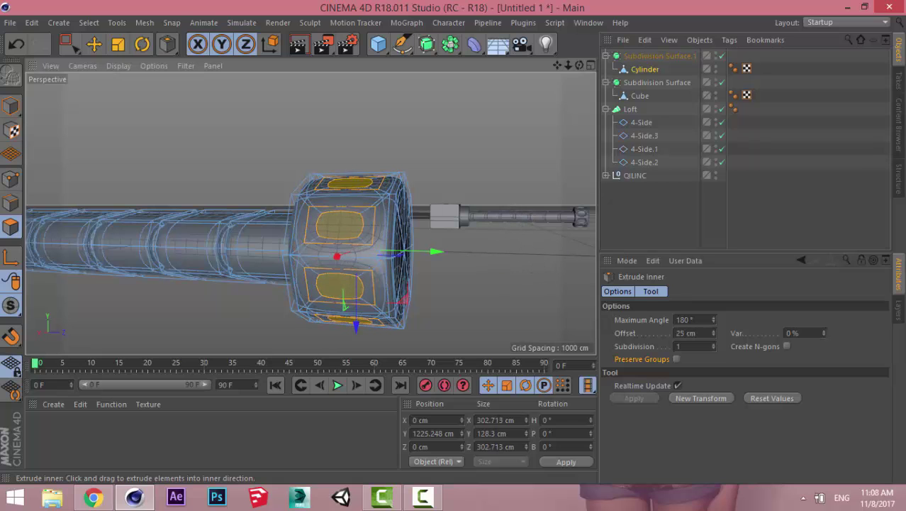
Step: Smooth Shift the inset panels inward about -29 cm into oval recesses, then deselect and inspect
right_click(527, 246)
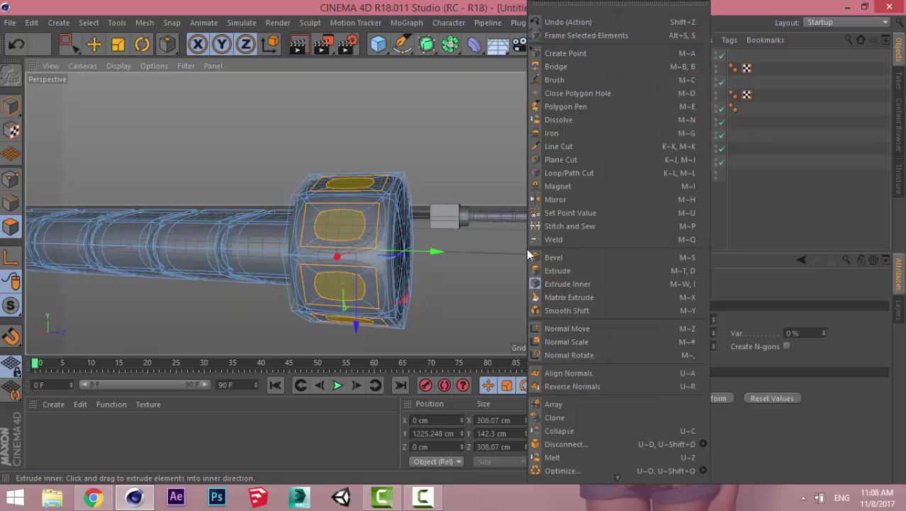
click(561, 311)
drag(450, 302, 432, 302)
click(631, 231)
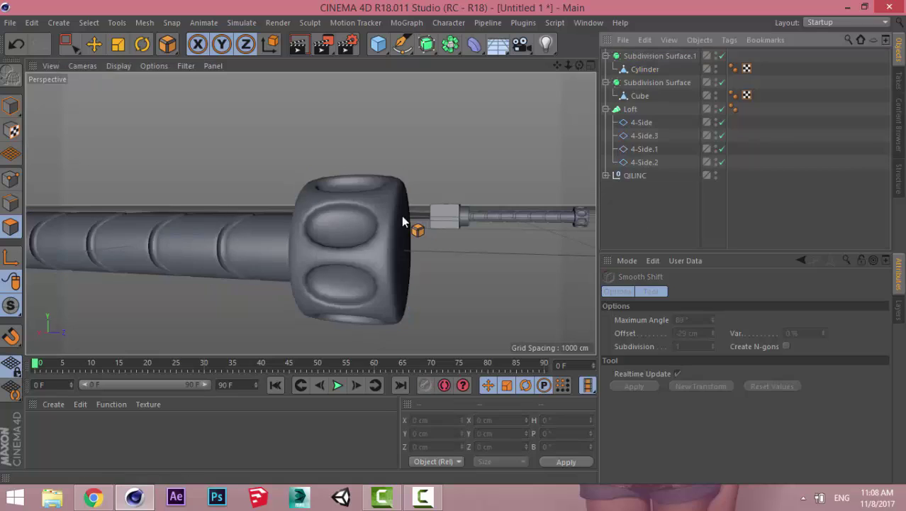
mouse_move(401, 215)
alt+mouse_down()
mouse_move(269, 260)
mouse_move(61, 231)
alt+mouse_up()
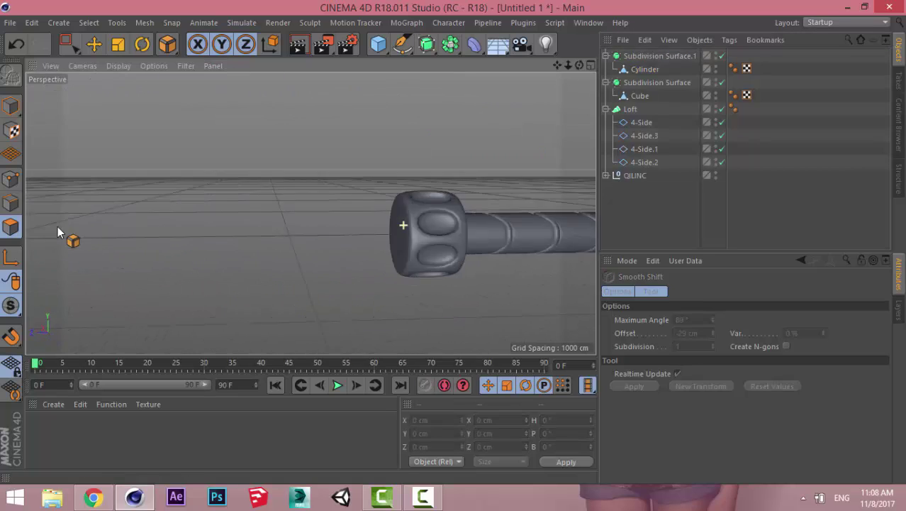
alt+drag(403, 225, 402, 225)
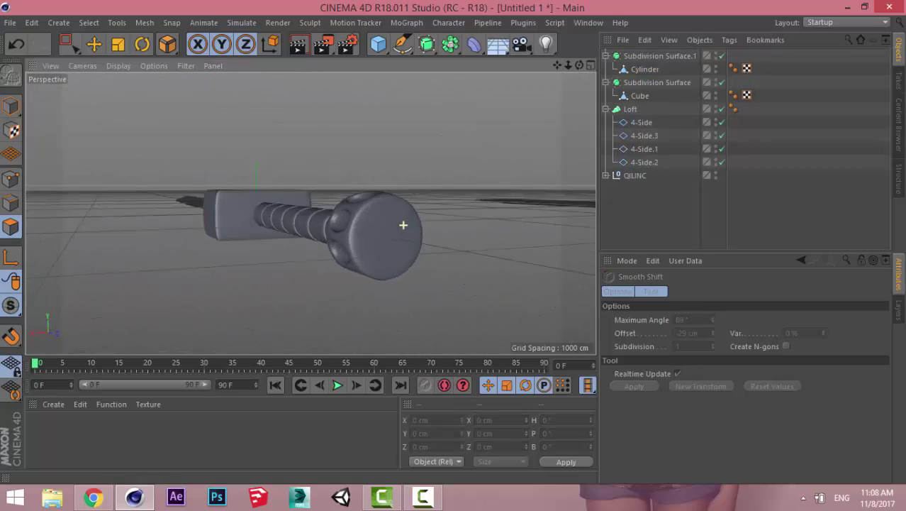
mouse_move(509, 152)
alt+mouse_down()
mouse_move(439, 219)
mouse_move(517, 202)
mouse_move(468, 205)
mouse_move(116, 325)
mouse_move(230, 289)
mouse_move(243, 166)
mouse_move(341, 176)
alt+mouse_up()
scroll(340, 181, up, 5)
Step: Select the cylinder and loop-select its round end cap polygons
scroll(340, 182, up, 3)
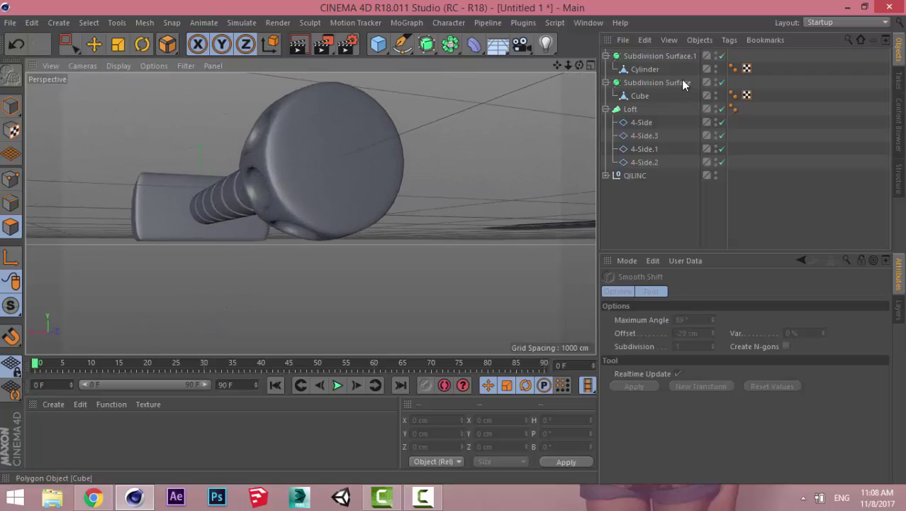
click(368, 149)
alt+drag(421, 103, 384, 184)
key(u)
key(l)
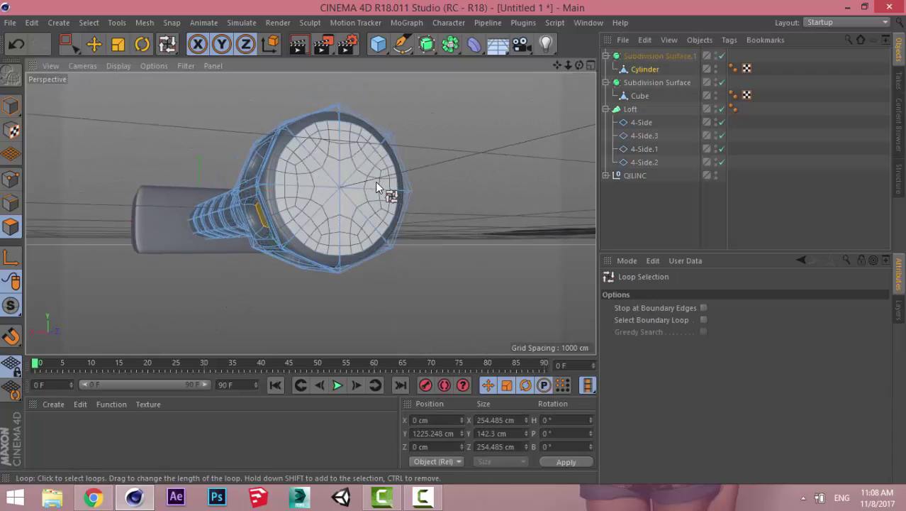
click(378, 183)
Step: Extrude Inner the end cap as one ring with Preserve Groups on
right_click(461, 185)
click(523, 283)
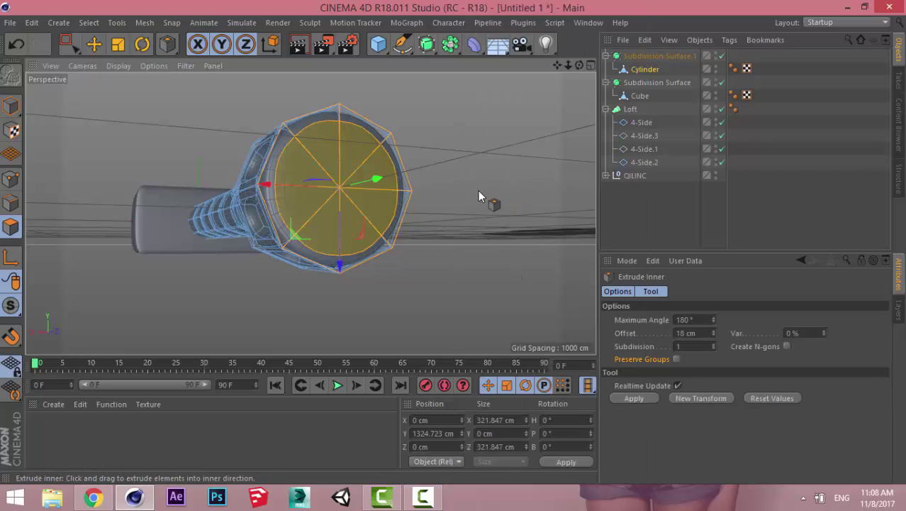
drag(486, 196, 535, 228)
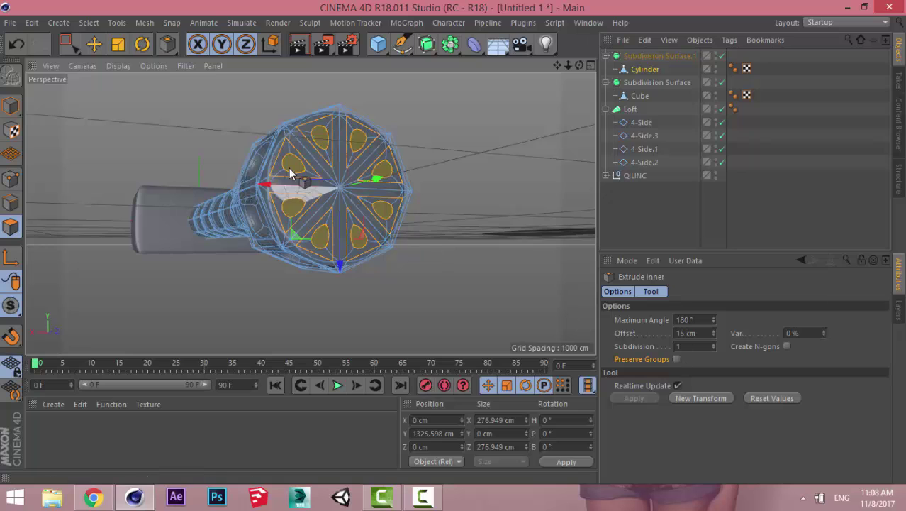
key(ctrl+z)
click(676, 359)
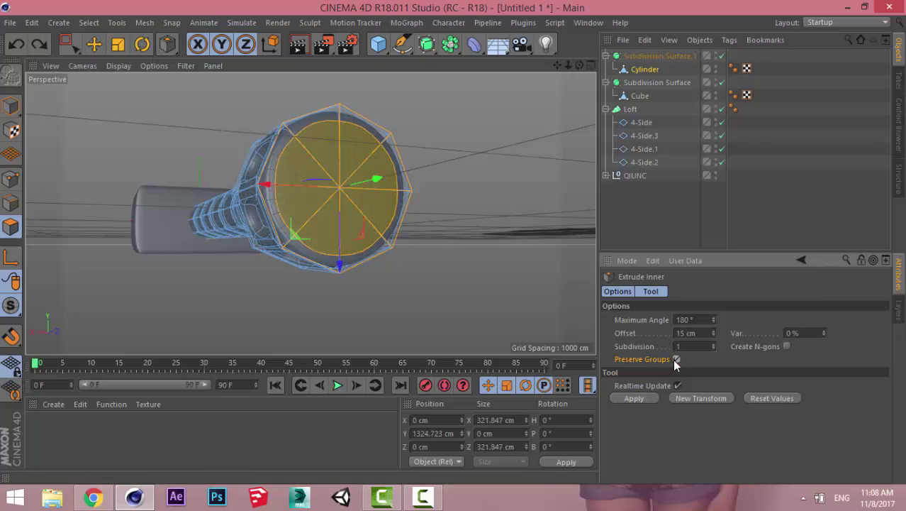
drag(490, 206, 500, 209)
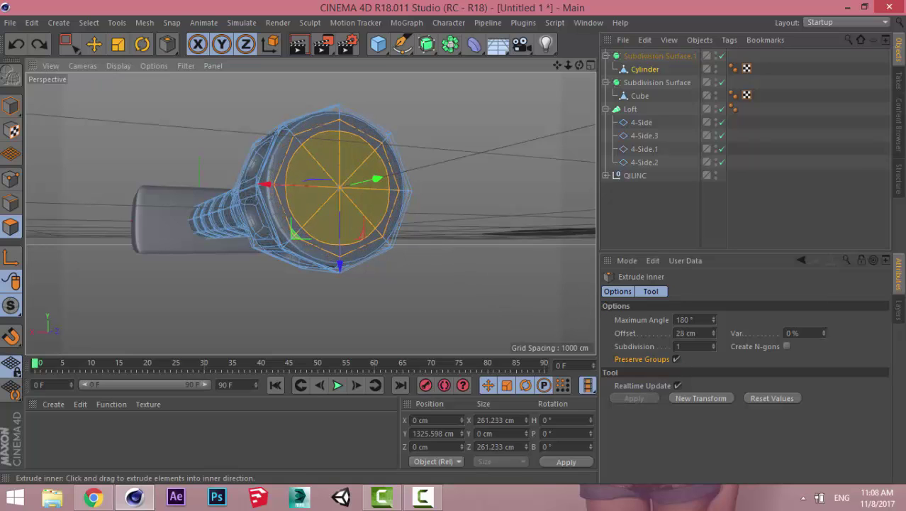
Step: Smooth Shift the inset cap 75.4 cm into the pommel as a recessed disc
right_click(586, 293)
click(604, 315)
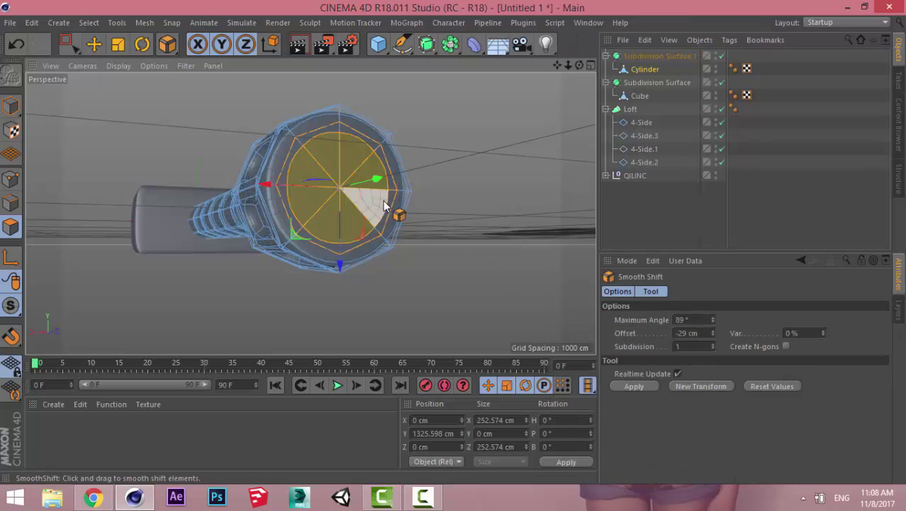
mouse_move(391, 213)
mouse_down()
mouse_move(474, 199)
mouse_move(464, 200)
mouse_up()
scroll(355, 179, up, 5)
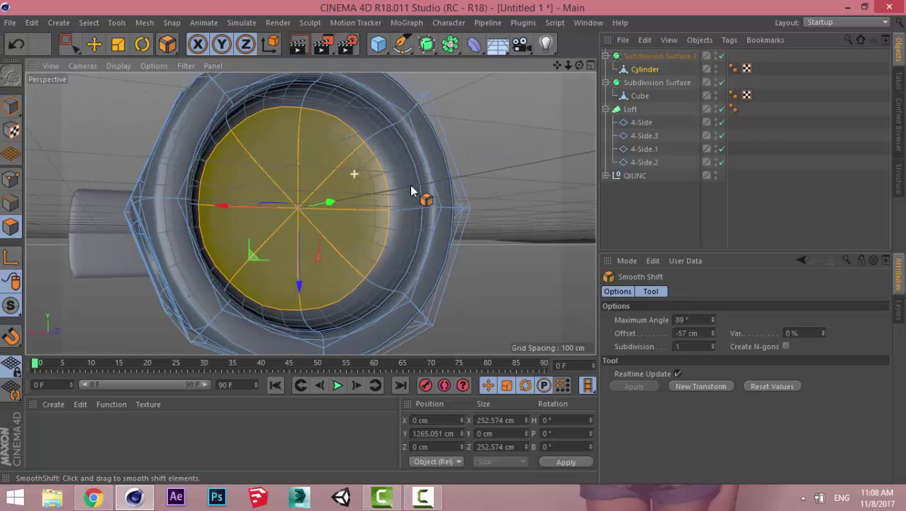
drag(410, 185, 497, 185)
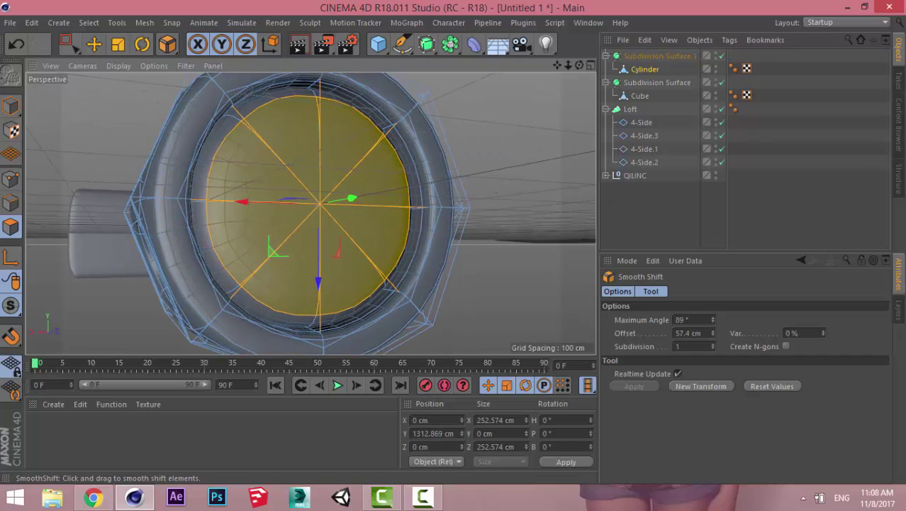
mouse_move(434, 237)
mouse_down()
mouse_move(493, 238)
mouse_move(391, 239)
mouse_move(511, 238)
mouse_move(502, 238)
mouse_up()
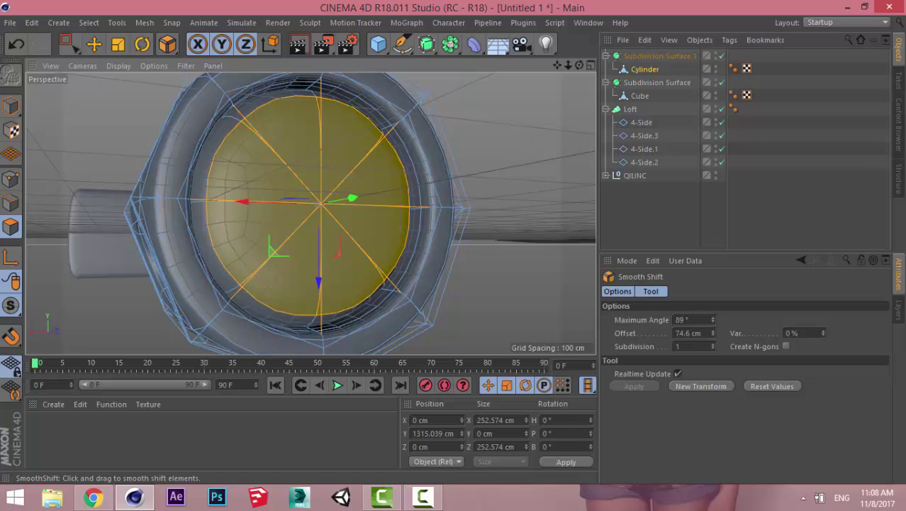
Step: Deselect and orbit around to inspect the recessed pommel, block and cylinder
click(630, 234)
scroll(390, 221, down, 3)
mouse_move(423, 228)
alt+mouse_down()
mouse_move(341, 219)
mouse_move(330, 269)
mouse_move(463, 283)
mouse_move(340, 269)
alt+mouse_up()
scroll(267, 283, down, 5)
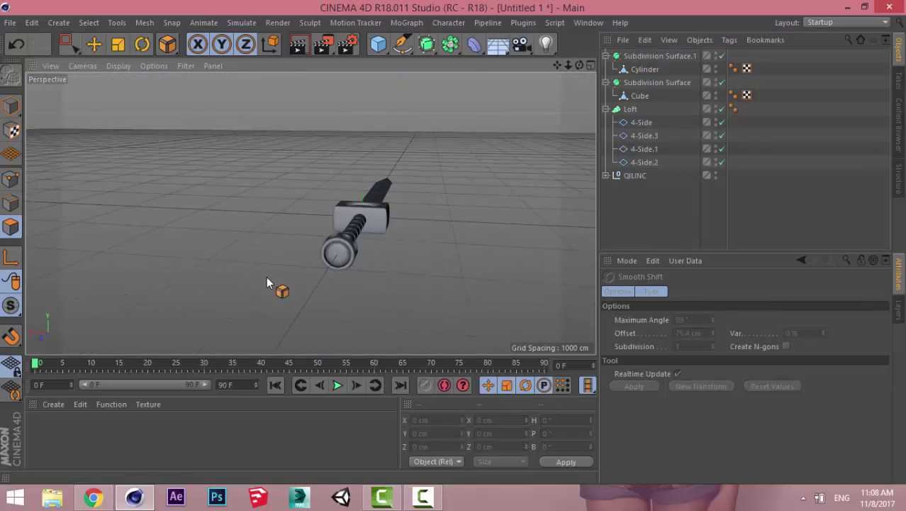
mouse_move(265, 283)
alt+mouse_down()
mouse_move(489, 288)
mouse_move(208, 233)
mouse_move(193, 215)
mouse_move(199, 198)
mouse_move(175, 205)
mouse_move(308, 276)
mouse_move(334, 277)
mouse_move(342, 209)
mouse_move(469, 228)
mouse_move(237, 310)
mouse_move(303, 259)
mouse_move(323, 215)
alt+mouse_up()
scroll(178, 257, up, 3)
scroll(165, 261, up, 2)
scroll(165, 260, up, 3)
scroll(175, 205, up, 2)
mouse_move(370, 241)
alt+mouse_down()
mouse_move(382, 221)
mouse_move(394, 277)
alt+mouse_up()
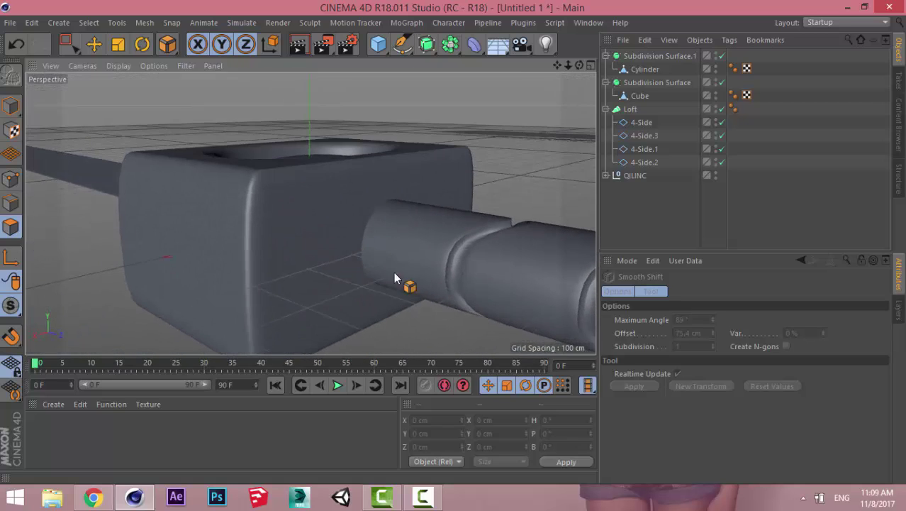
Step: Turn off Subdivision Surface.1 smoothing on the Cylinder
click(644, 69)
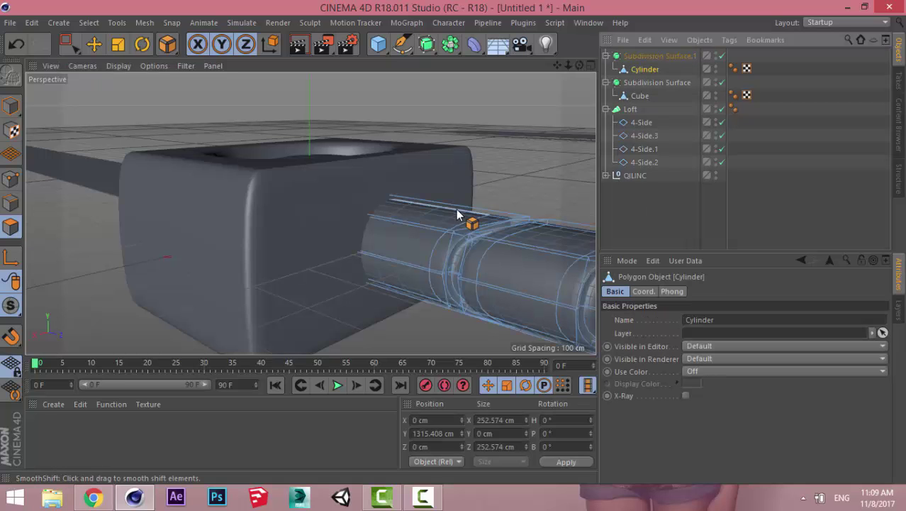
mouse_move(496, 211)
alt+mouse_down()
mouse_move(521, 213)
mouse_move(507, 253)
mouse_move(522, 244)
mouse_move(343, 320)
alt+mouse_up()
click(722, 55)
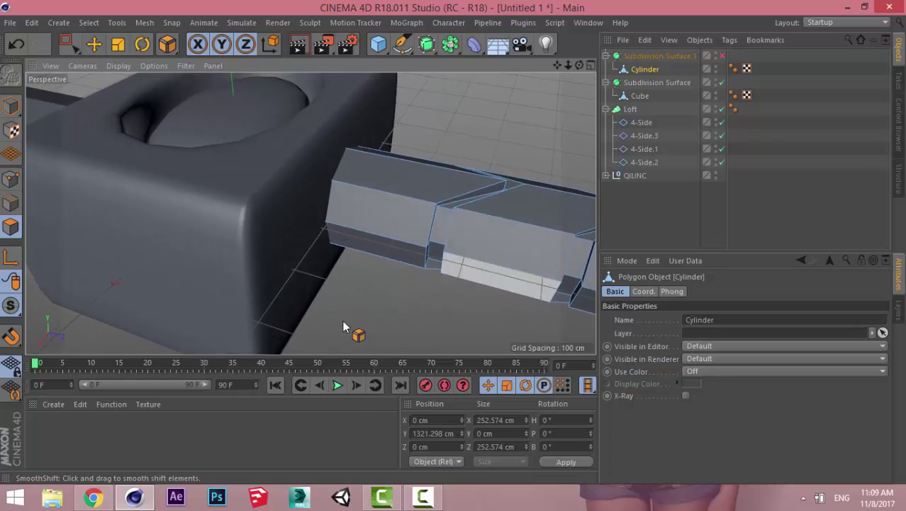
Step: Add a Loop/Path Cut edge loop beside the handle's slit
right_click(343, 319)
click(401, 173)
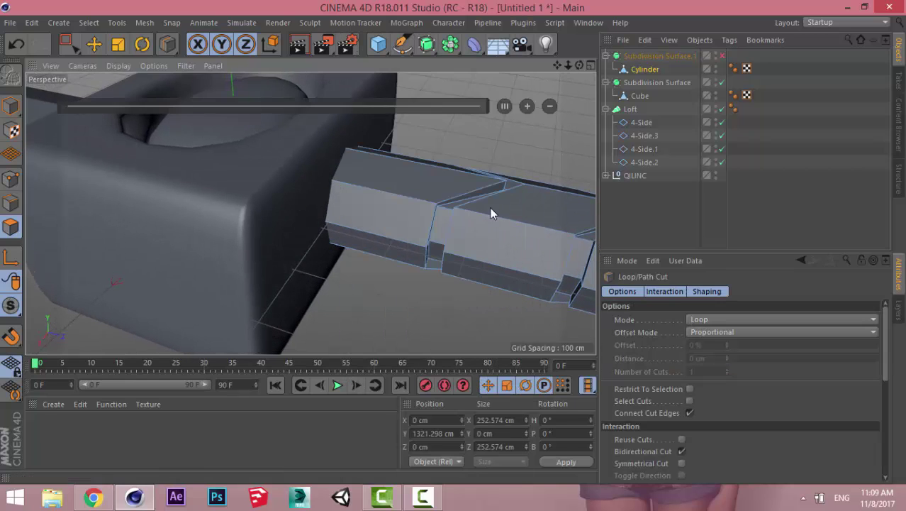
scroll(506, 203, up, 3)
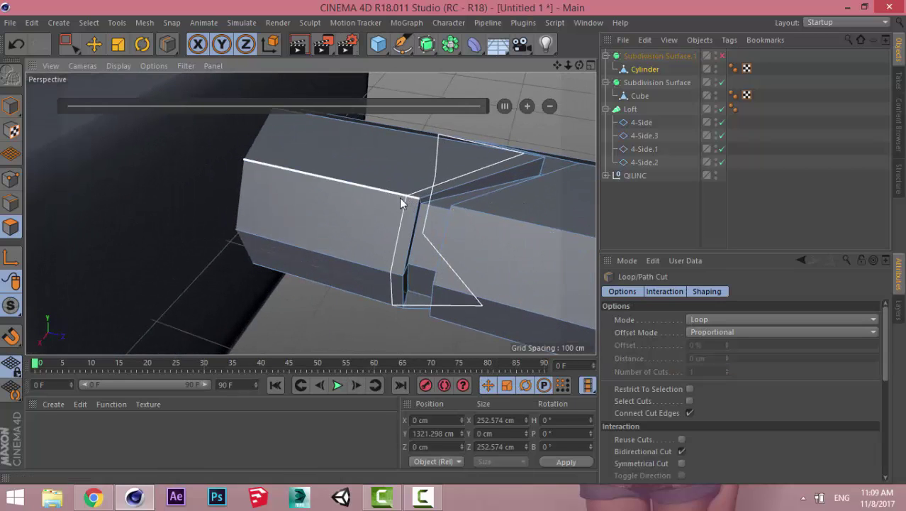
alt+drag(406, 213, 466, 179)
scroll(466, 178, up, 3)
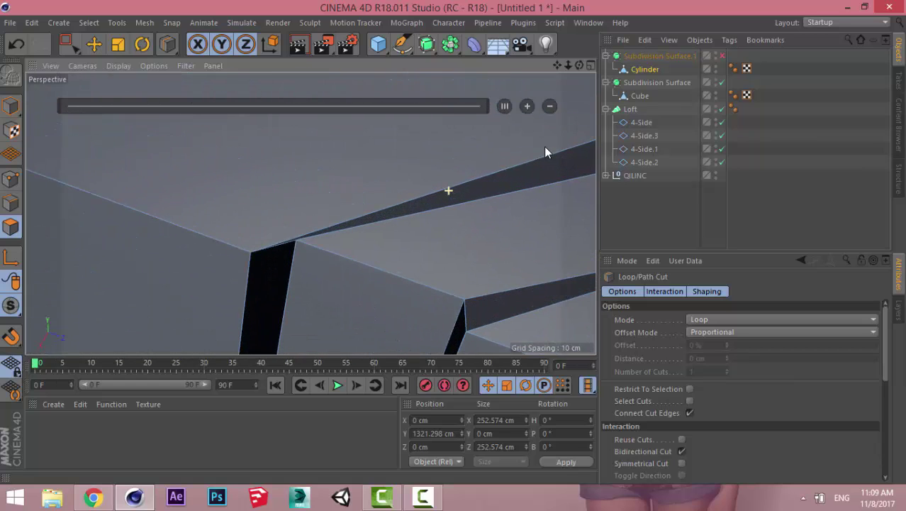
scroll(544, 146, up, 2)
scroll(457, 179, up, 2)
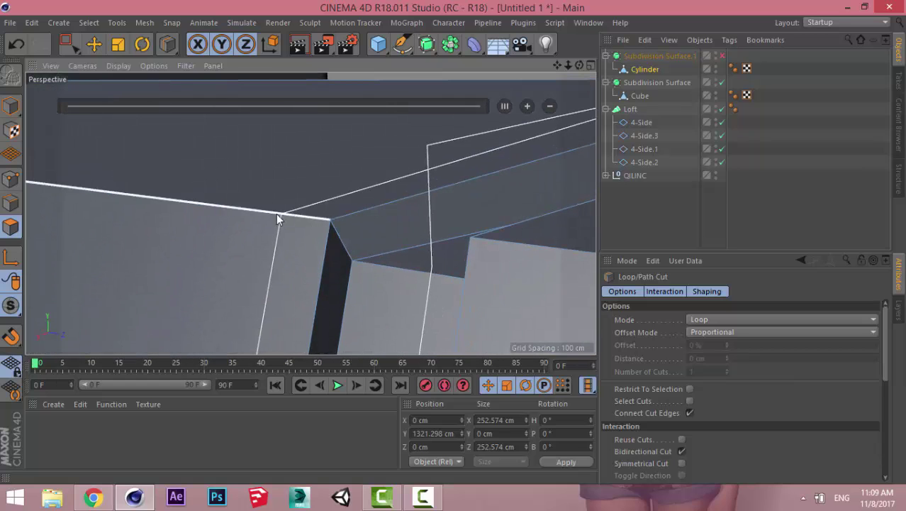
click(242, 211)
scroll(243, 213, down, 2)
alt+drag(273, 263, 290, 232)
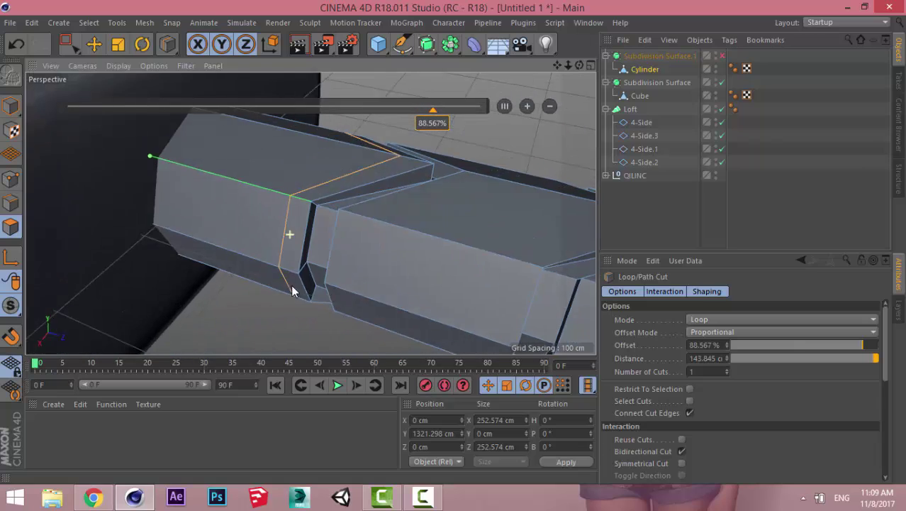
Step: Loop-select the new edge loop and flatten it by scaling Y to 0 cm
key(t)
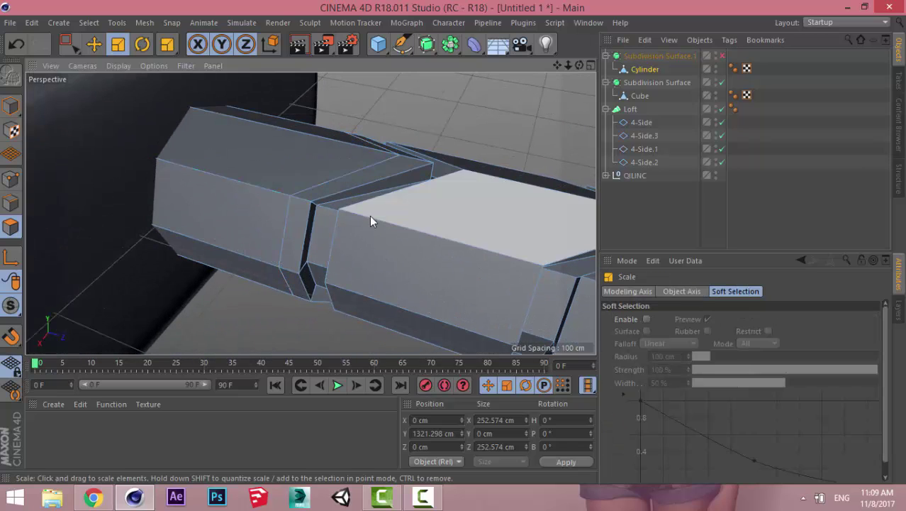
key(u)
key(l)
click(305, 194)
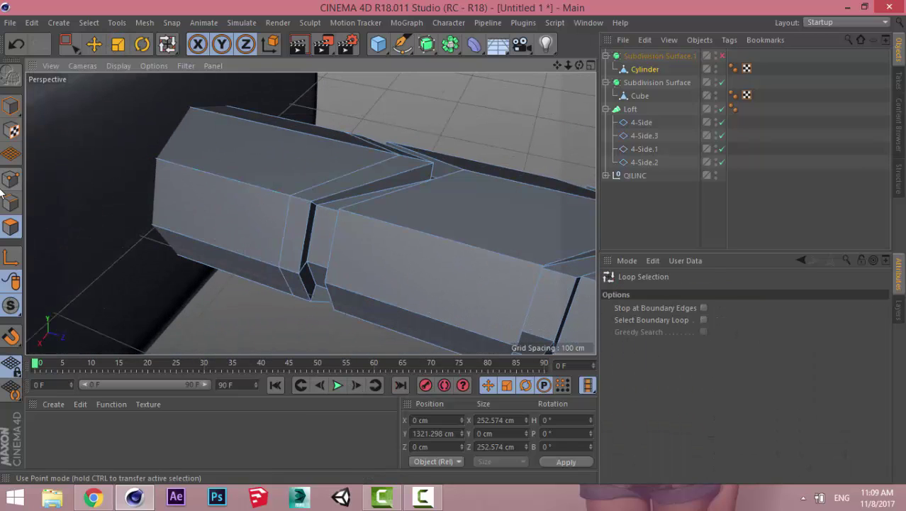
click(288, 203)
key(t)
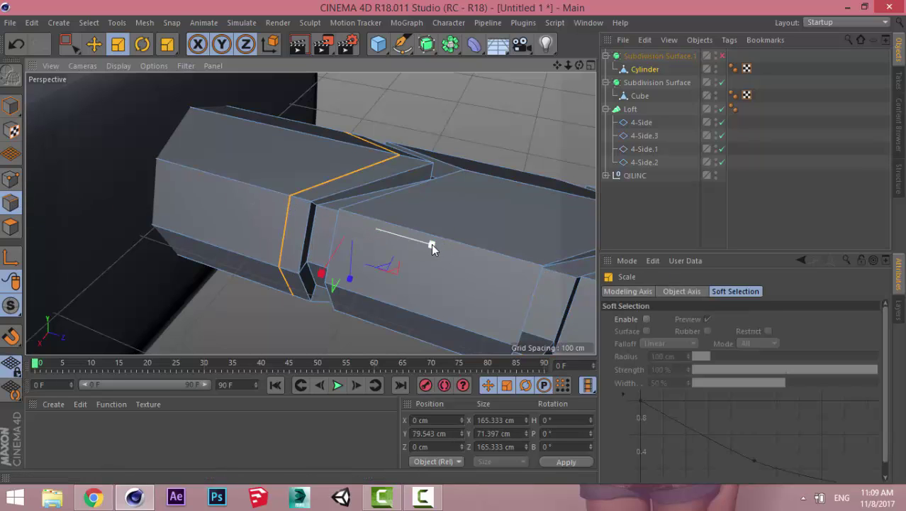
drag(430, 243, 354, 236)
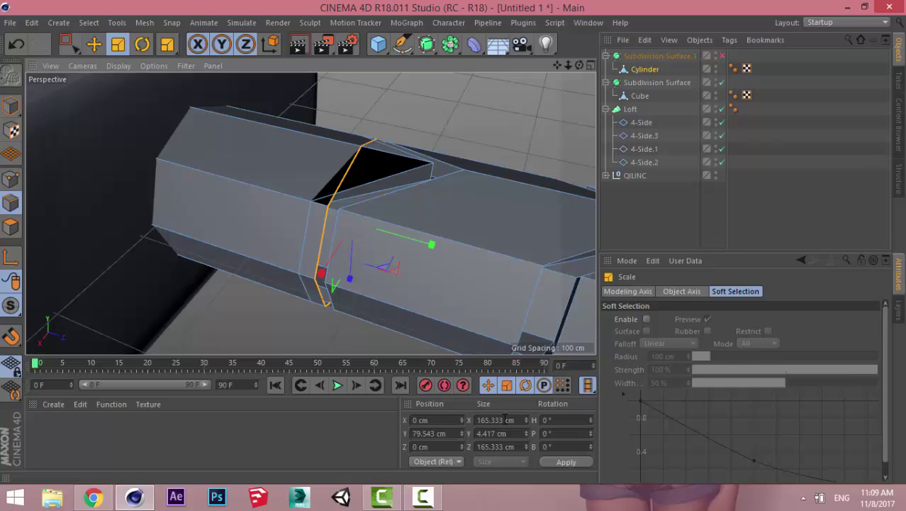
double_click(505, 434)
text(0)
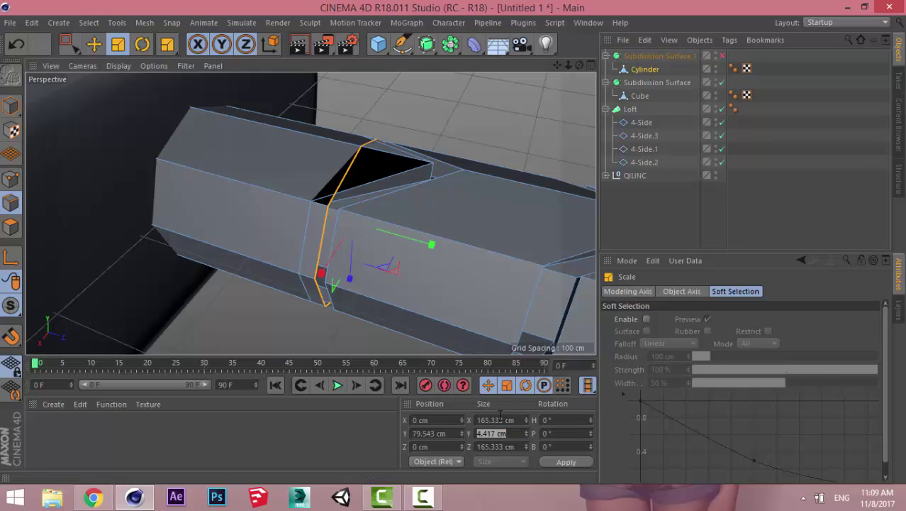
click(559, 460)
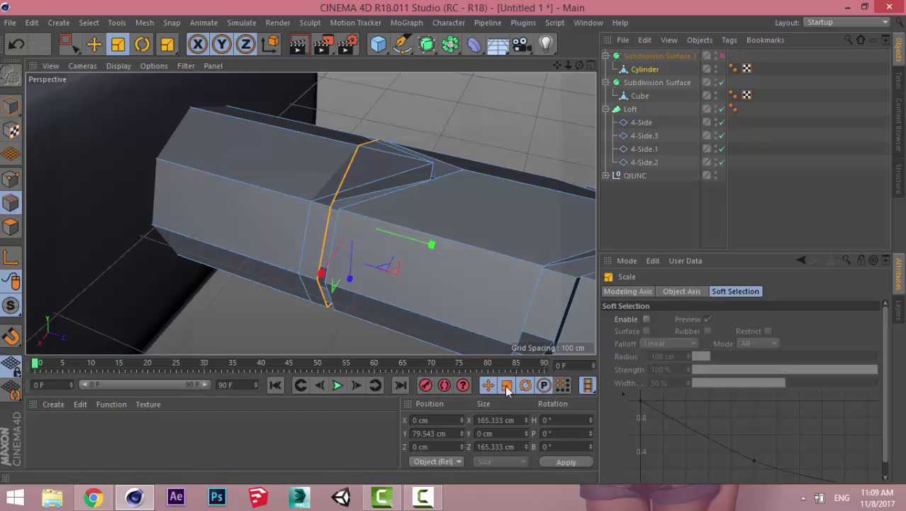
Step: Slide the flattened edge loop about 31 cm along the shaft toward the slit
key(x)
key(e)
drag(432, 241, 400, 245)
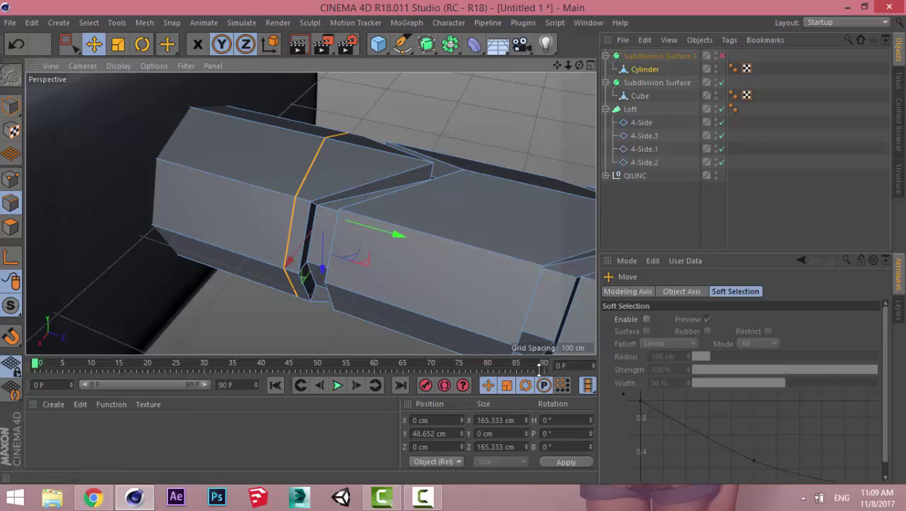
click(647, 70)
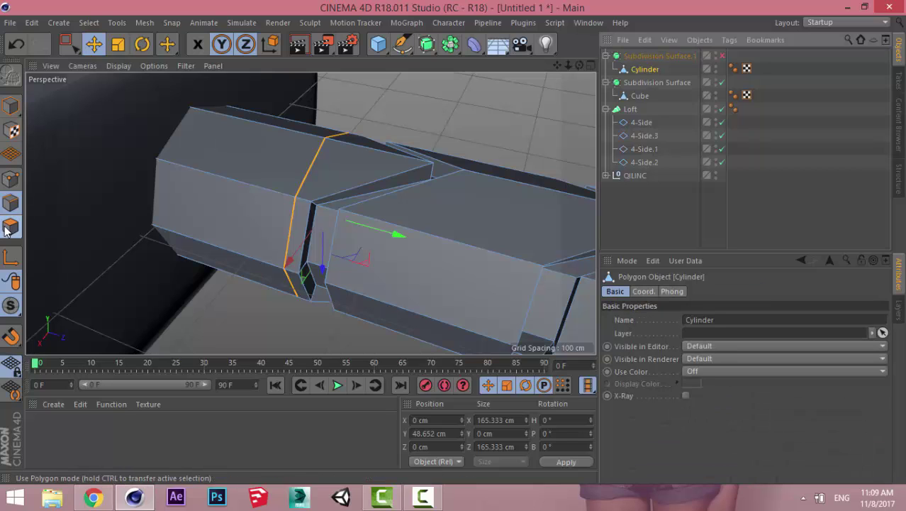
click(10, 227)
Step: Re-enable smoothing and Smooth Shift the cylinder's end ring into a shallow 7.8 cm collar
click(722, 56)
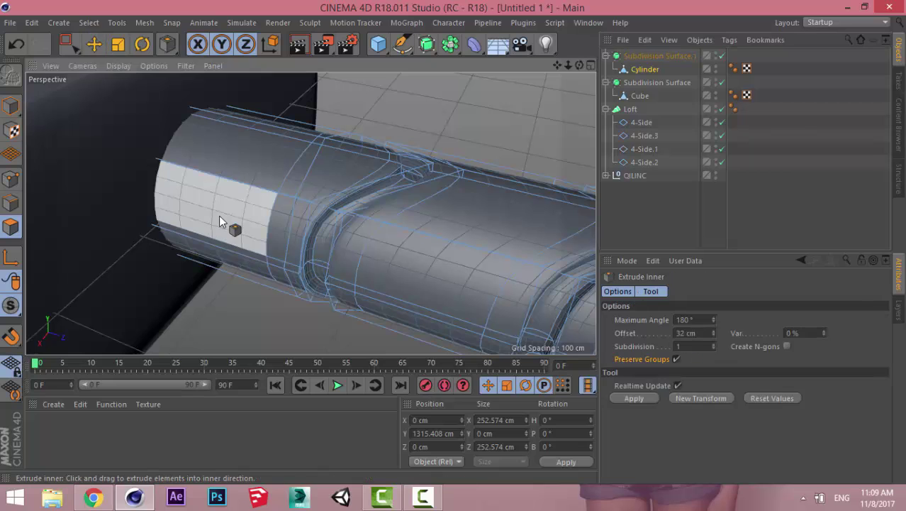
key(u)
key(l)
click(232, 239)
right_click(277, 317)
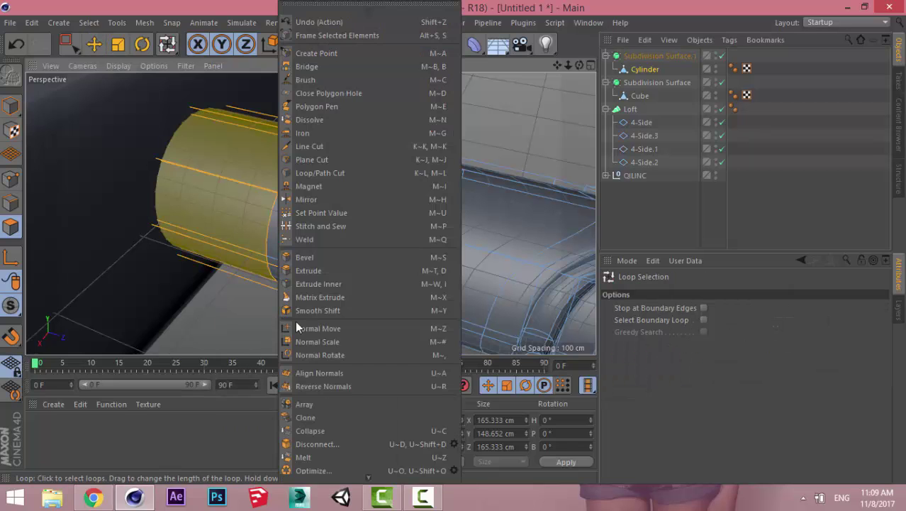
click(298, 308)
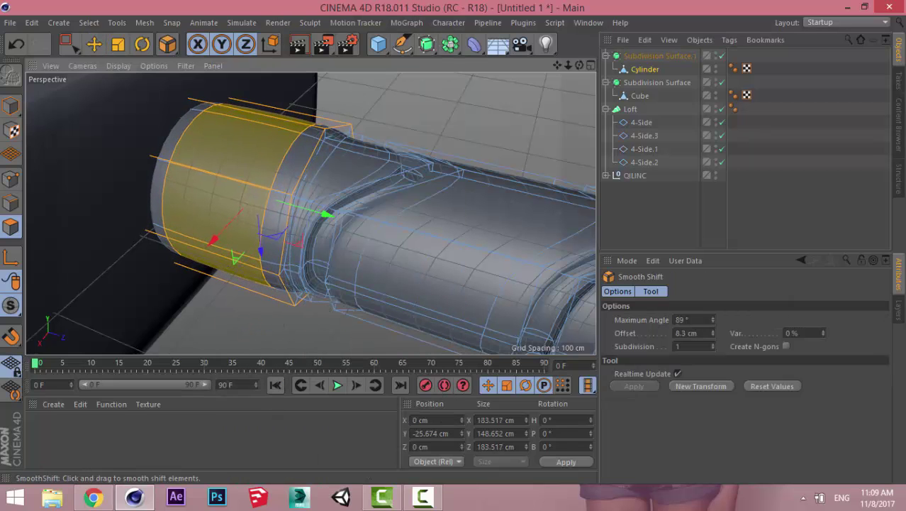
drag(298, 308, 213, 334)
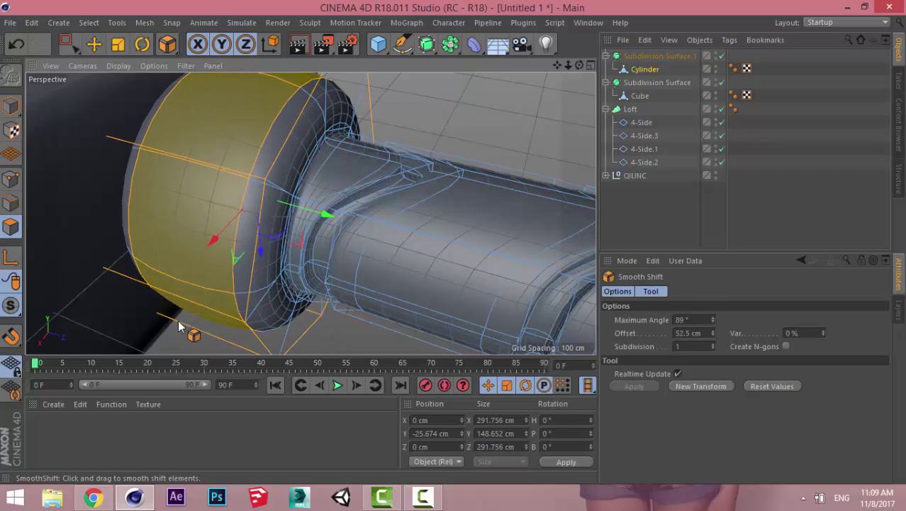
drag(178, 327, 235, 327)
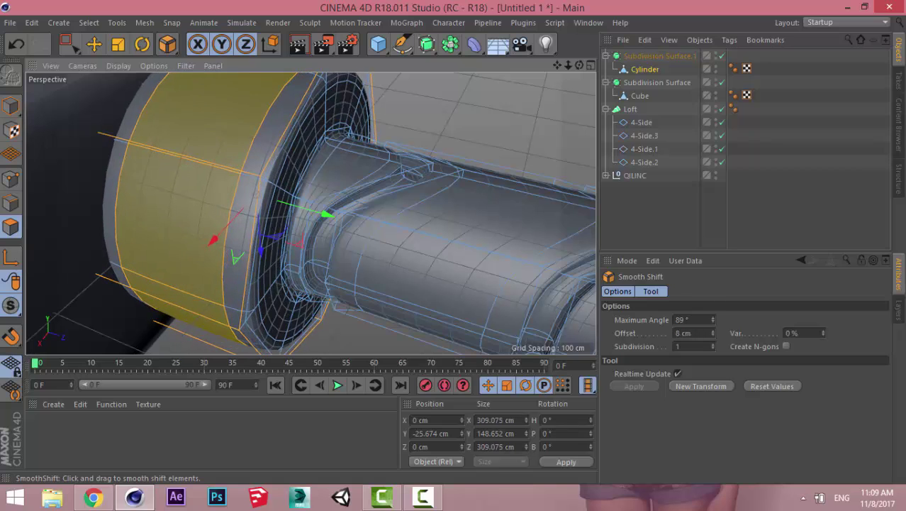
Step: Deselect and orbit out to view the collar and the whole sword
click(673, 226)
mouse_move(324, 253)
alt+mouse_down()
mouse_move(202, 202)
mouse_move(81, 243)
mouse_move(326, 223)
alt+mouse_up()
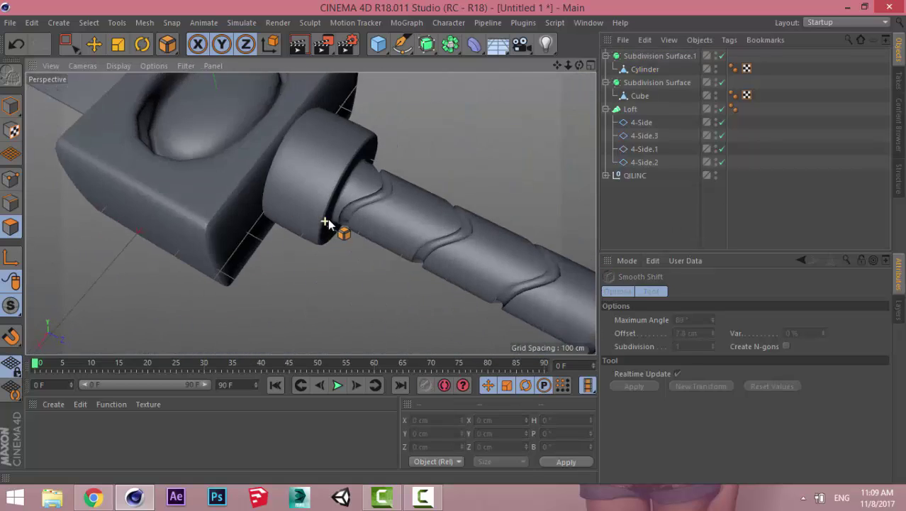
scroll(326, 222, down, 3)
mouse_move(403, 195)
alt+mouse_down()
mouse_move(437, 221)
mouse_move(343, 207)
mouse_move(455, 212)
mouse_move(280, 204)
mouse_move(328, 259)
mouse_move(312, 227)
mouse_move(342, 250)
mouse_move(308, 285)
mouse_move(323, 215)
mouse_move(320, 265)
mouse_move(339, 297)
alt+mouse_up()
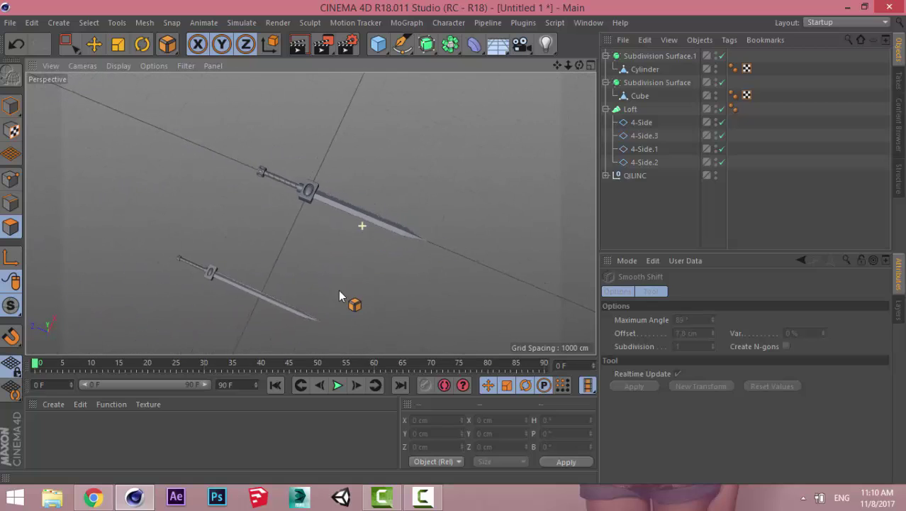
Step: Move the tip profiles 4-Side.2 and 4-Side.1 outward along Z to lengthen the blade
scroll(471, 161, up, 3)
scroll(474, 161, up, 2)
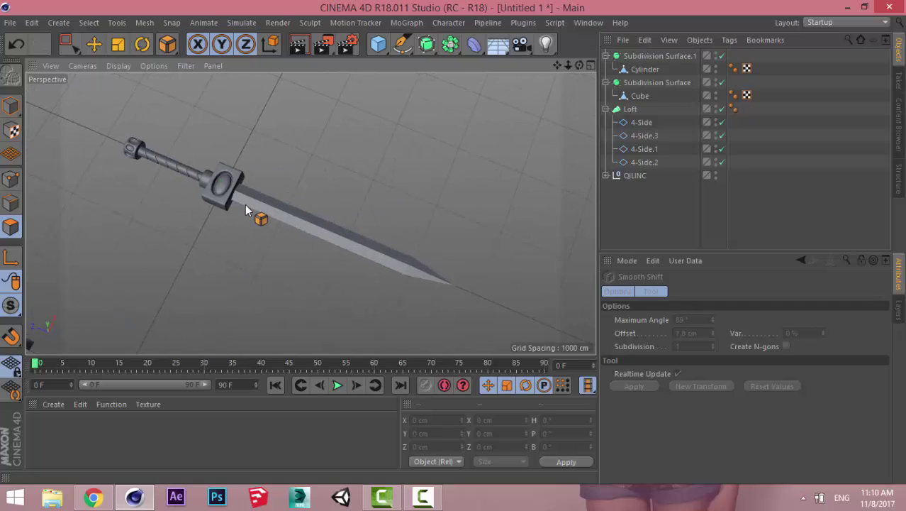
alt+drag(246, 210, 426, 241)
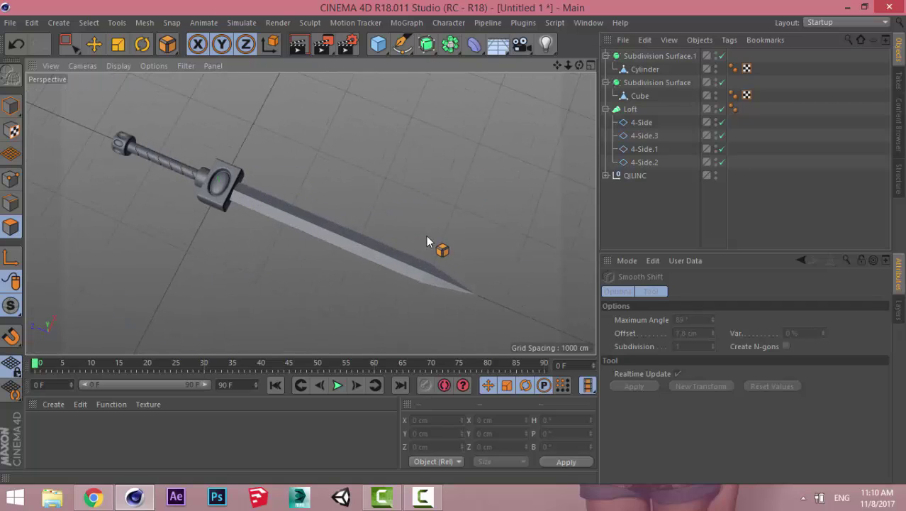
click(647, 164)
ctrl+click(649, 150)
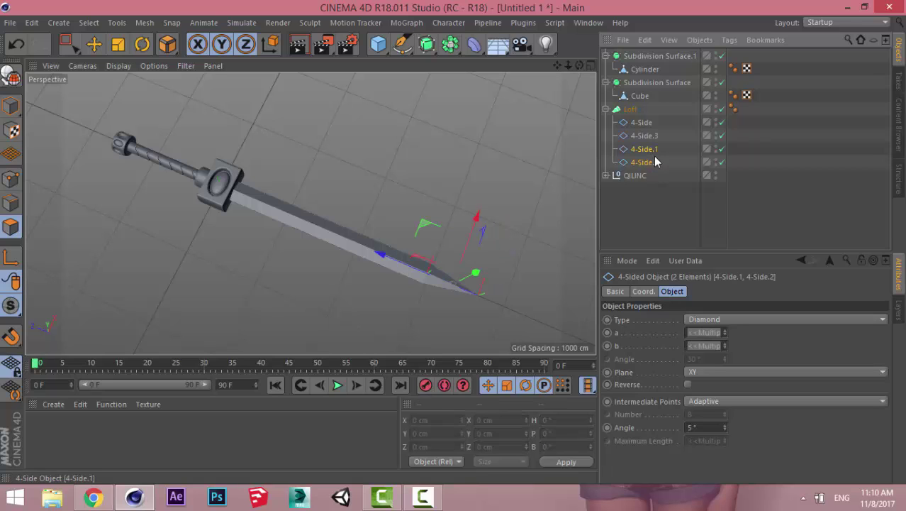
key(e)
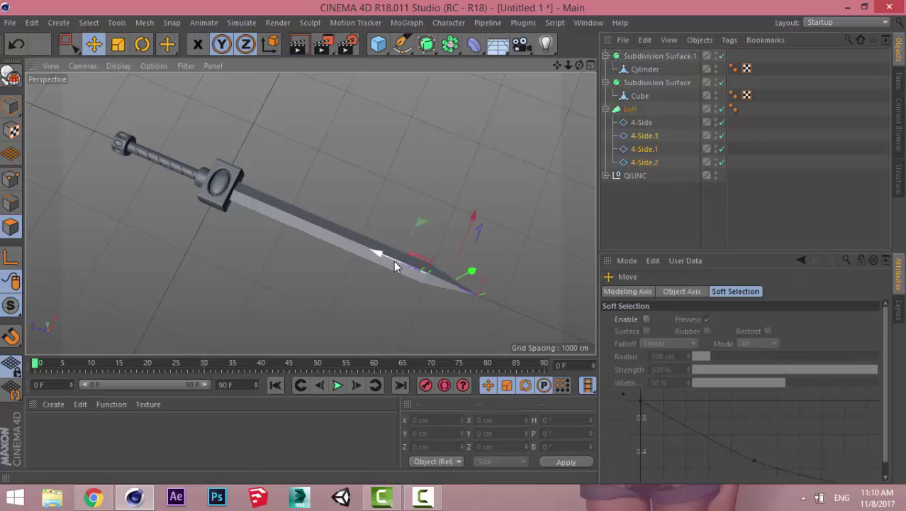
drag(393, 260, 502, 287)
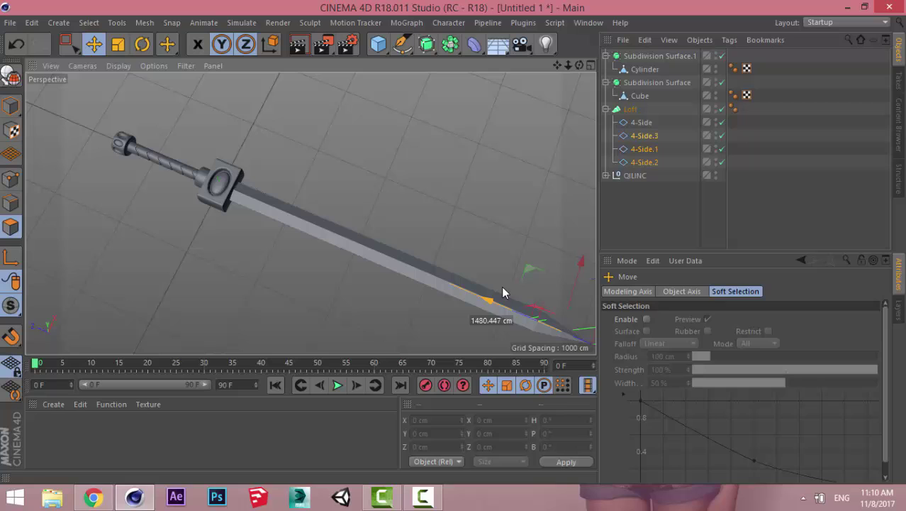
Step: Copy the base profile 4-Side as 4-Side.4 and slide it toward the guard
click(633, 111)
click(639, 122)
scroll(215, 174, up, 3)
scroll(289, 179, up, 3)
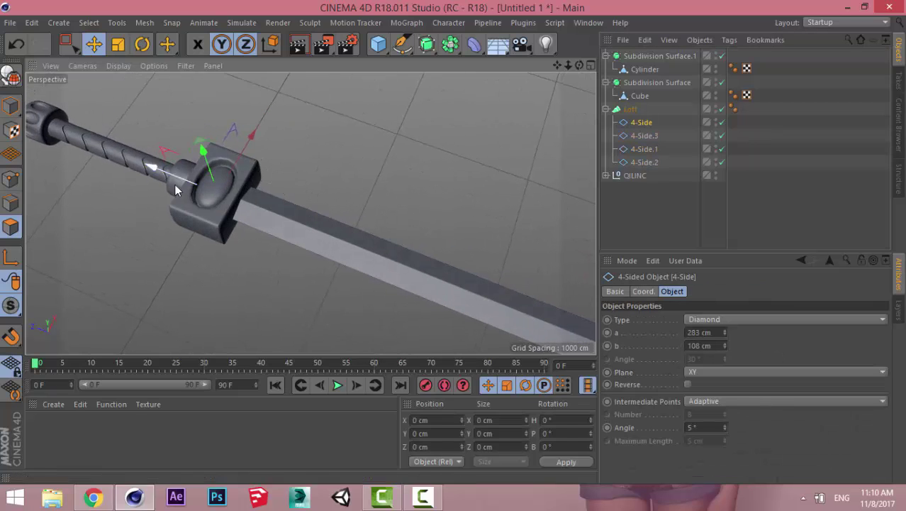
drag(176, 180, 205, 202)
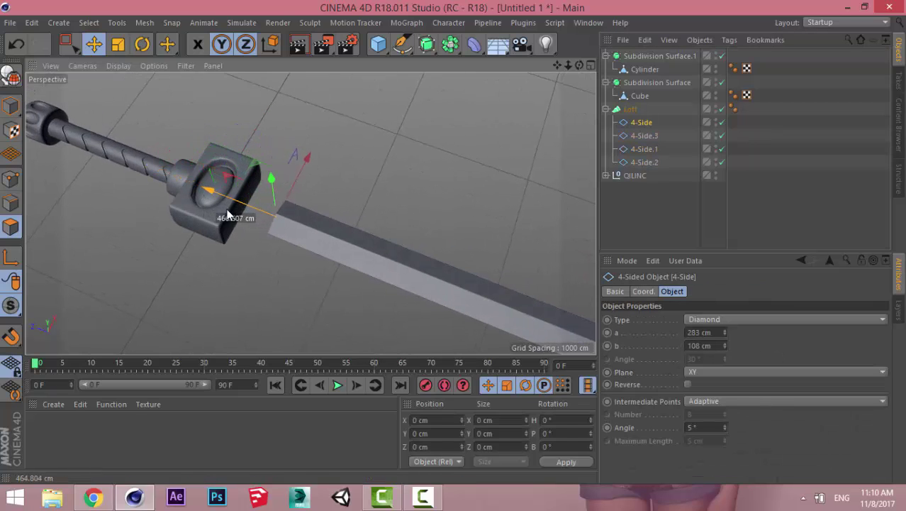
ctrl+drag(640, 122, 646, 118)
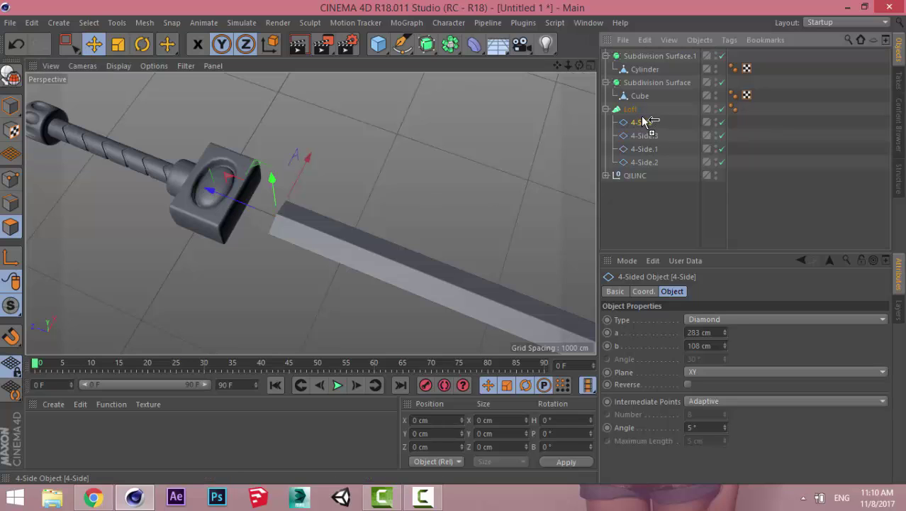
mouse_move(235, 205)
mouse_down()
mouse_move(202, 197)
mouse_move(247, 218)
mouse_up()
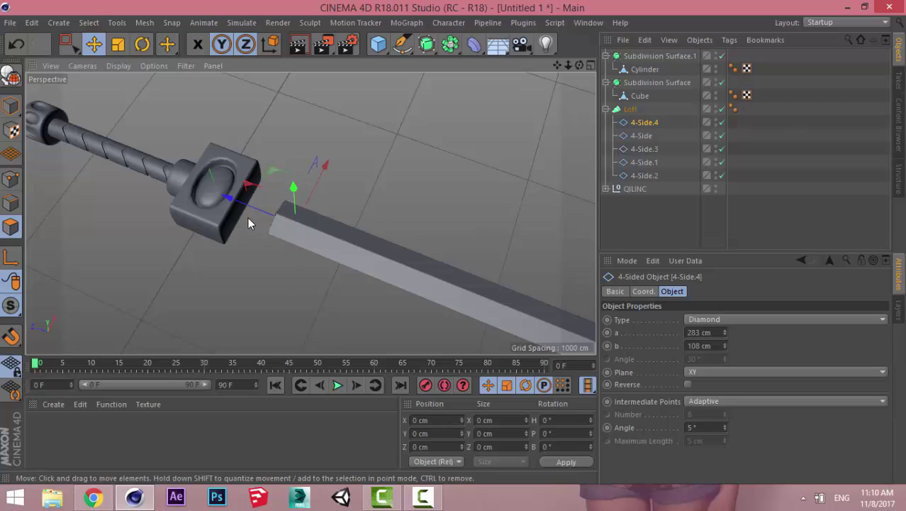
Step: Duplicate the profile as 4-Side.5 against the guard and scale it with 4-Side.4 to about 111%
key(ctrl+z)
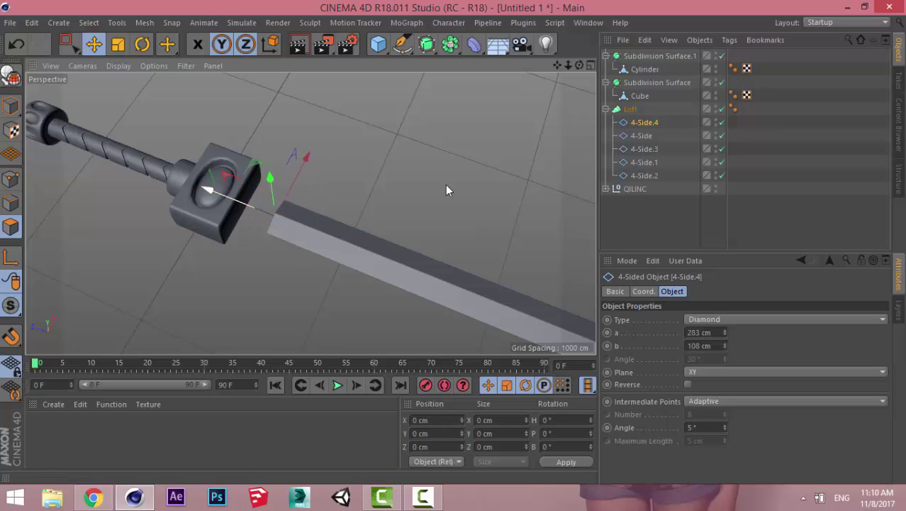
ctrl+drag(650, 125, 647, 116)
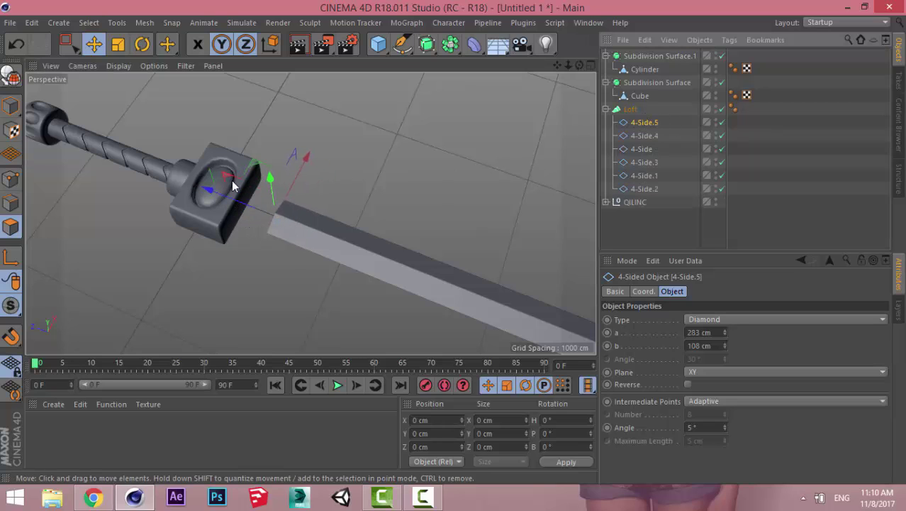
drag(224, 199, 191, 188)
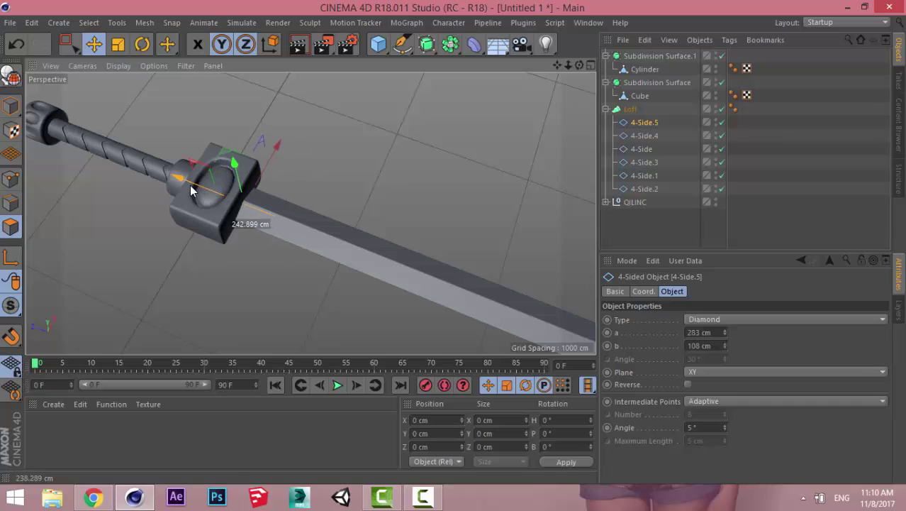
ctrl+click(638, 136)
scroll(264, 202, up, 2)
key(t)
drag(256, 264, 266, 270)
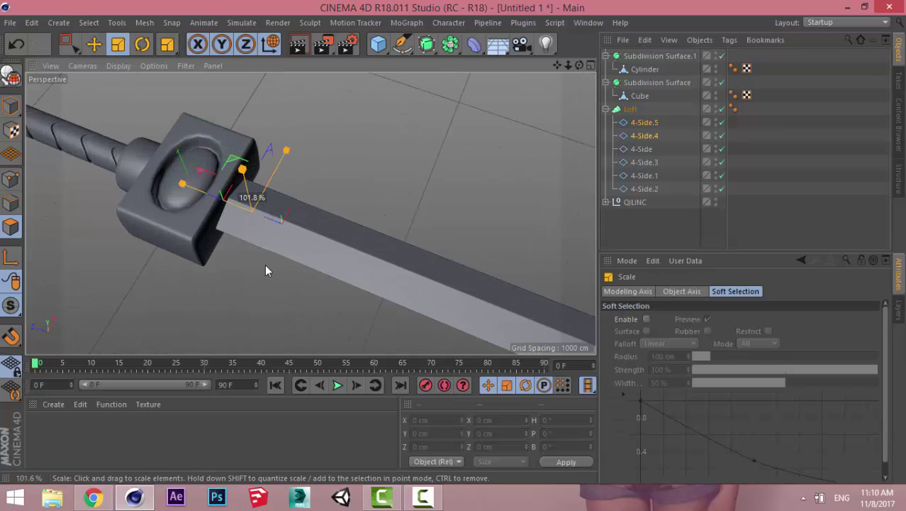
drag(312, 247, 317, 237)
mouse_move(318, 237)
alt+mouse_down()
mouse_move(343, 222)
mouse_move(256, 193)
alt+mouse_up()
scroll(278, 204, up, 3)
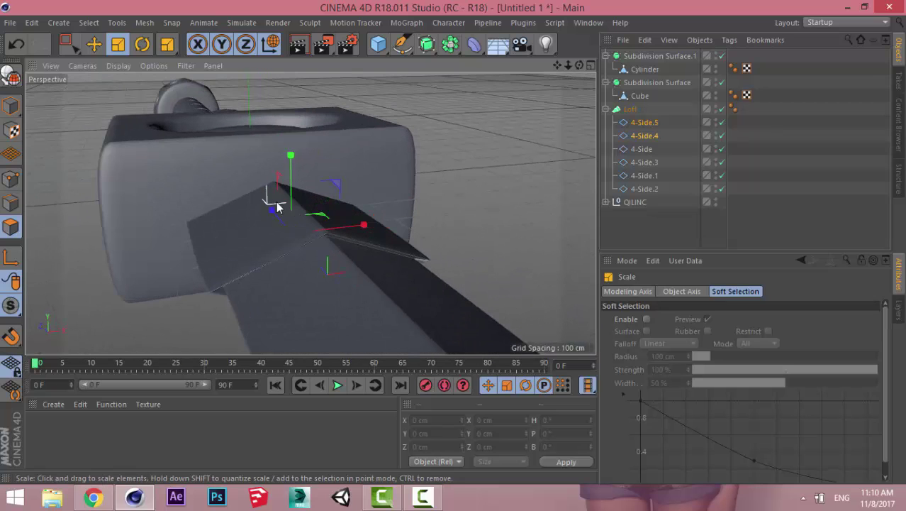
mouse_move(313, 238)
alt+mouse_down()
mouse_move(287, 202)
mouse_move(295, 174)
mouse_move(356, 180)
mouse_move(357, 206)
alt+mouse_up()
Step: Move the widened base profiles 28 cm along the blade into place beside the guard
key(e)
drag(208, 241, 200, 246)
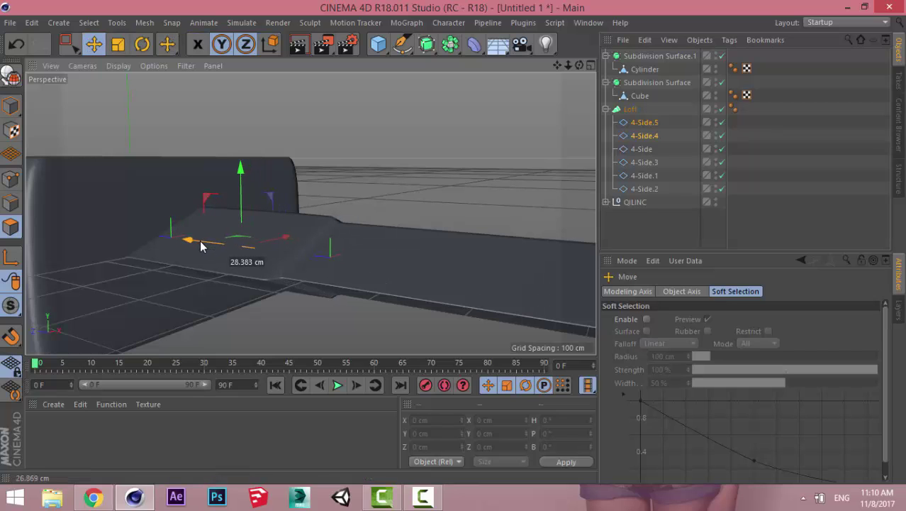
scroll(348, 247, up, 2)
mouse_move(347, 247)
alt+mouse_down()
mouse_move(283, 318)
mouse_move(231, 325)
mouse_move(333, 266)
mouse_move(528, 229)
mouse_move(464, 217)
mouse_move(395, 241)
mouse_move(413, 261)
alt+mouse_up()
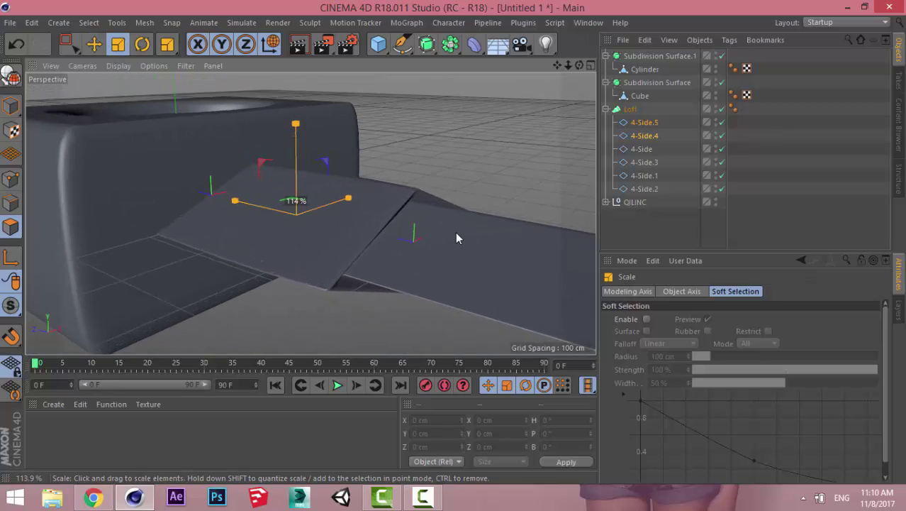
drag(259, 204, 233, 203)
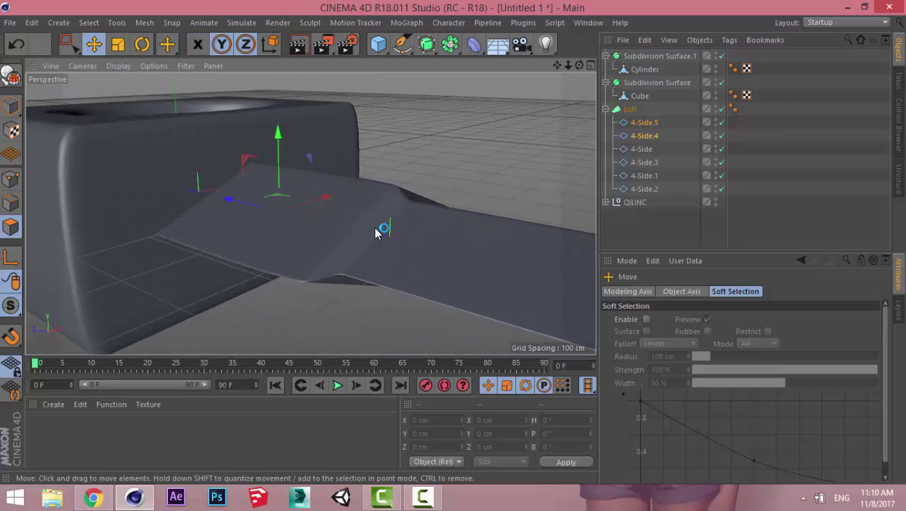
mouse_move(381, 227)
alt+mouse_down()
mouse_move(376, 290)
mouse_move(307, 348)
mouse_move(368, 226)
mouse_move(557, 188)
mouse_move(591, 89)
mouse_move(451, 159)
mouse_move(329, 187)
mouse_move(304, 280)
mouse_move(344, 208)
mouse_move(338, 227)
mouse_move(337, 215)
mouse_move(395, 170)
mouse_move(389, 188)
mouse_move(366, 199)
alt+mouse_up()
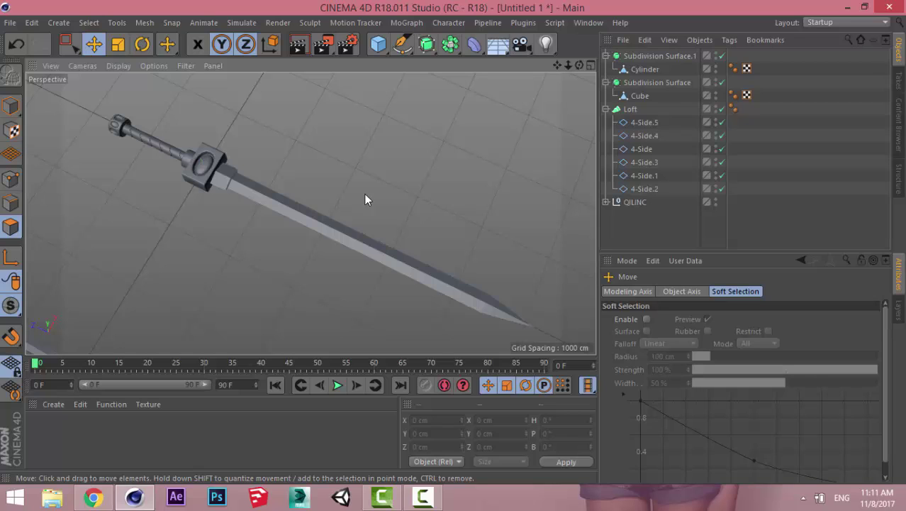
Step: Render the finished sword in the active viewport with Render View
click(307, 48)
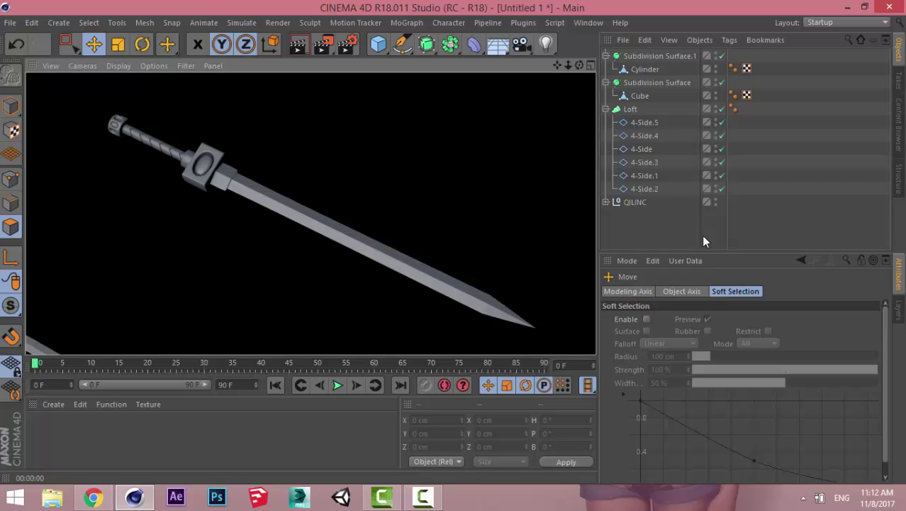
click(423, 496)
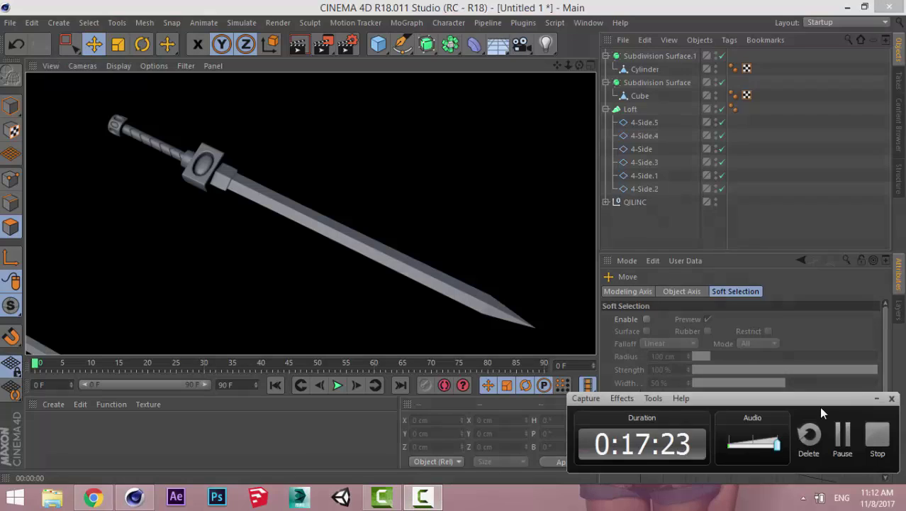